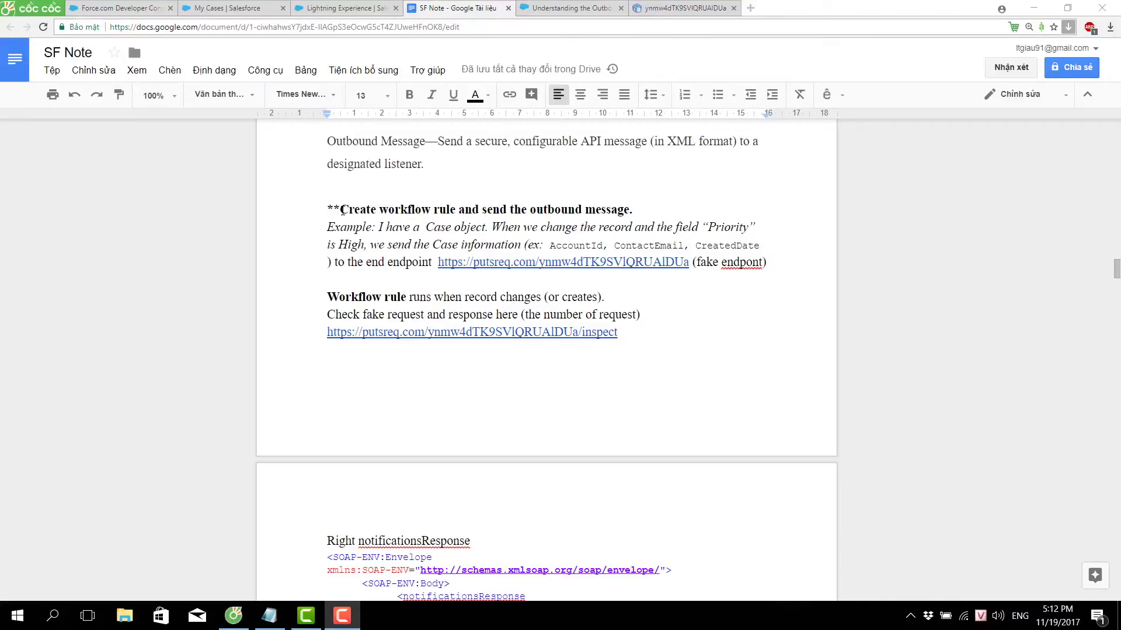
- Review the 'Create workflow rule' heading and fake endpoint link, then view the PutsReq inspect page
left_click_drag(341, 210, 462, 210)
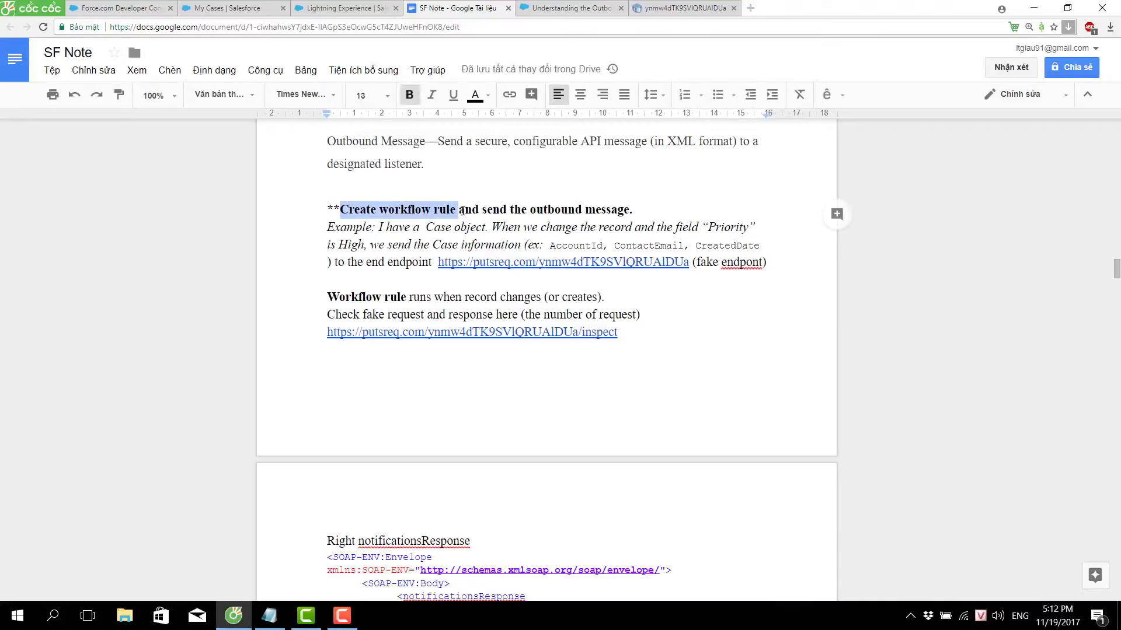
left_click_drag(633, 210, 299, 198)
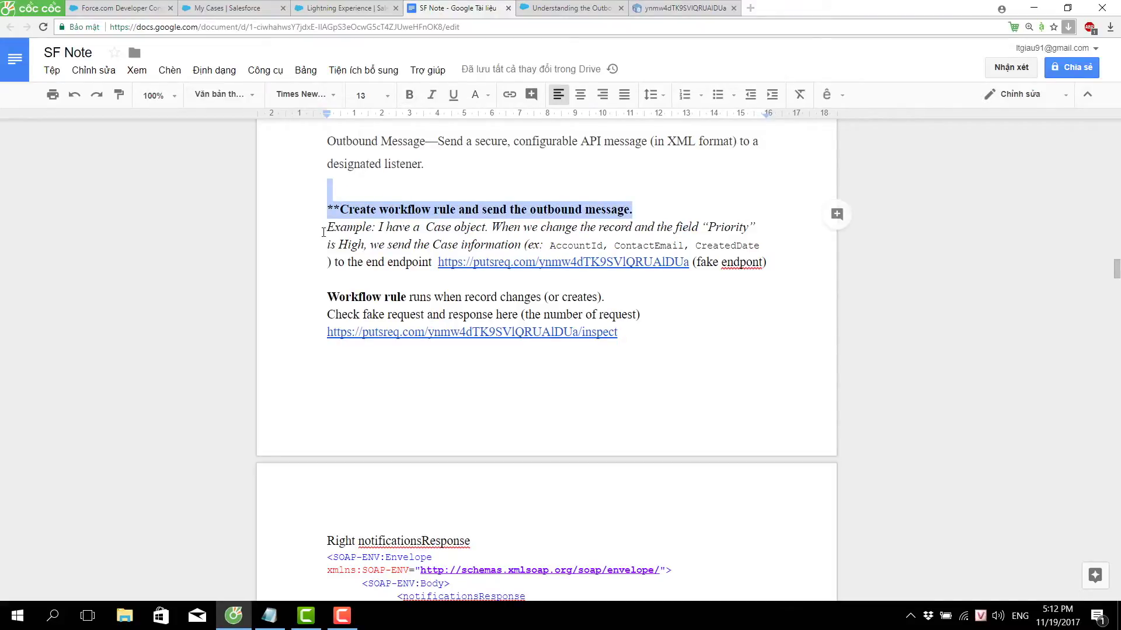
left_click(324, 230)
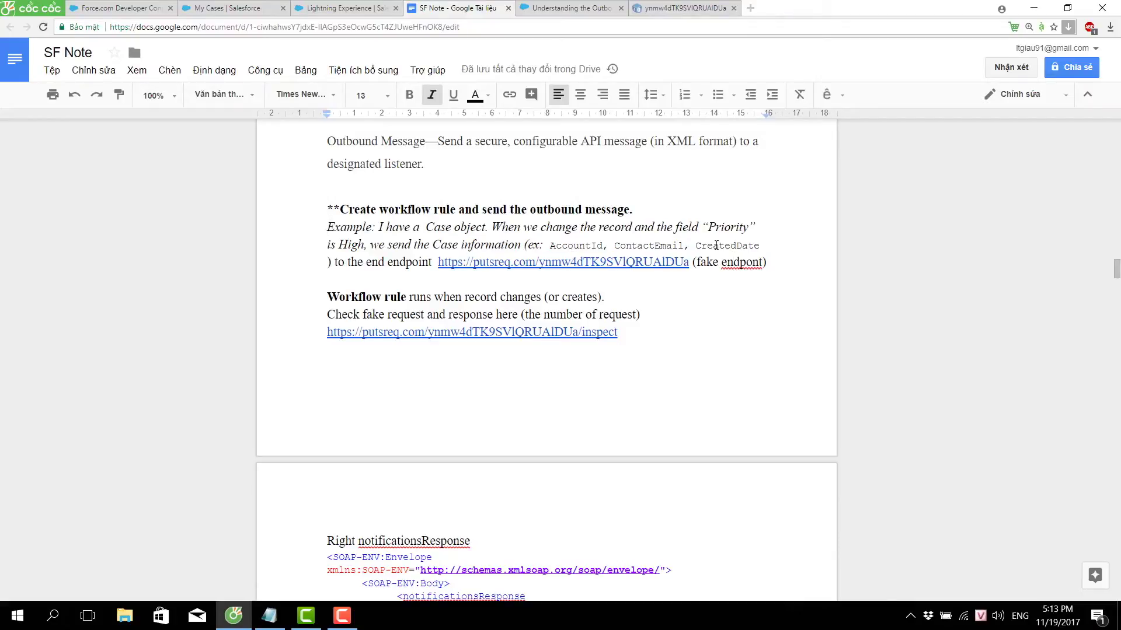
left_click_drag(693, 265, 438, 264)
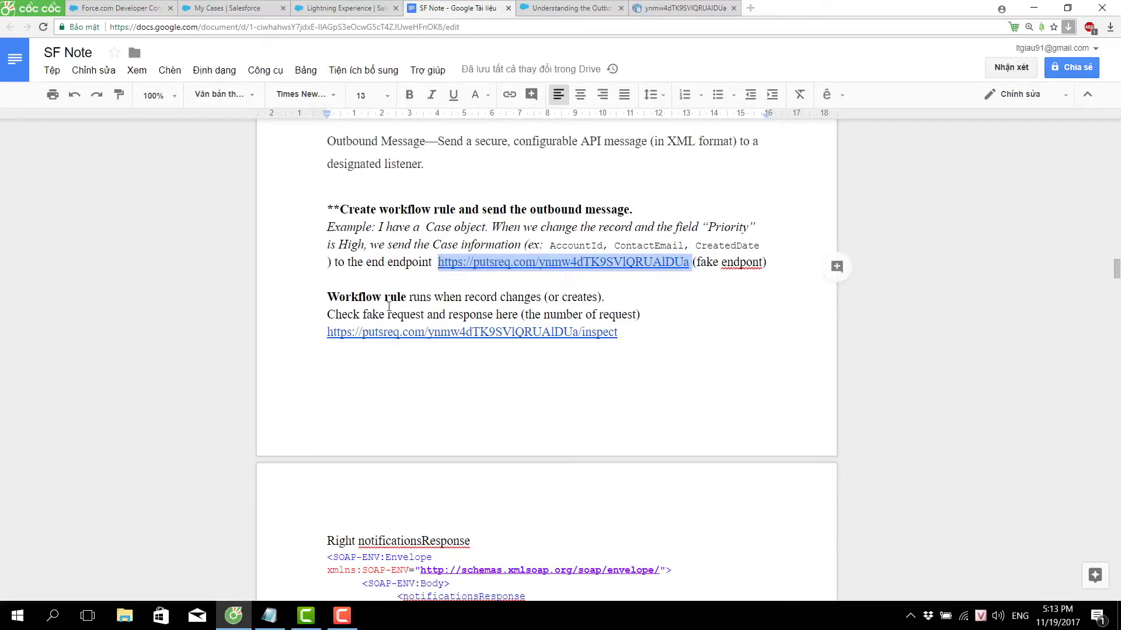
left_click(672, 8)
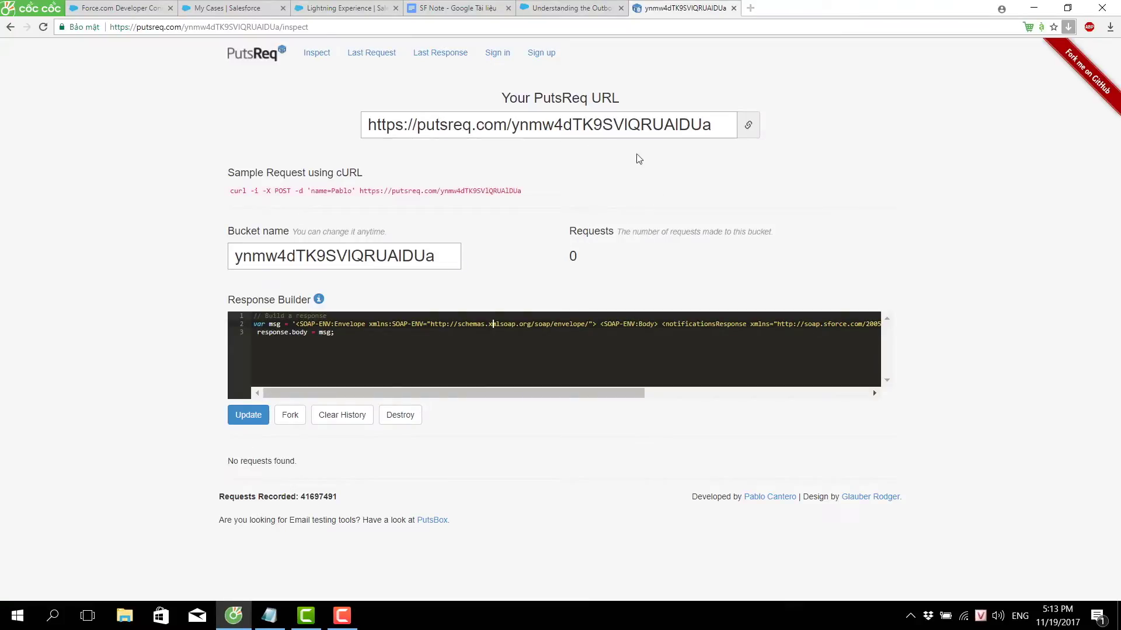
- Read the SF Note's notificationsResponse XML section
left_click(447, 8)
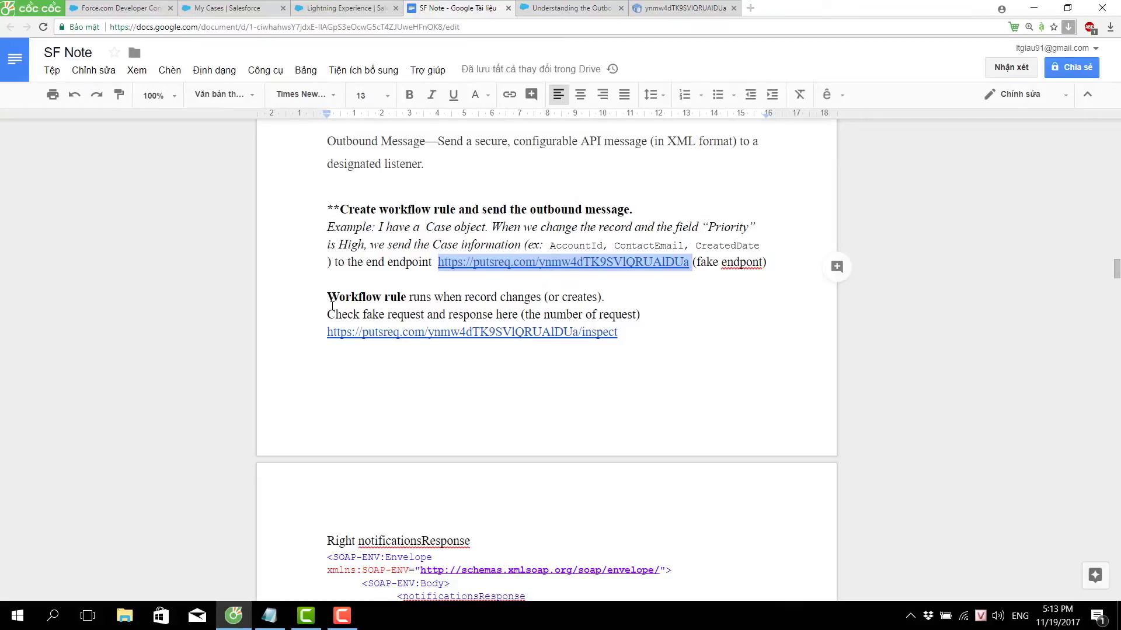
scroll(349, 362, "down", 4)
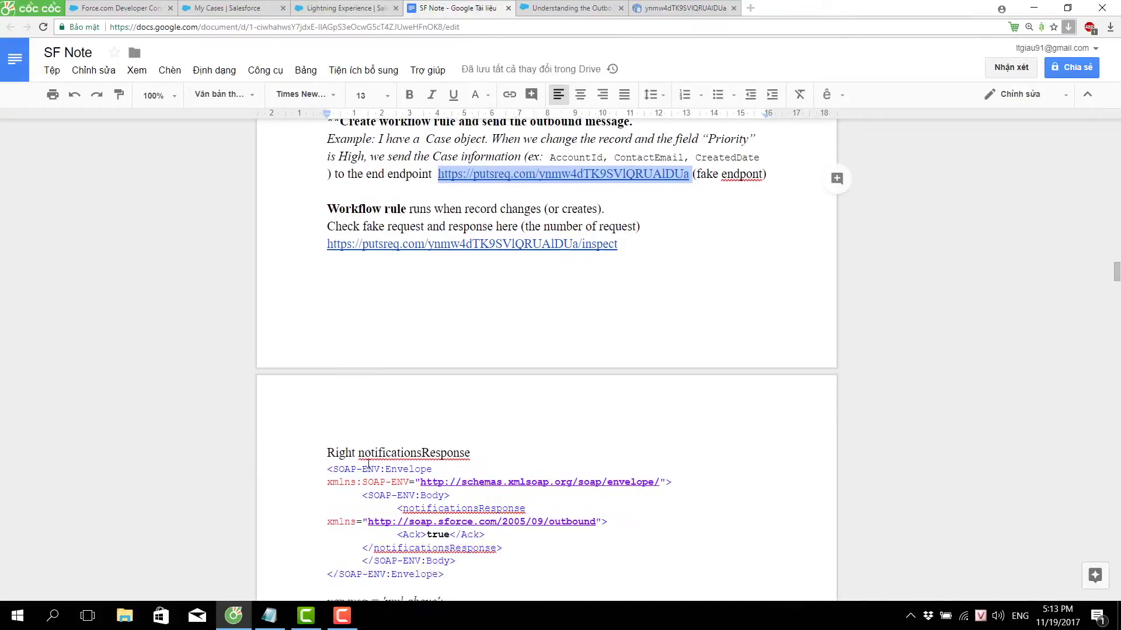
scroll(332, 289, "down", 1)
left_click_drag(323, 252, 484, 250)
scroll(463, 361, "down", 1)
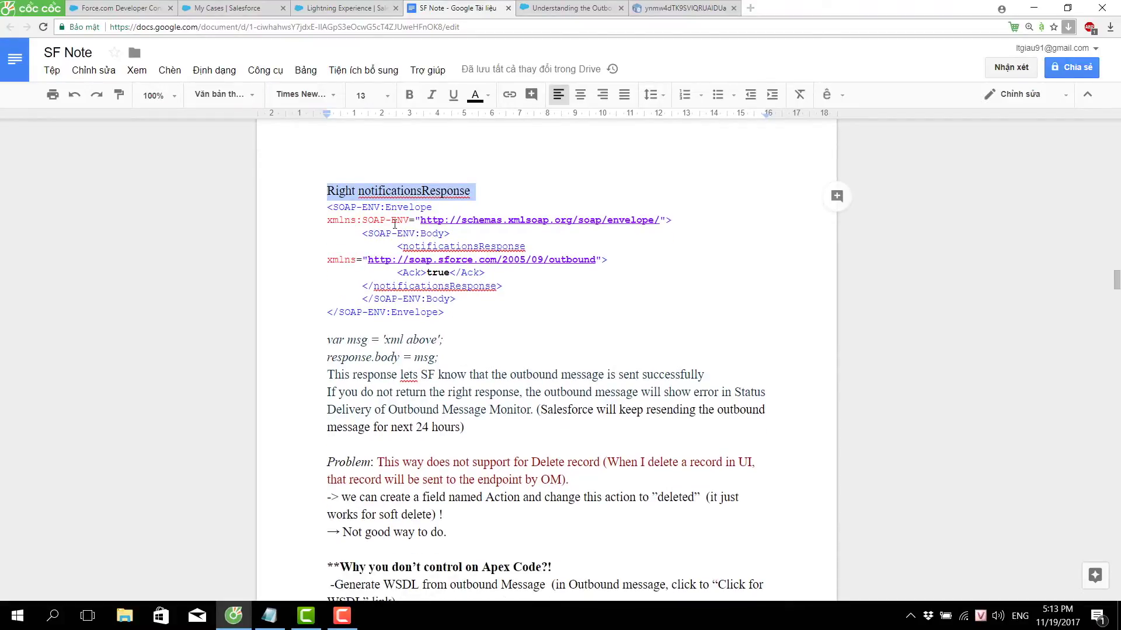
left_click(499, 276)
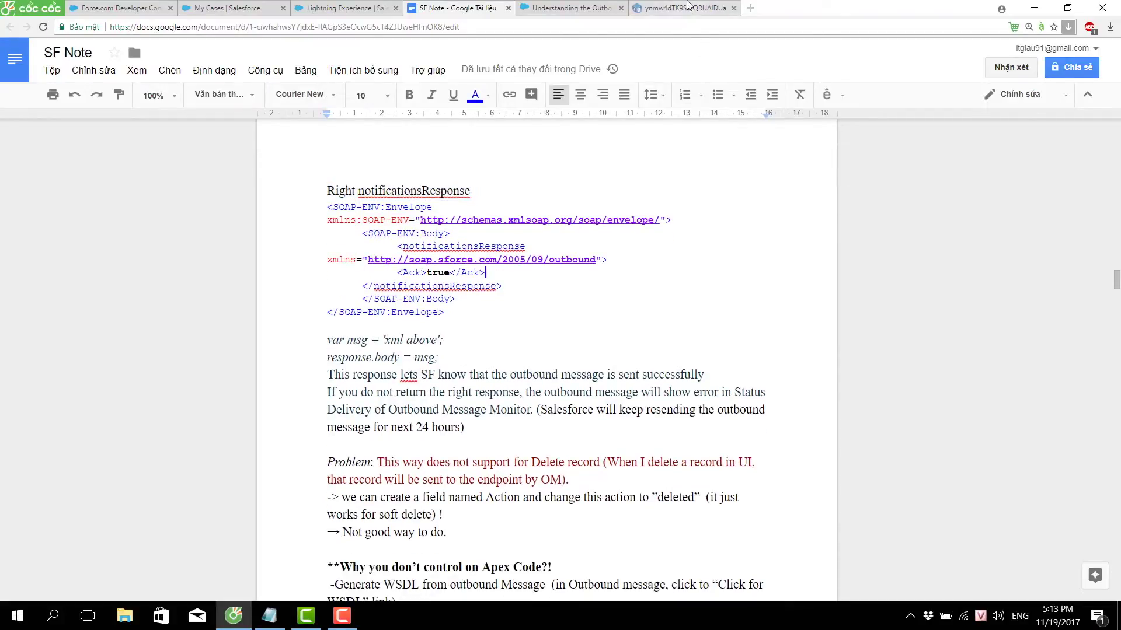
- Select the SOAP notificationsResponse message code in the PutsReq Response Builder
left_click(686, 8)
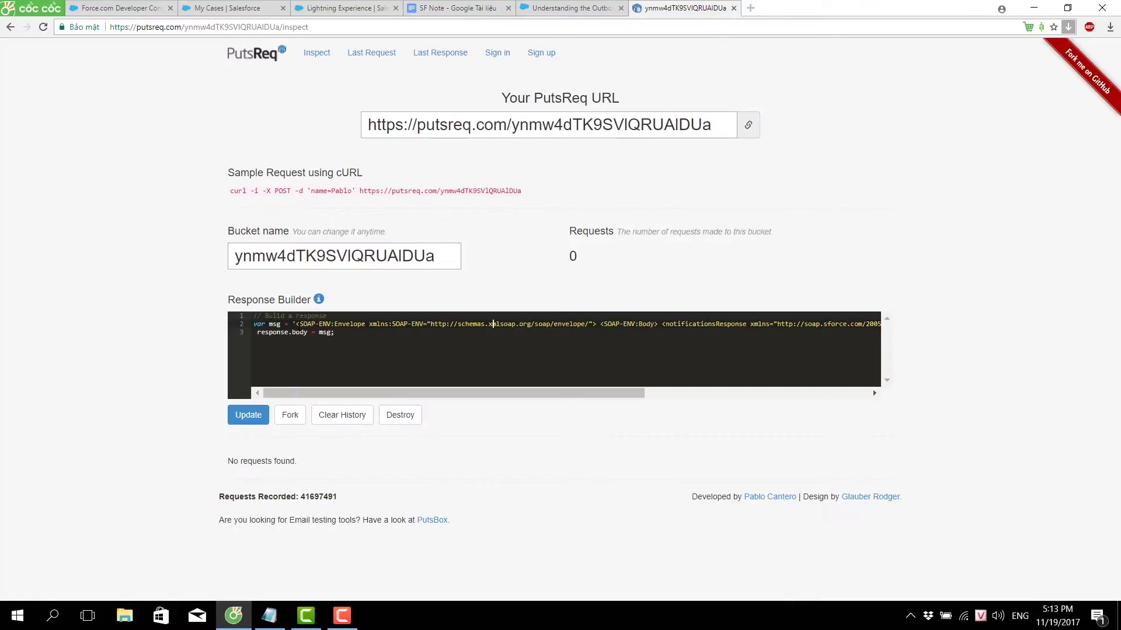
left_click(363, 331, "shift")
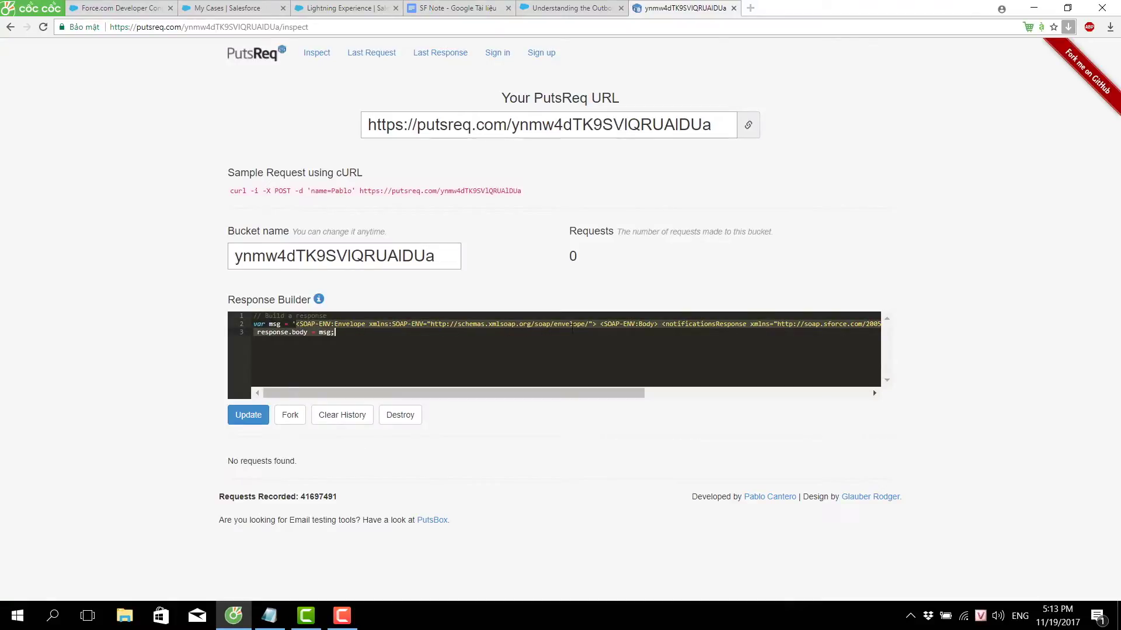
left_click(697, 325, "shift")
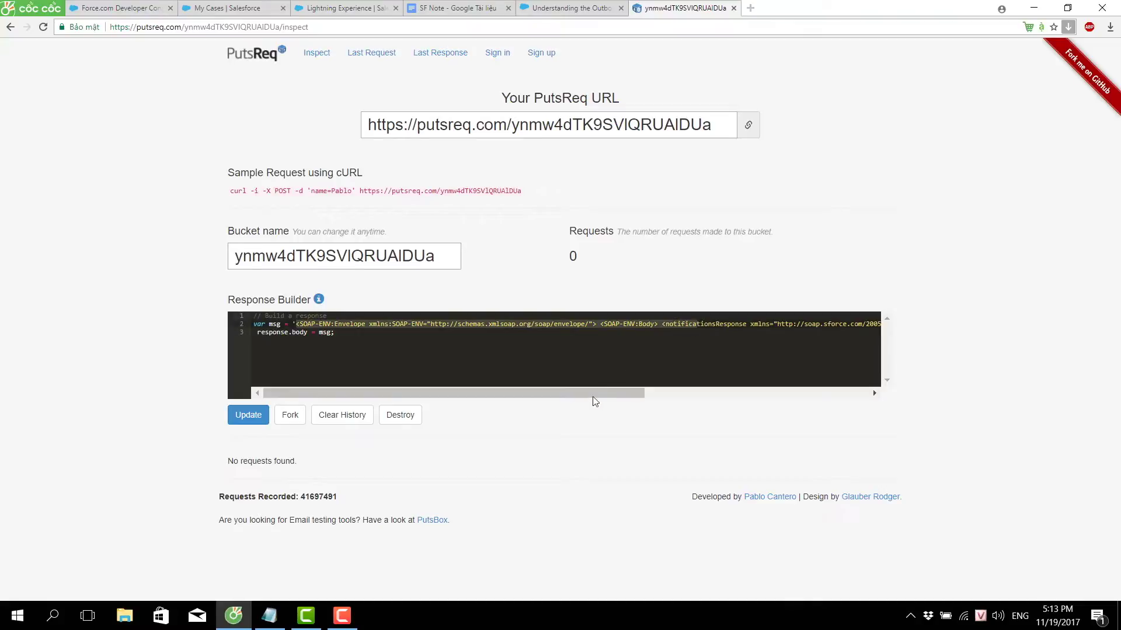
left_click_drag(600, 400, 369, 404)
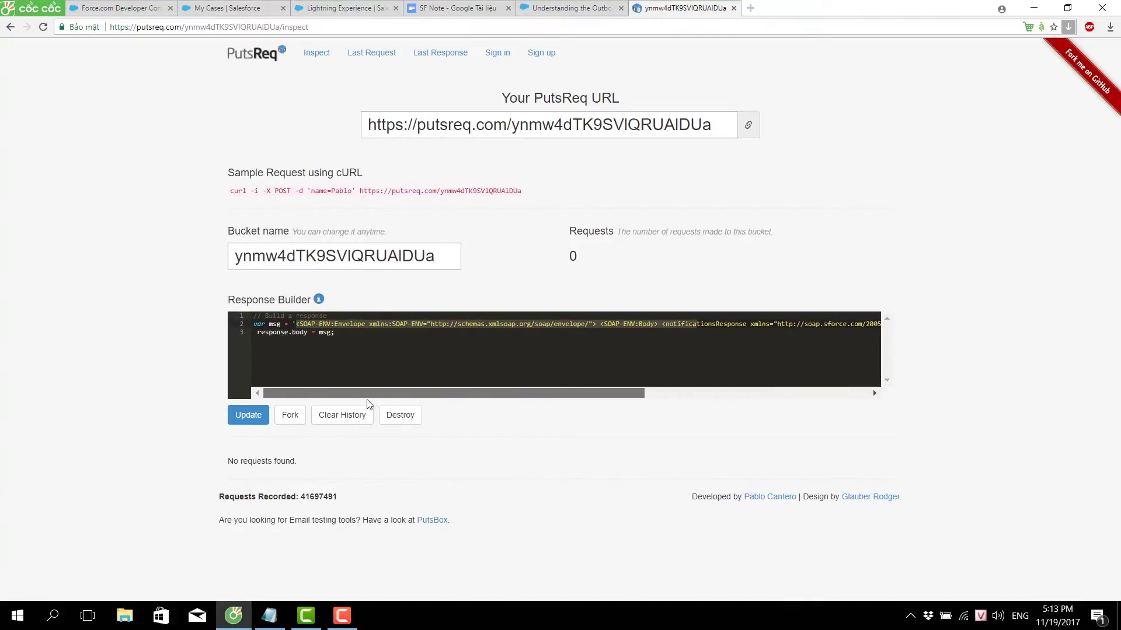
- Highlight notificationsResponse in the outbound messaging WSDL docs, then return to the SF Note's Right notificationsResponse section
left_click(543, 8)
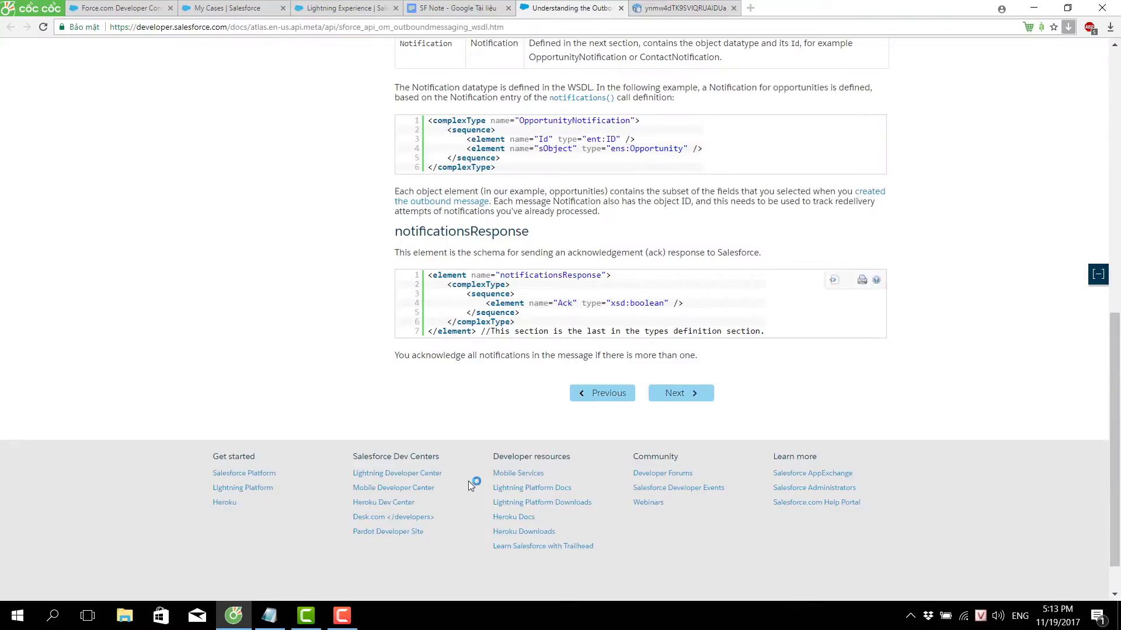
left_click_drag(395, 233, 538, 244)
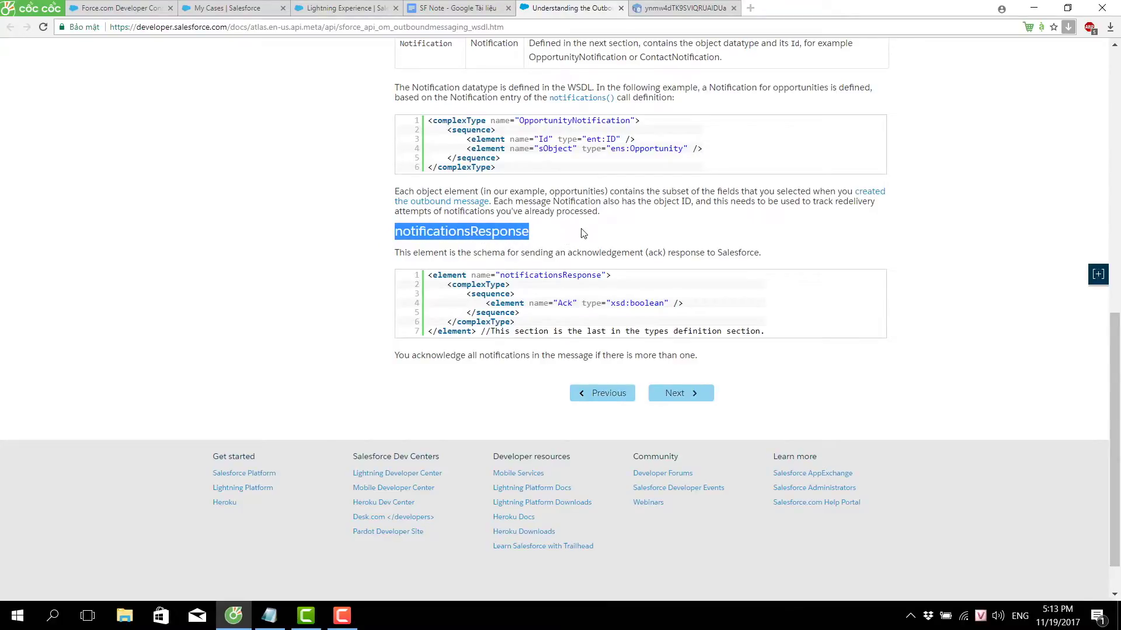
left_click(461, 9)
scroll(461, 373, "down", 2)
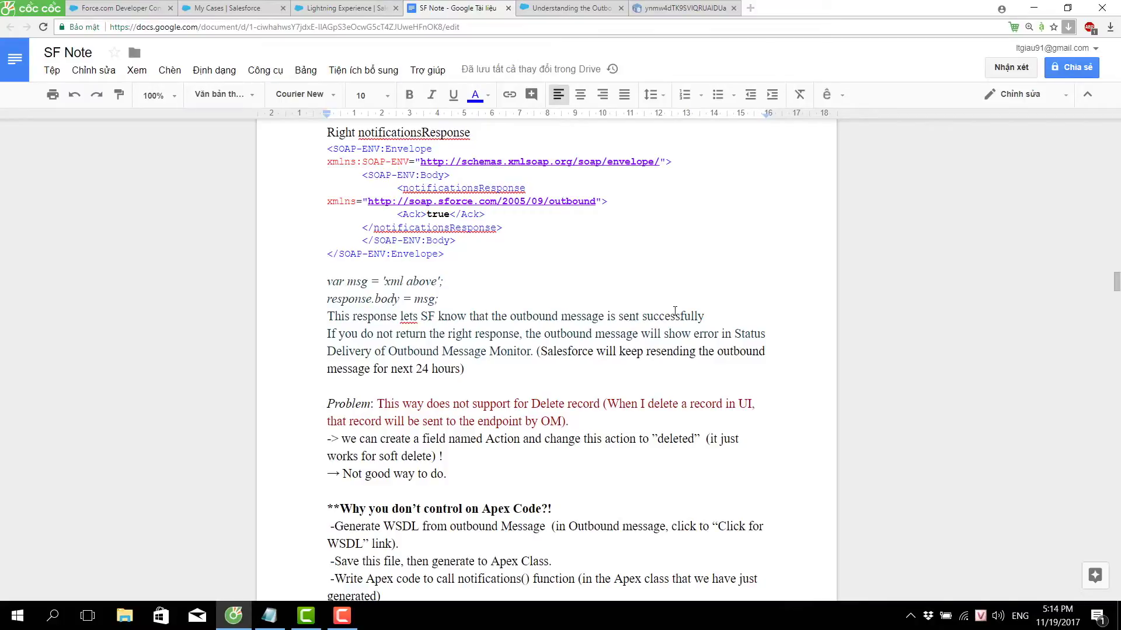
- Read the note's paragraph on a missing right response and its SOAP acknowledgement XML block
left_click_drag(328, 334, 472, 369)
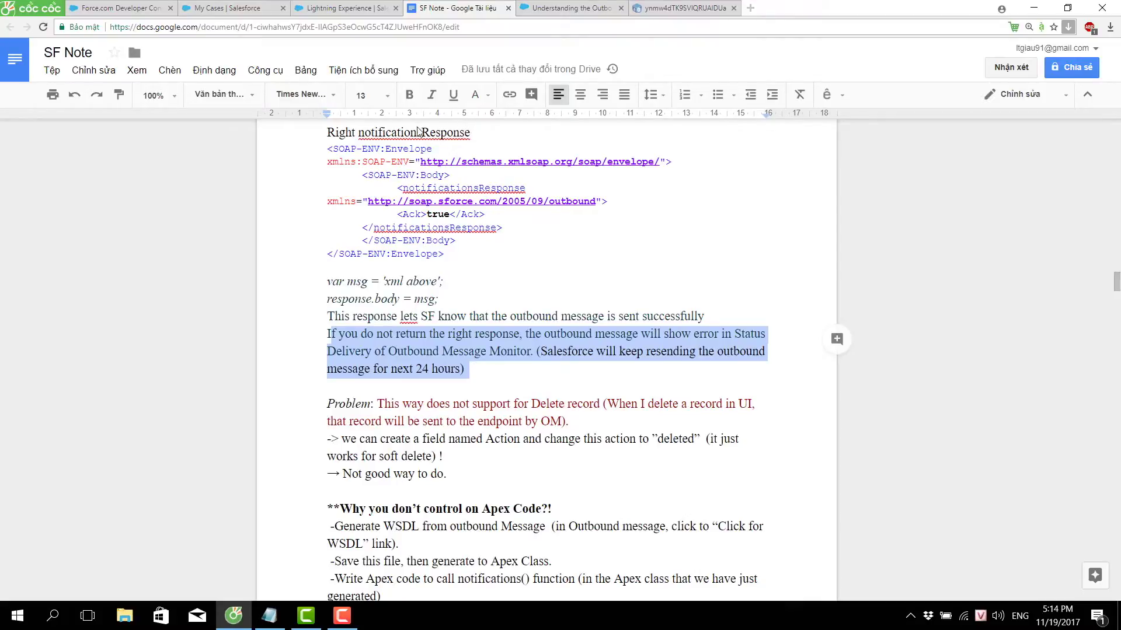
left_click_drag(309, 151, 477, 266)
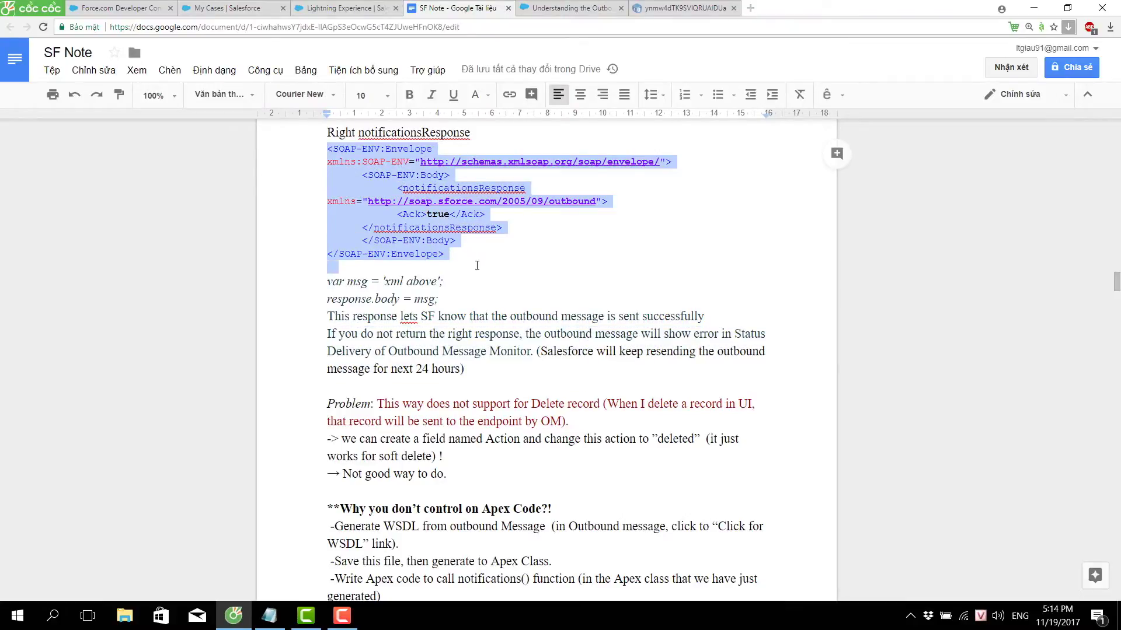
left_click(477, 265)
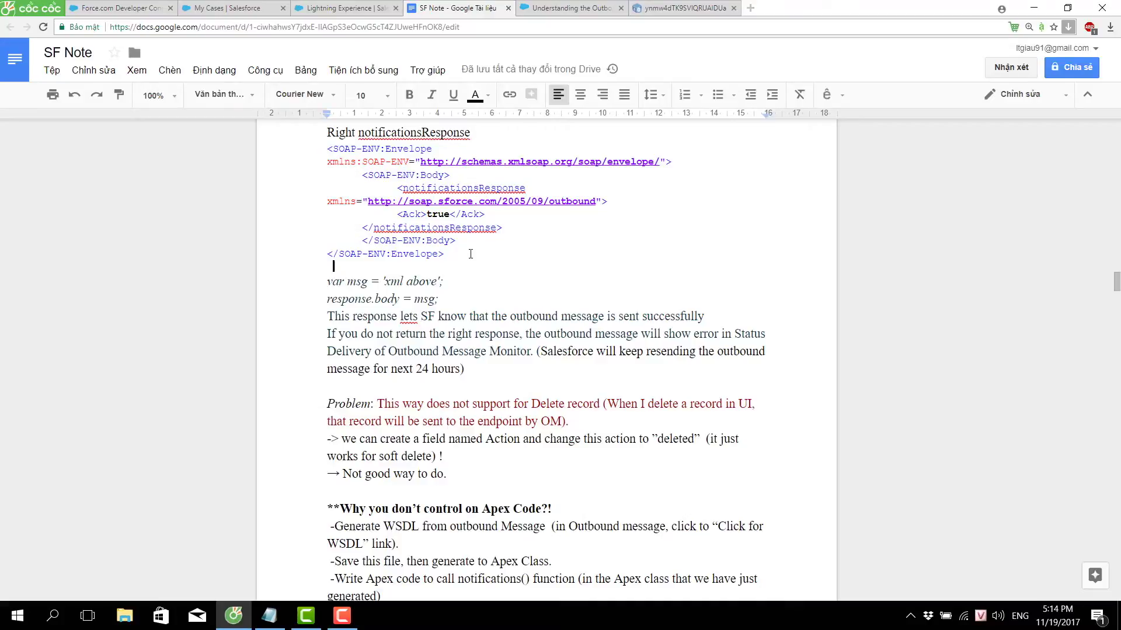
left_click(470, 253)
scroll(508, 430, "down", 1)
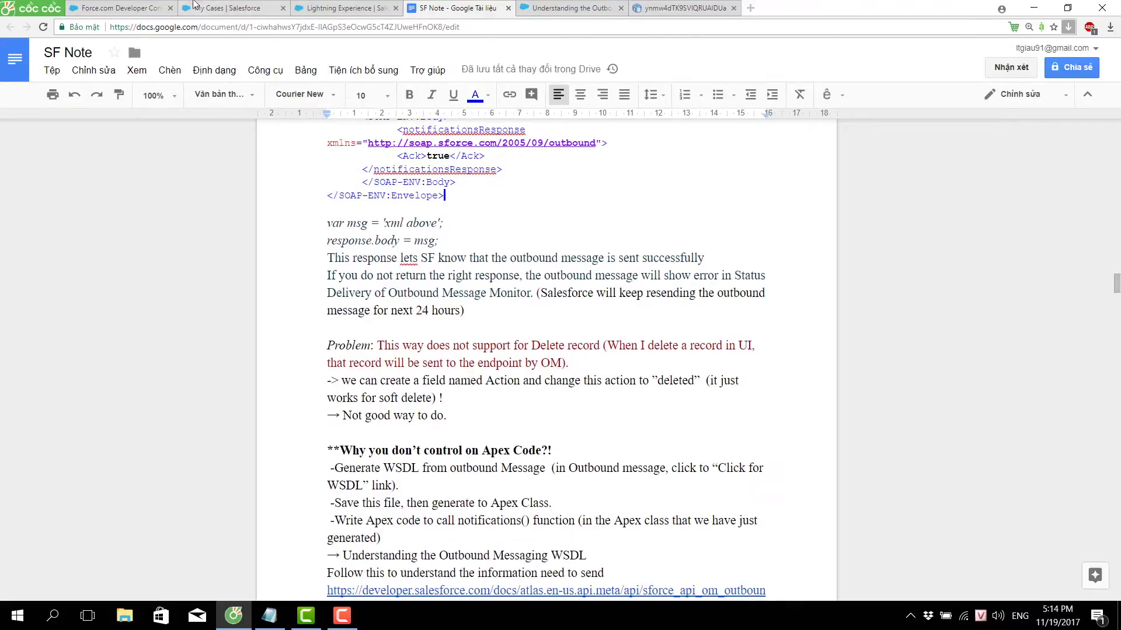
left_click(158, 8)
- Start a new workflow rule on the Case object
left_click(247, 6)
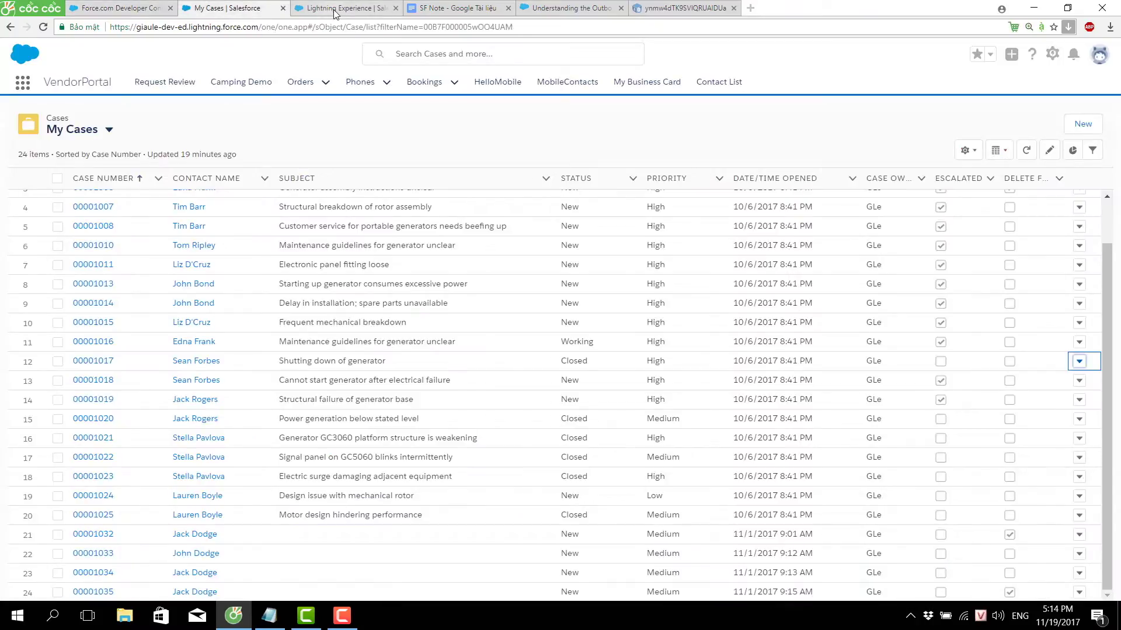
left_click(333, 8)
left_click(646, 300)
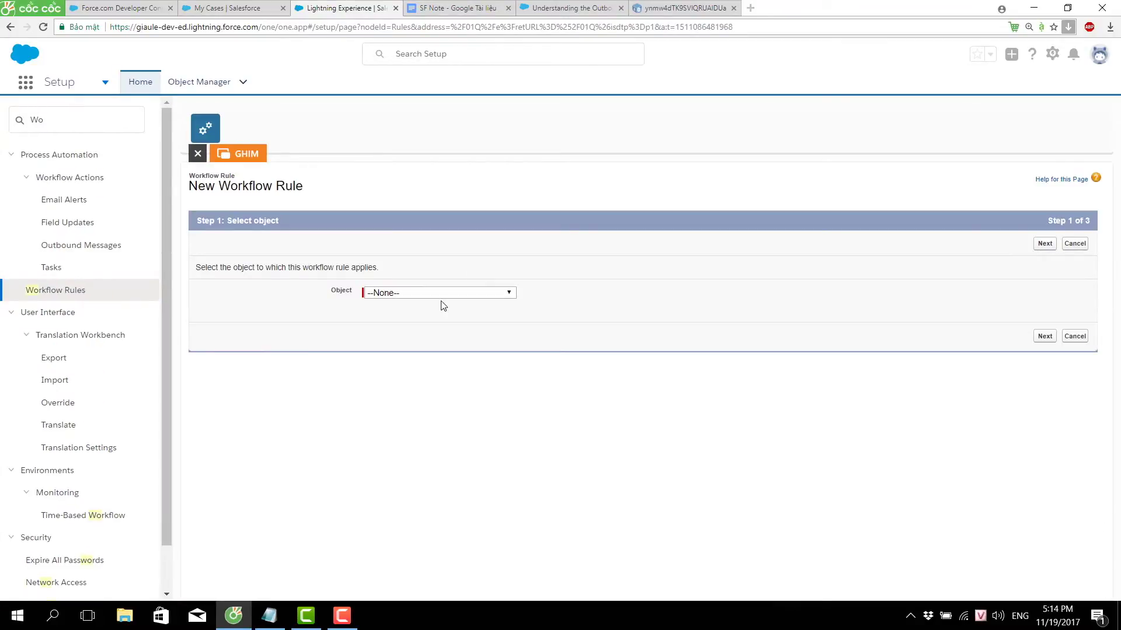
left_click(440, 294)
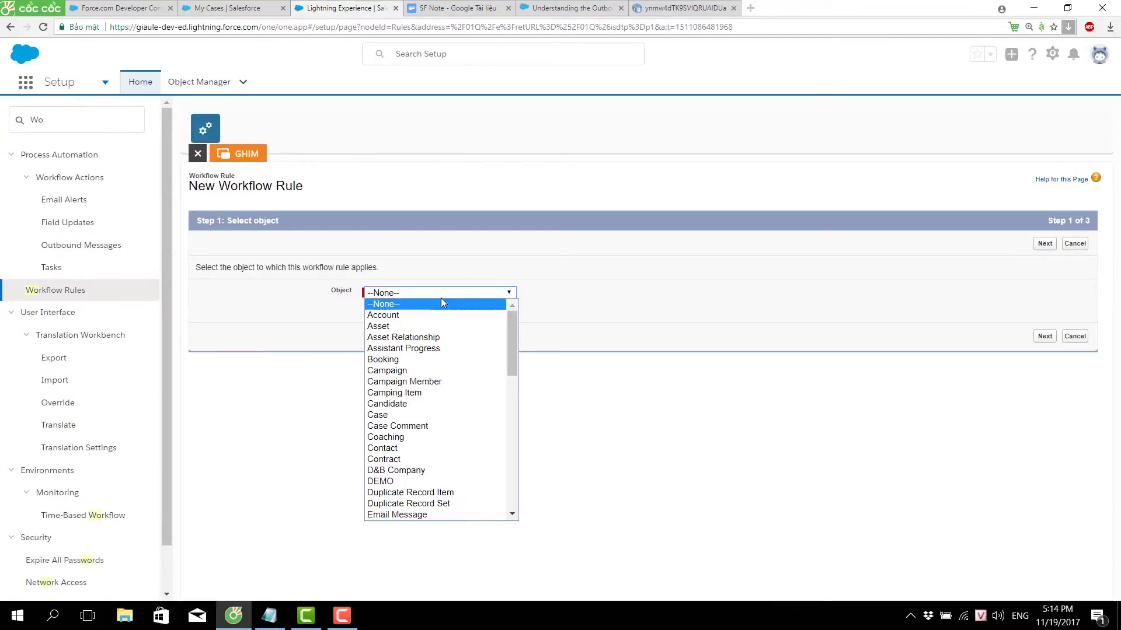
left_click(385, 415)
left_click(1045, 341)
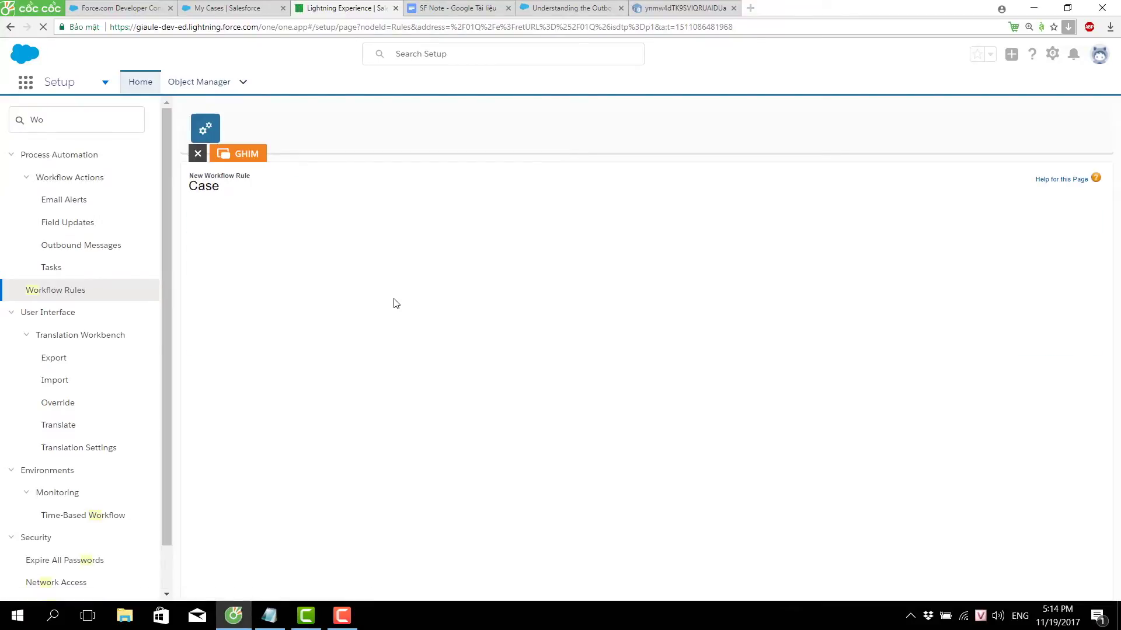
- Name the rule Testing OM and evaluate it on creation and every edit
left_click(392, 313)
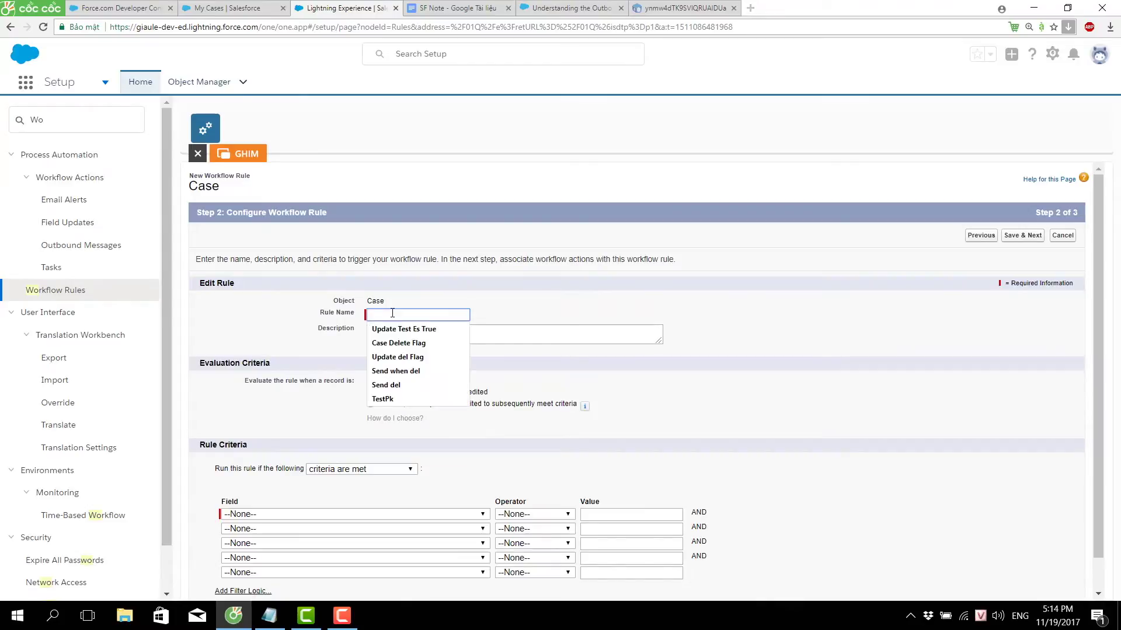
type("Tes")
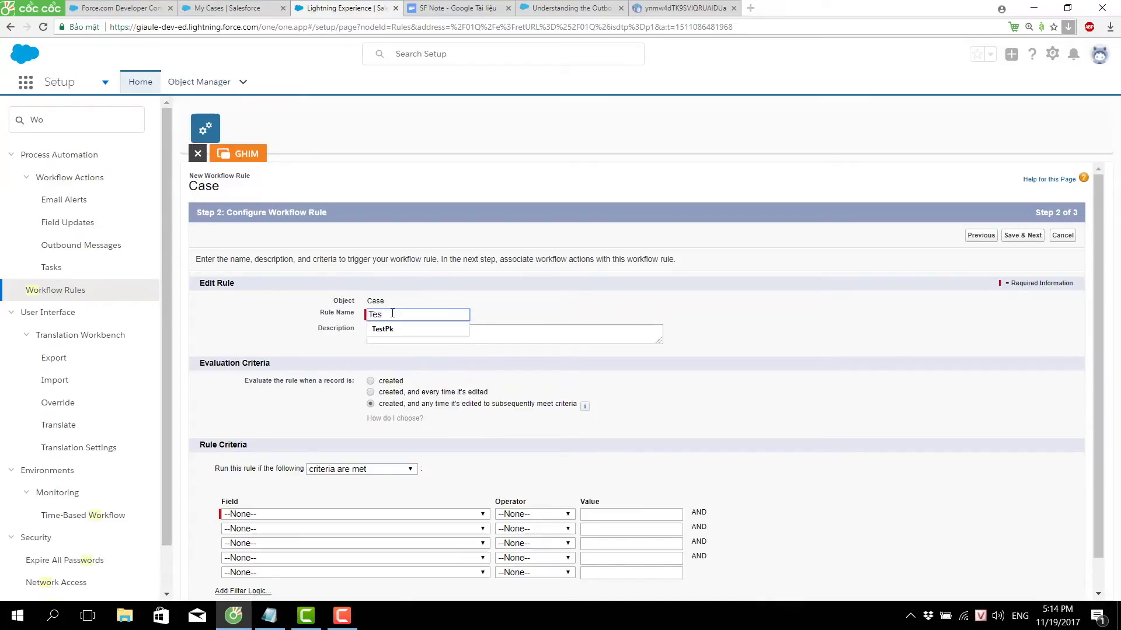
type("ting OM")
key("Tab")
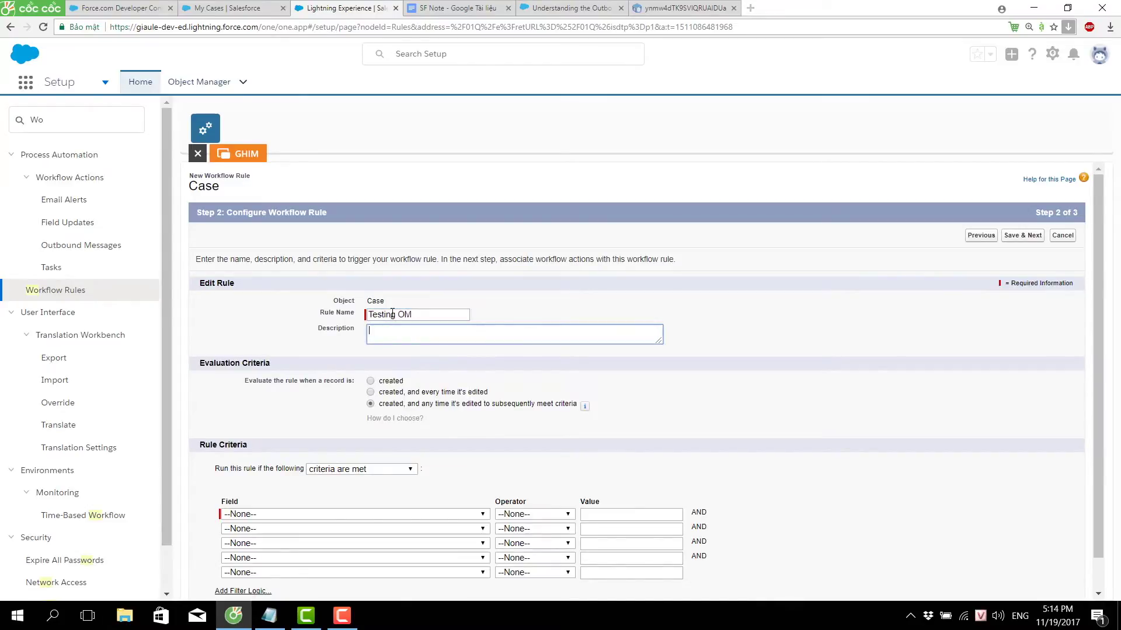
left_click(397, 392)
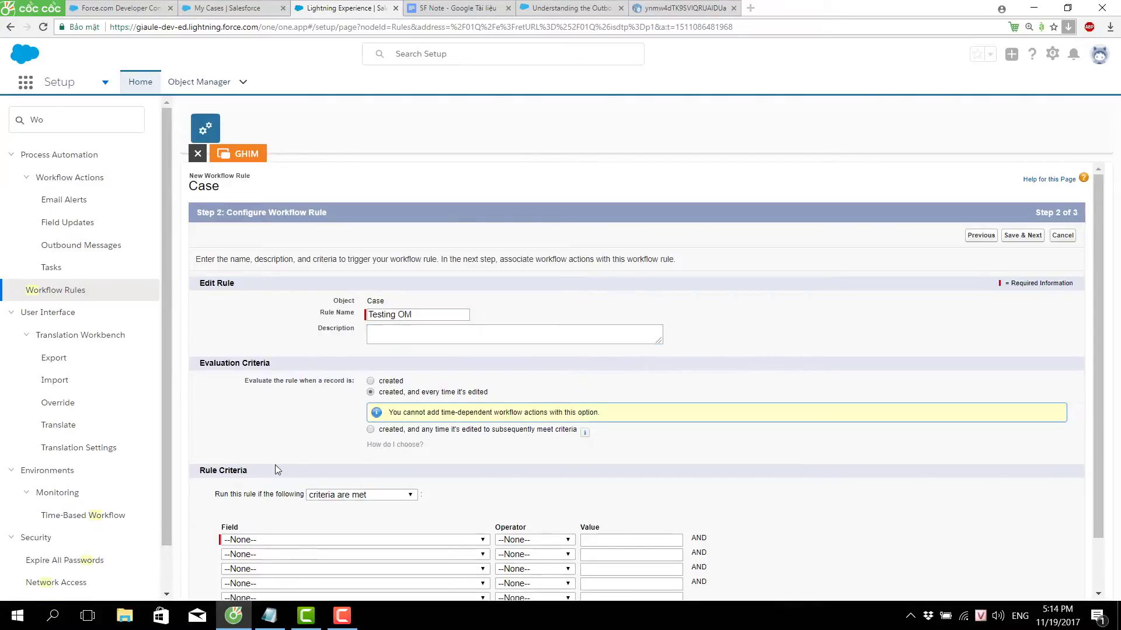
scroll(275, 467, "down", 1)
- Set rule criteria Case: Priority equals High and save to the next step
left_click(272, 478)
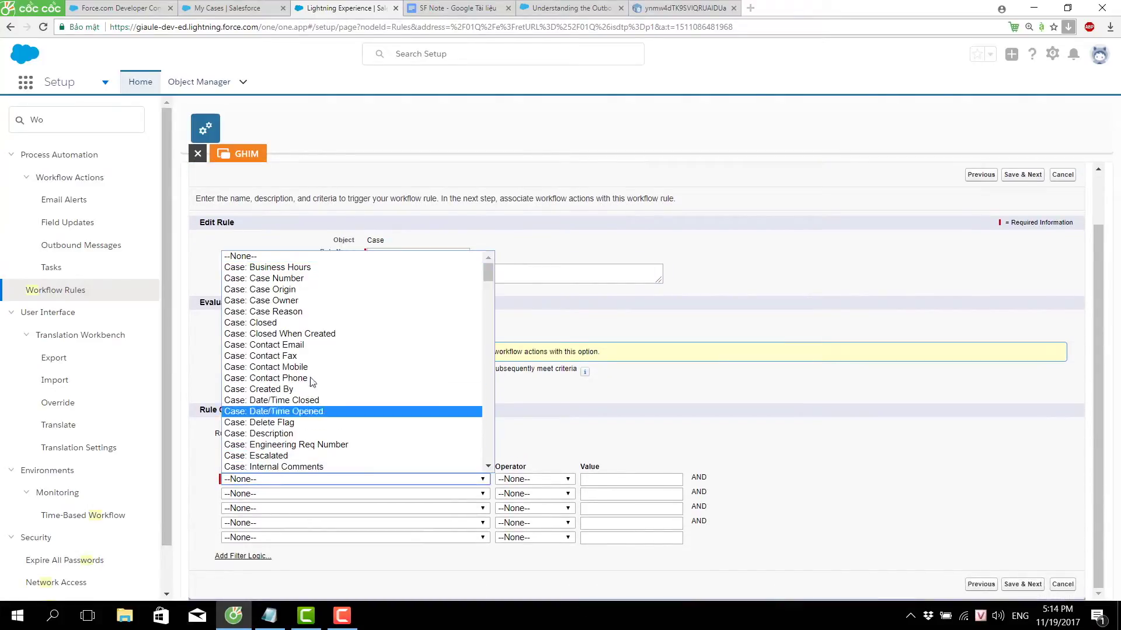
scroll(370, 359, "down", 2)
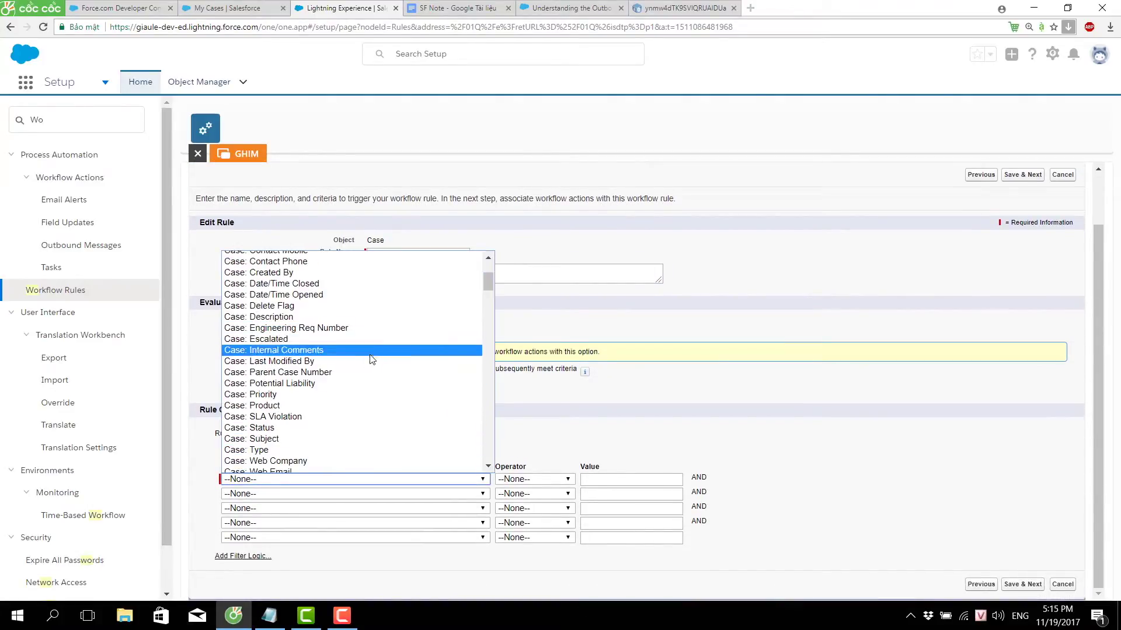
left_click(337, 399)
left_click(528, 483)
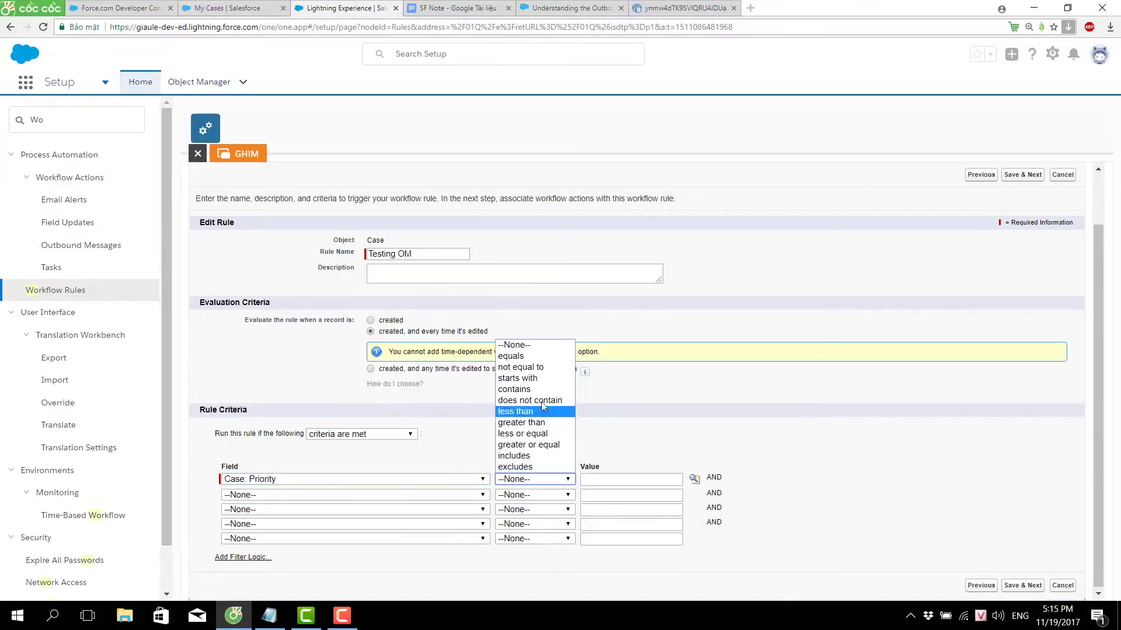
left_click(538, 359)
left_click(694, 478)
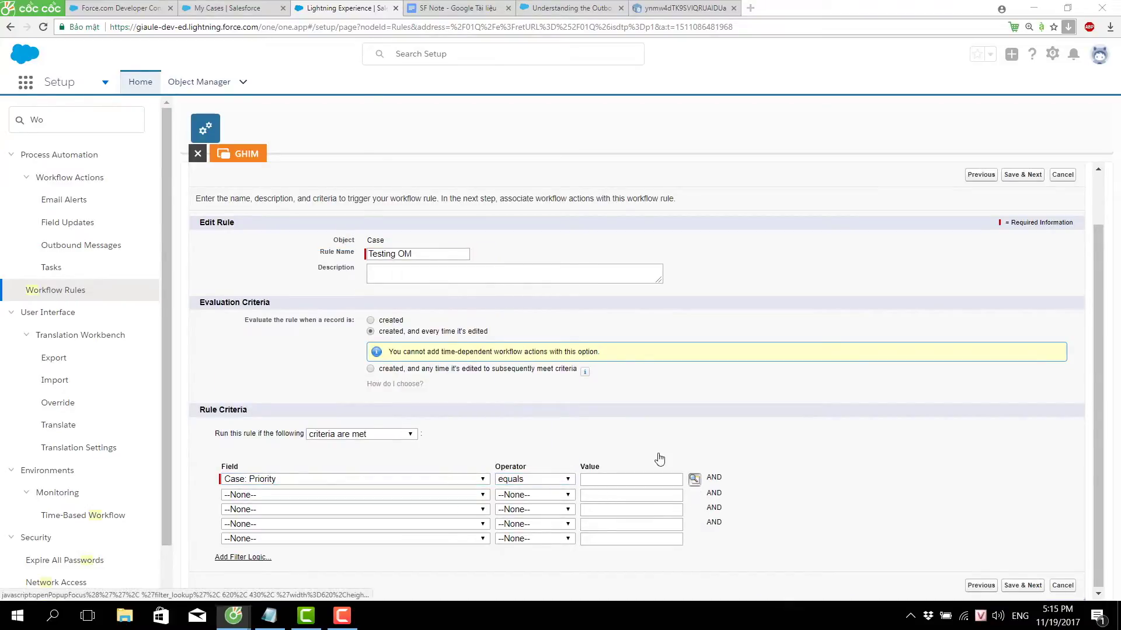
left_click(21, 117)
left_click(192, 166)
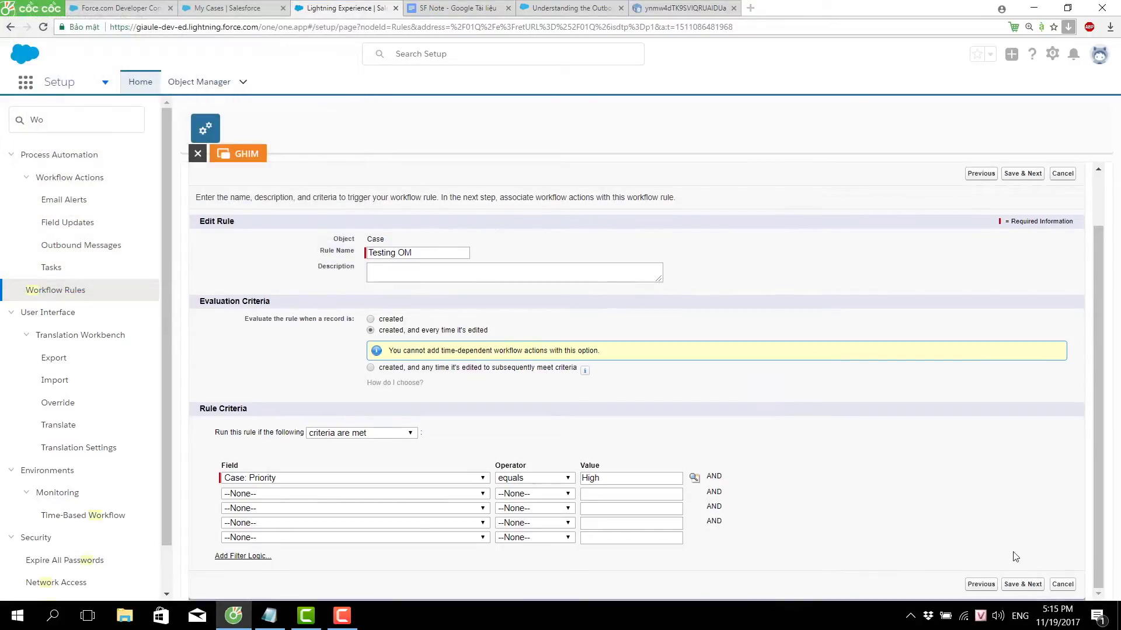
left_click(1027, 174)
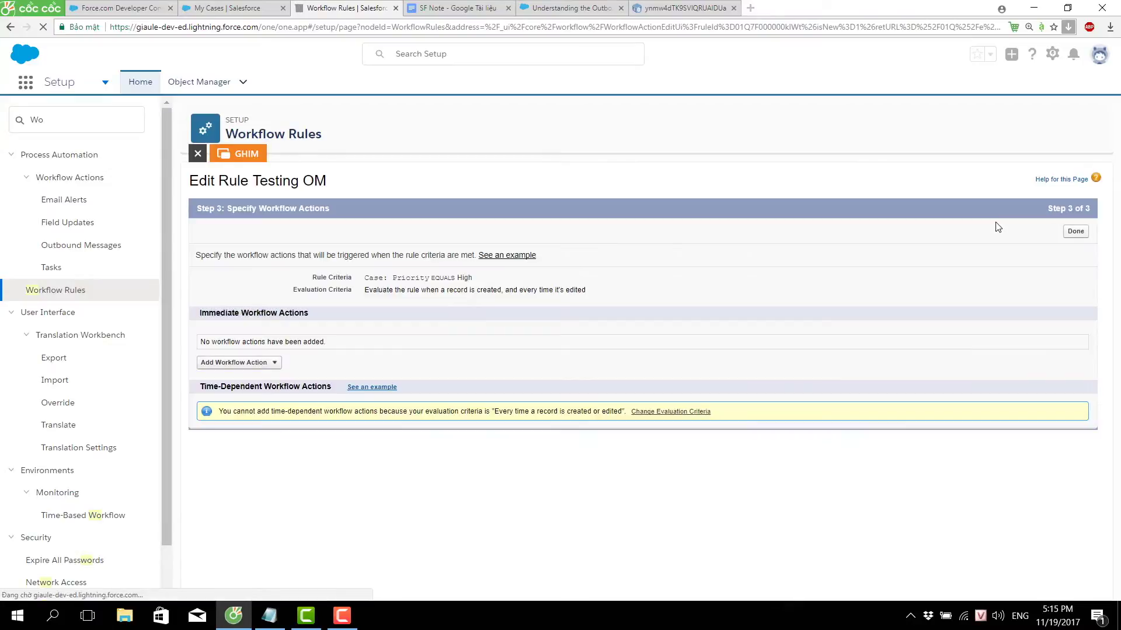
- Add a new outbound message action named Send OM test
left_click(240, 362)
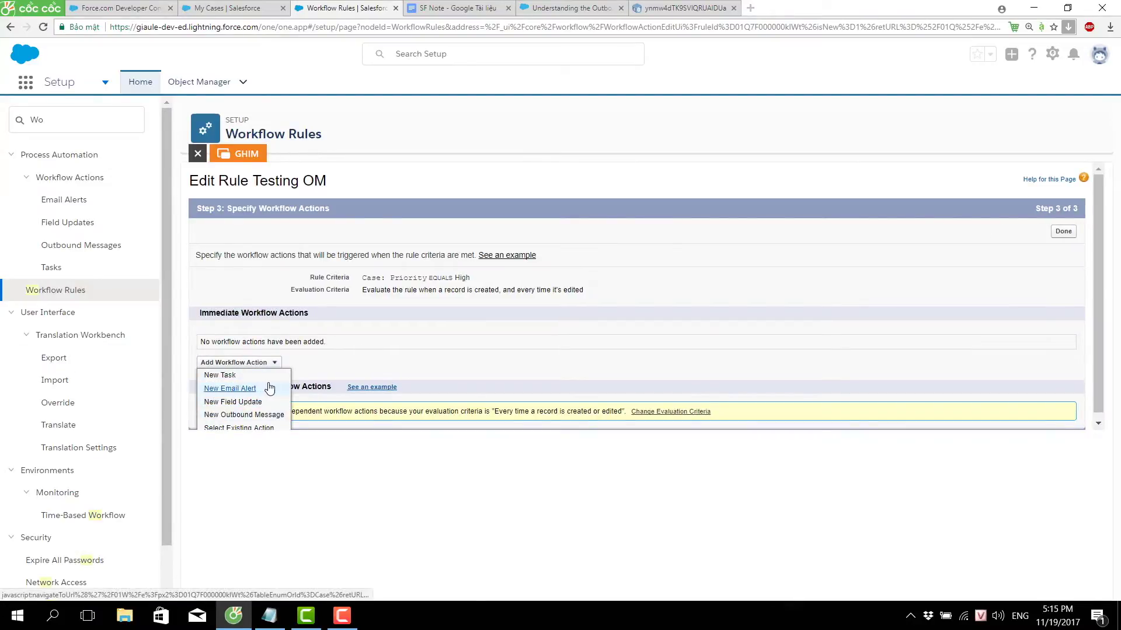
left_click(244, 409)
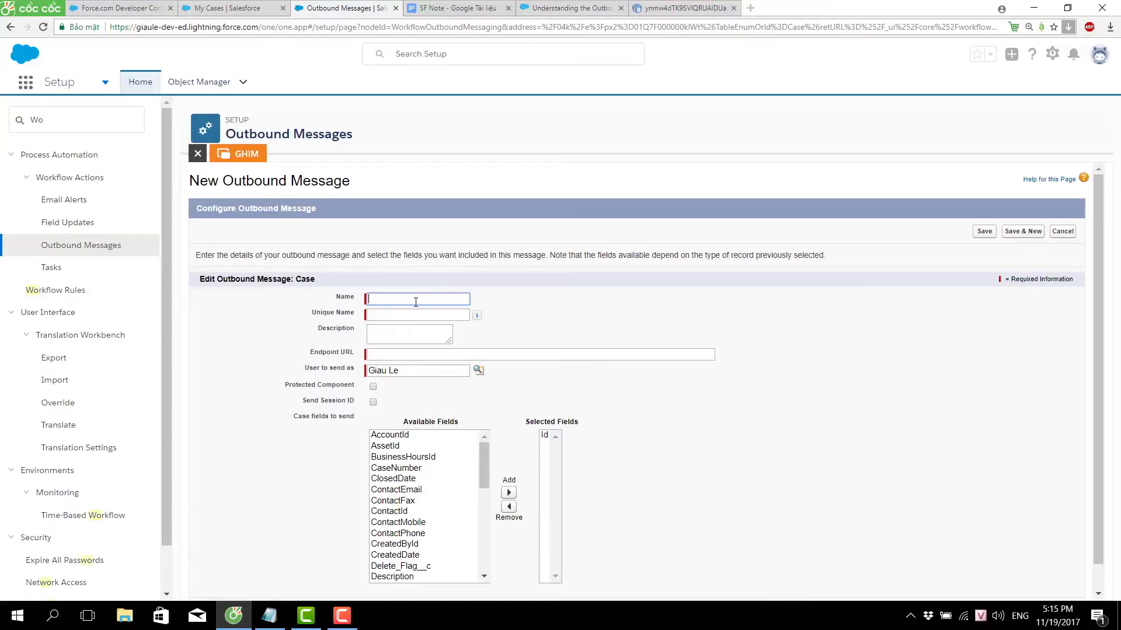
type("Send OM test")
key("Tab")
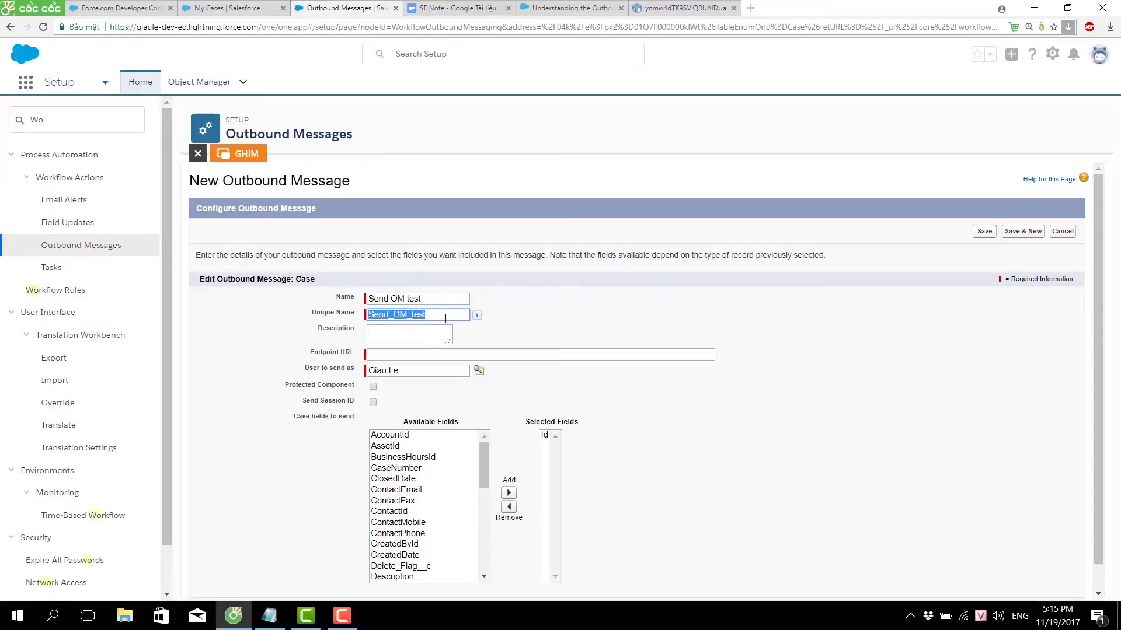
- Copy the PutsReq bucket URL and paste it as the endpoint URL
left_click(444, 357)
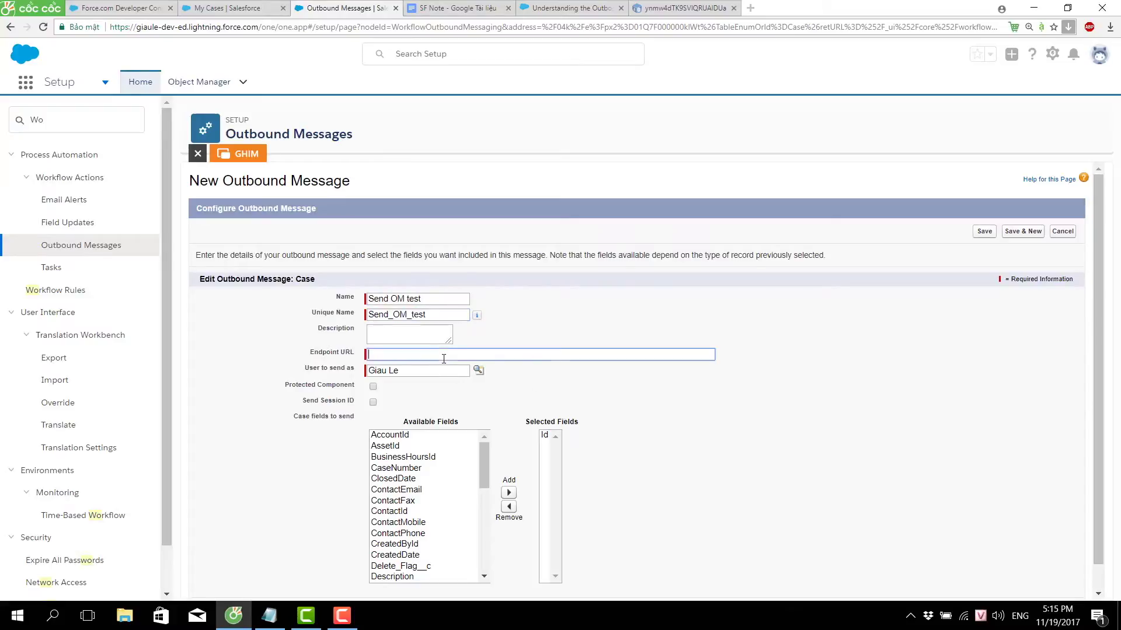
left_click(685, 7)
left_click(749, 126)
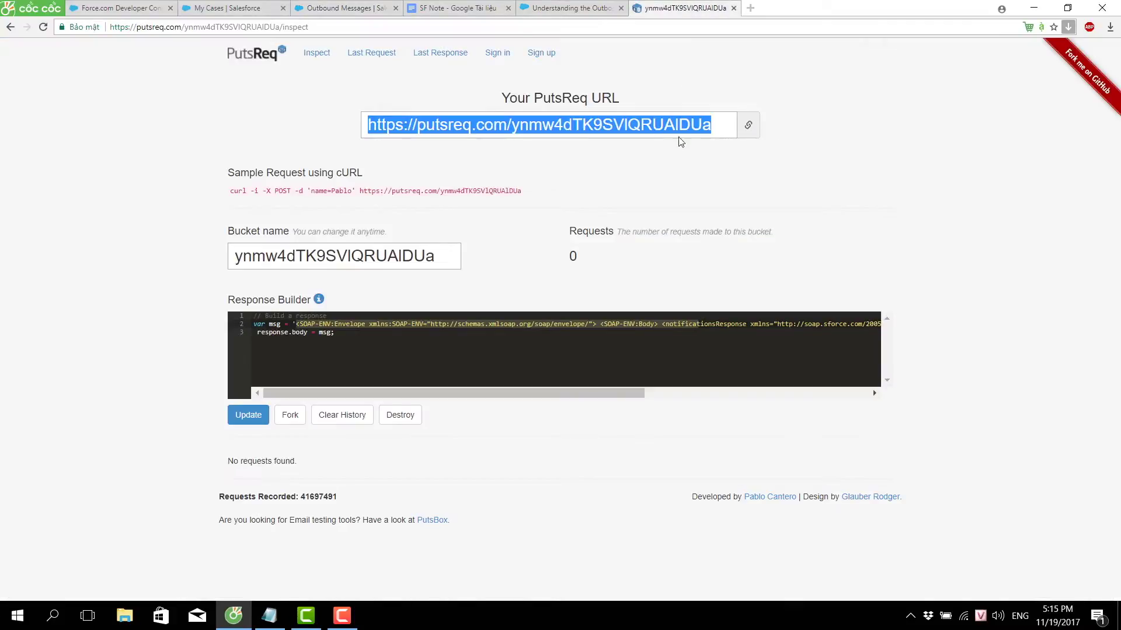
left_click(216, 7)
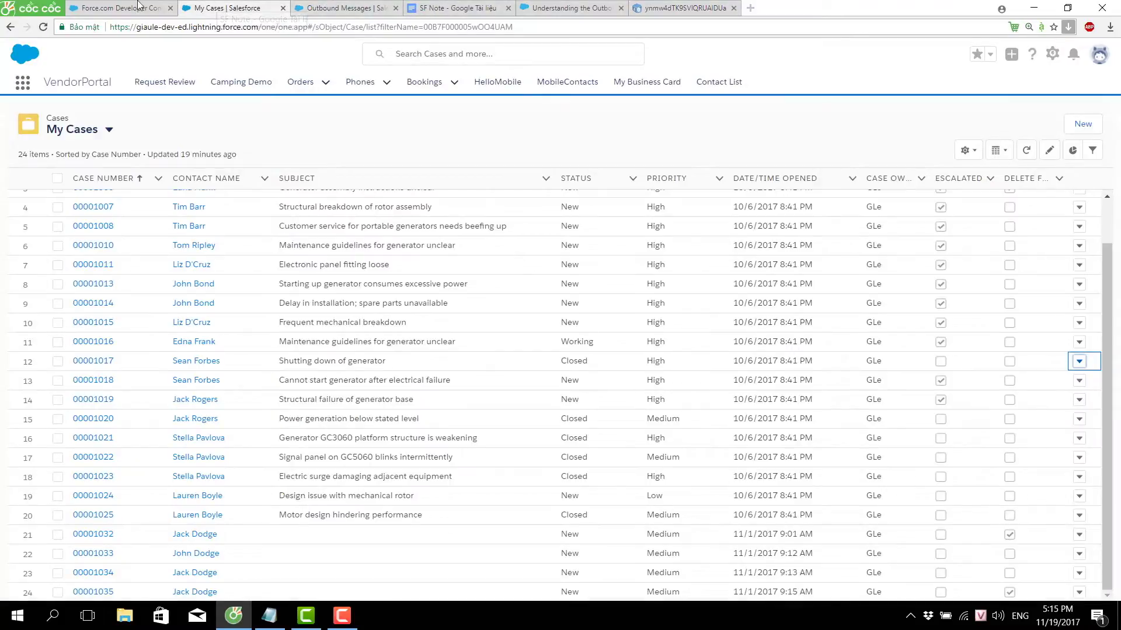
left_click(136, 7)
left_click(357, 6)
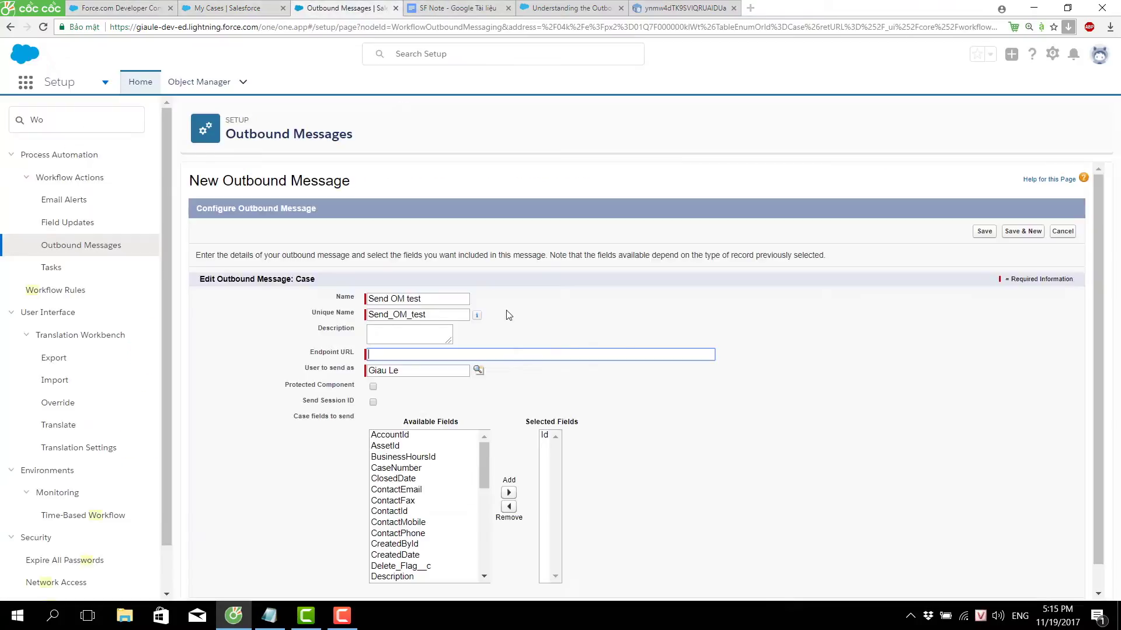
left_click(498, 355)
key("ctrl+v")
left_click(858, 369)
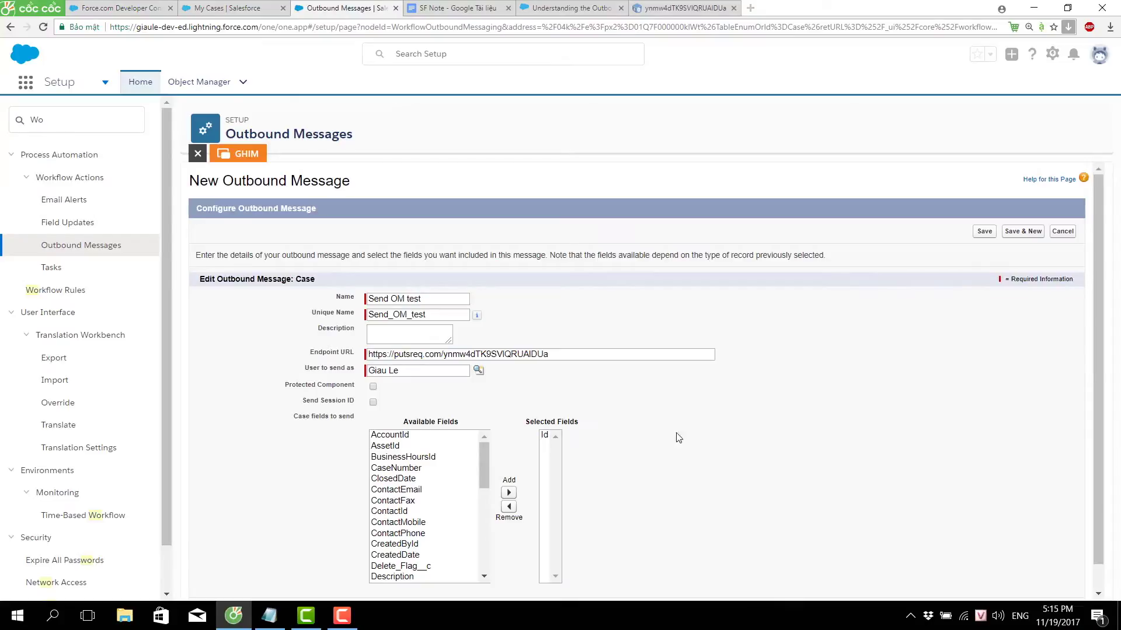
- Add AccountId, ContactEmail and CreatedDate to the fields sent, then save the outbound message
scroll(592, 449, "down", 1)
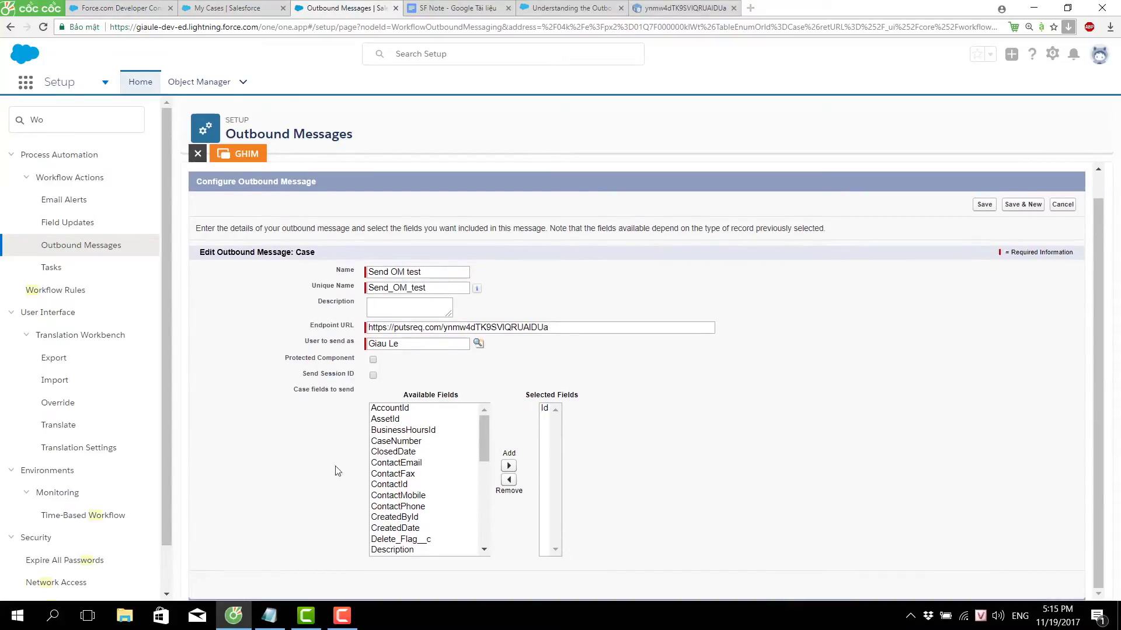
left_click(486, 439)
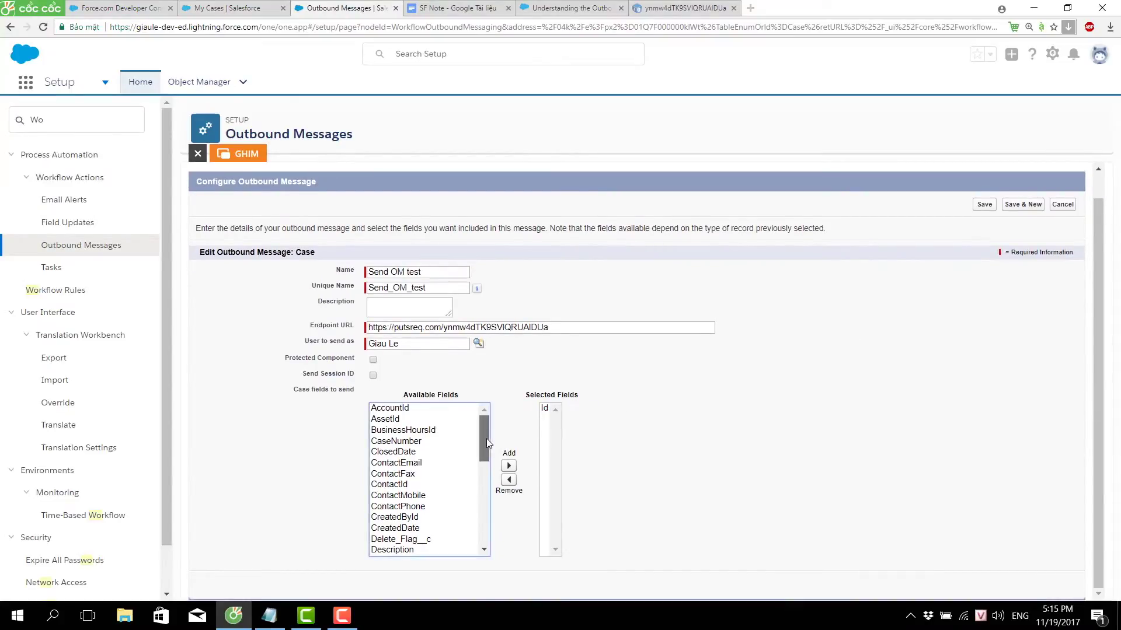
left_click(411, 408)
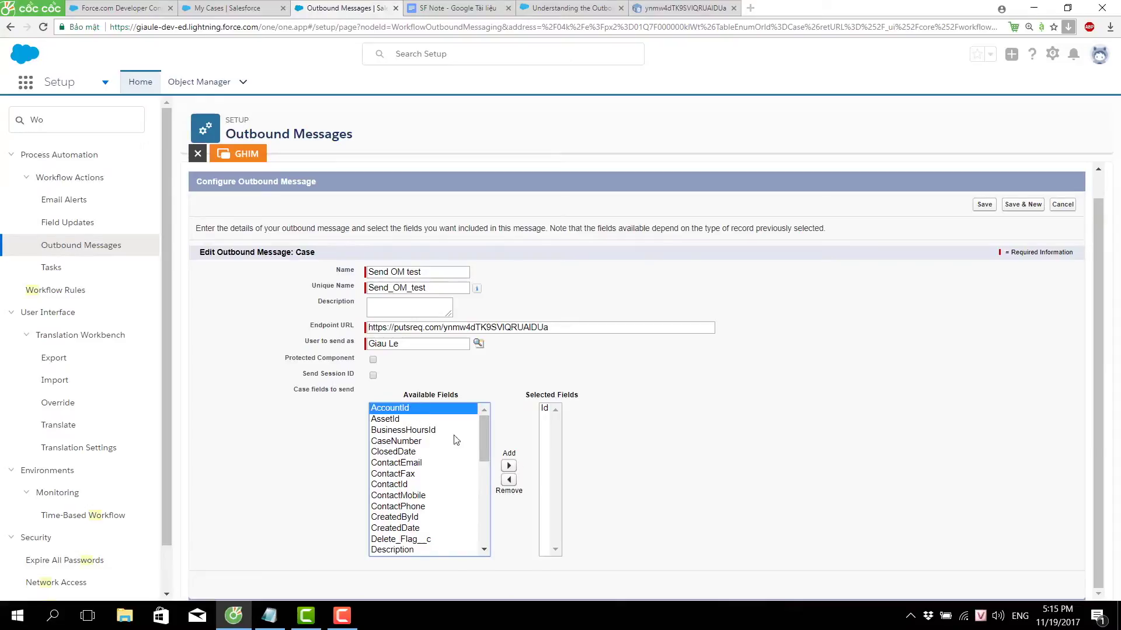
left_click(506, 466)
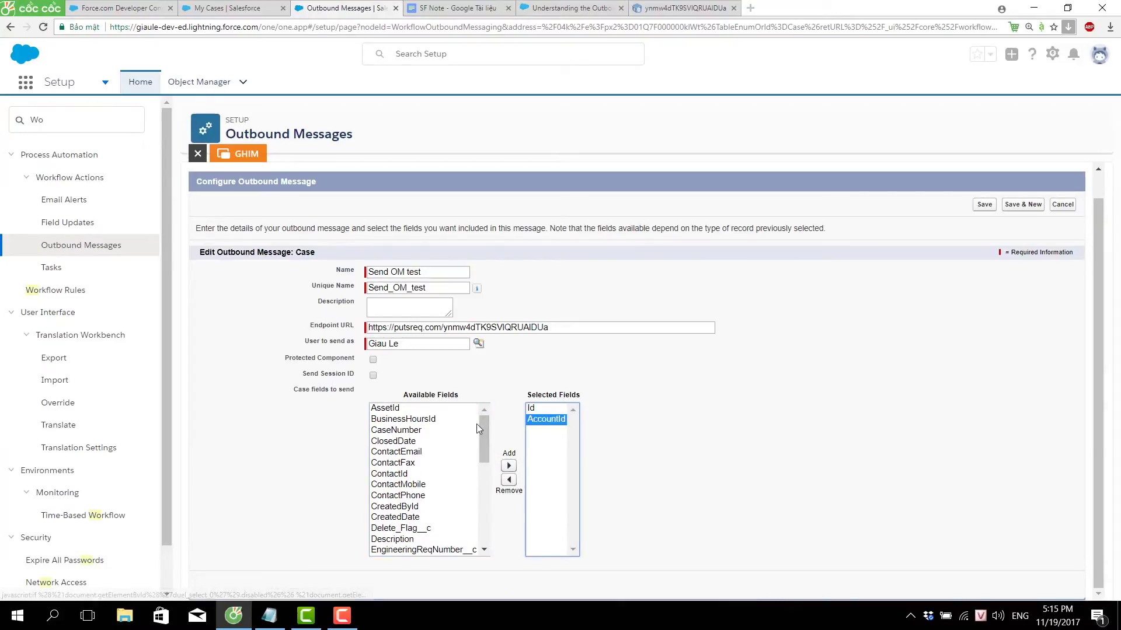
left_click_drag(484, 429, 485, 440)
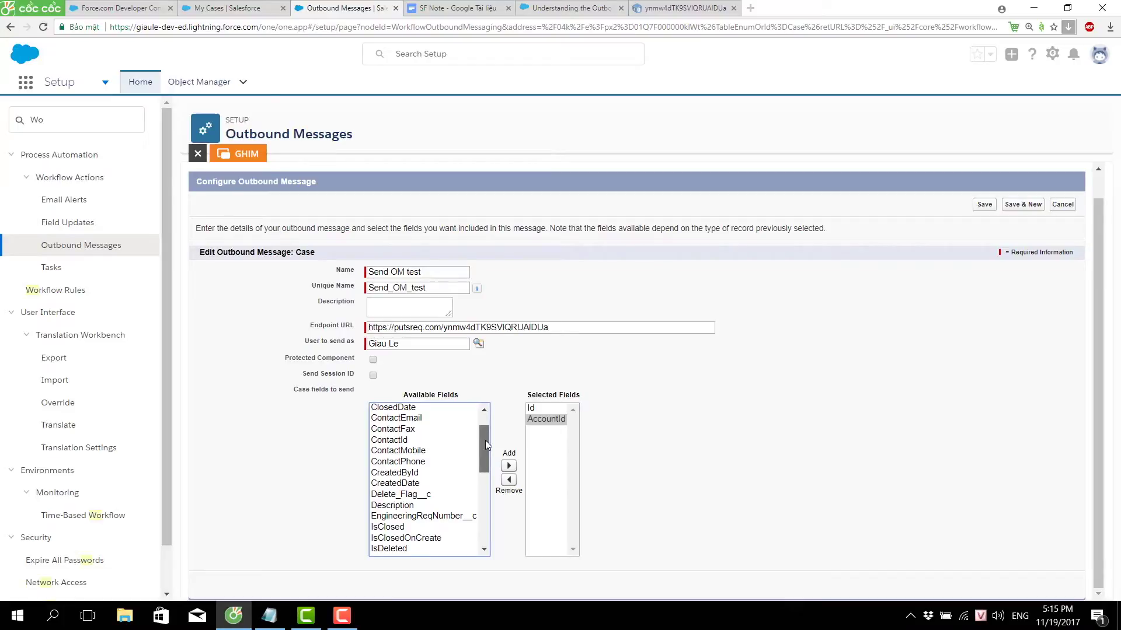
left_click(413, 420)
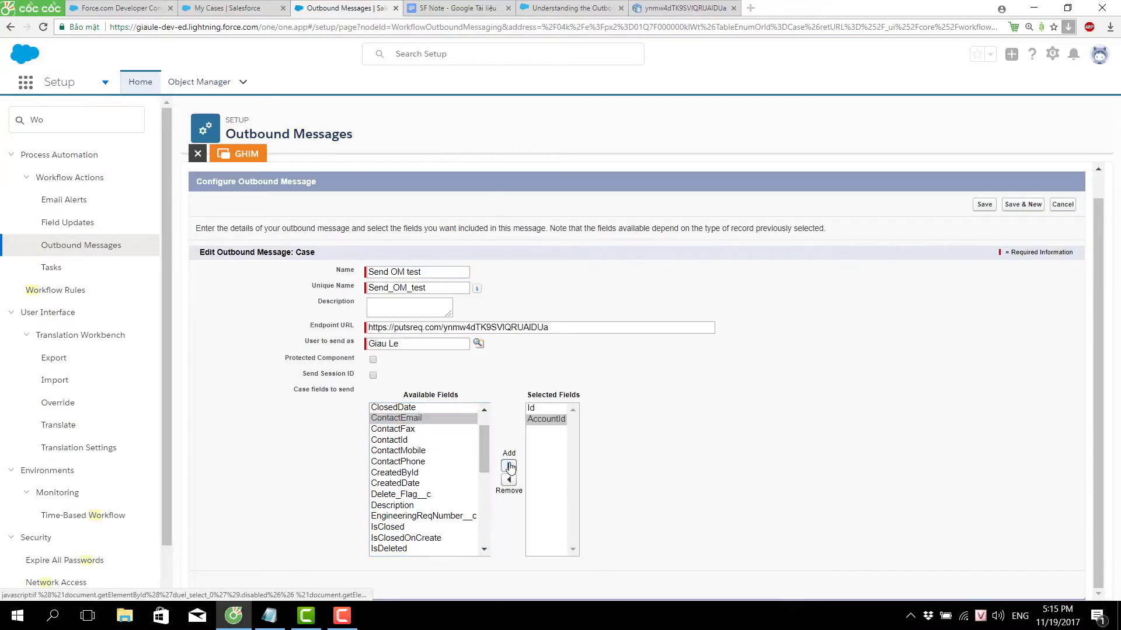
left_click(510, 467)
left_click_drag(481, 460, 482, 463)
left_click(412, 463)
left_click(508, 466)
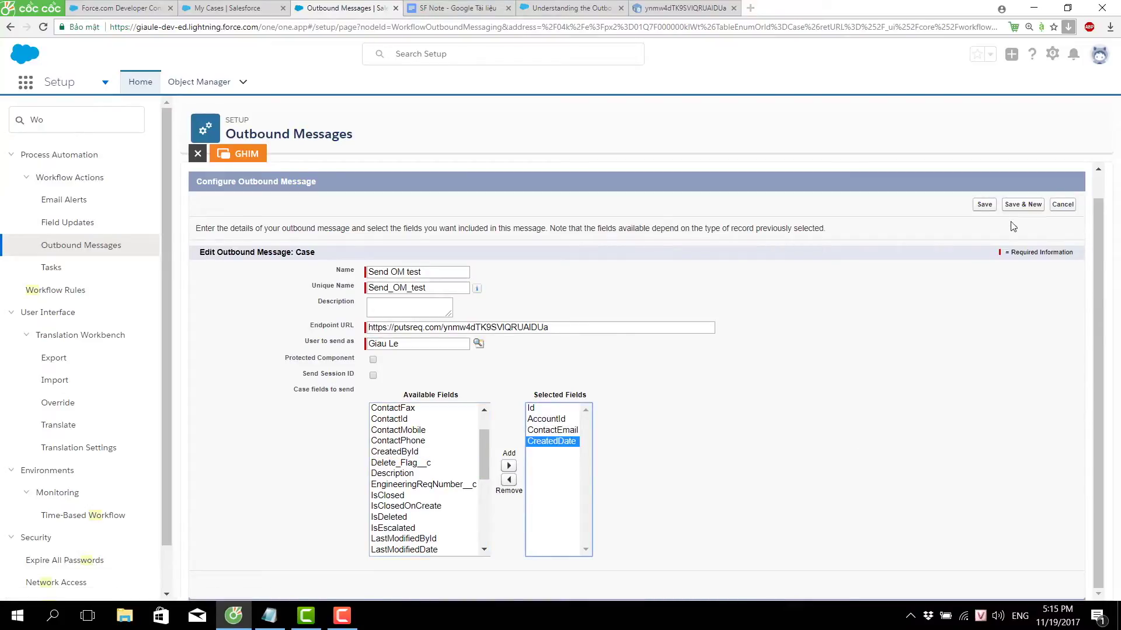
left_click(976, 206)
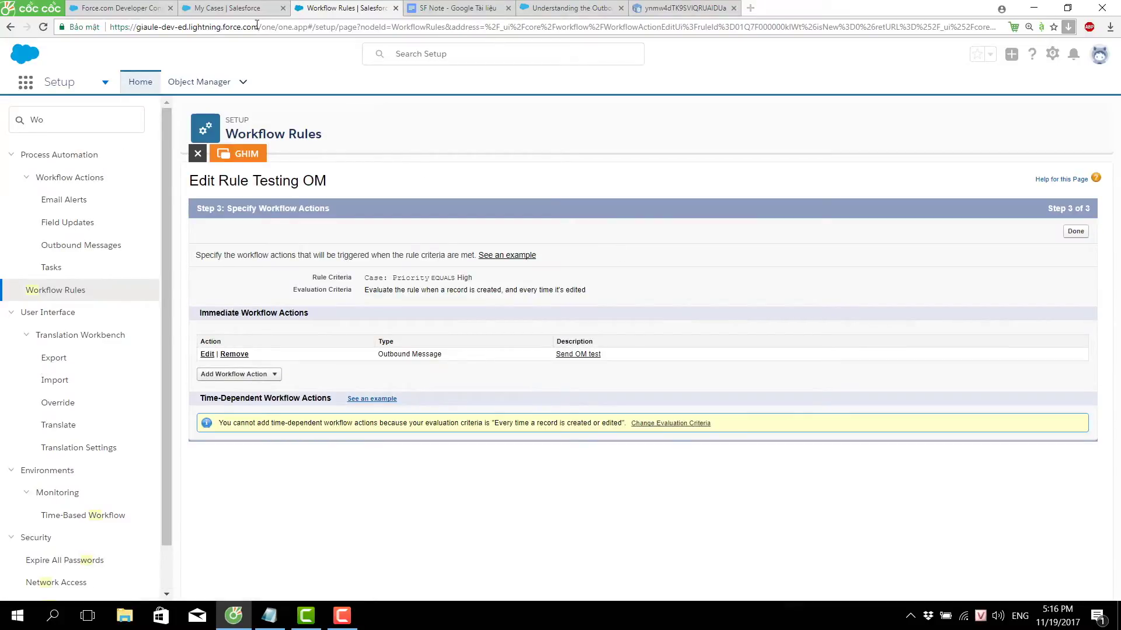
- Reload the My Cases list and open the actions menu for case 00001008
left_click(236, 8)
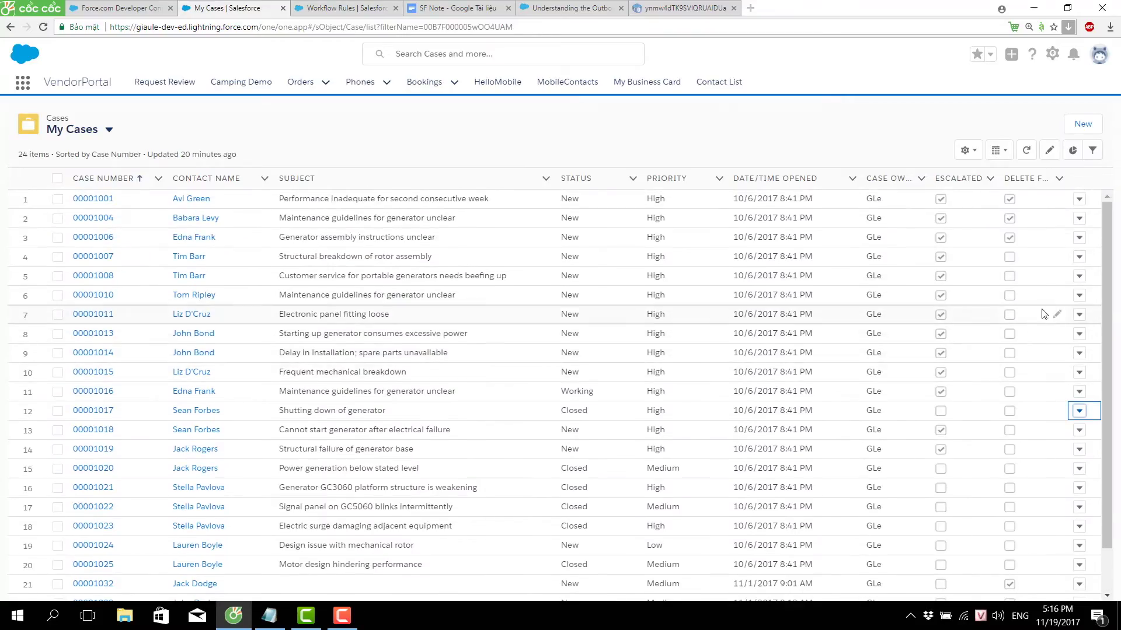
key("F5")
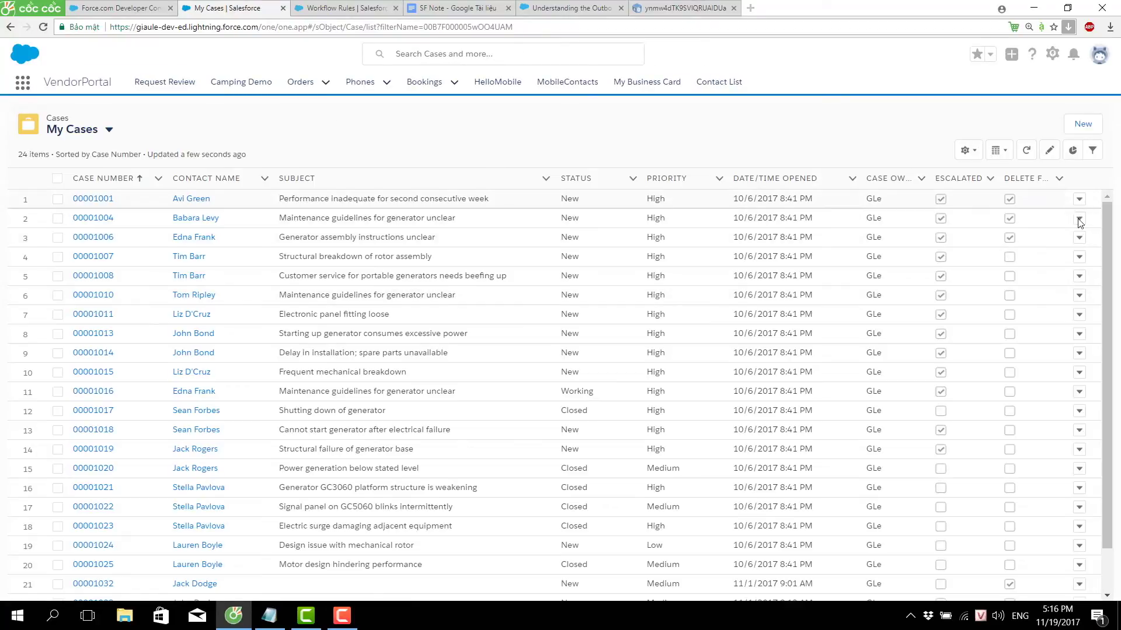
left_click(1079, 276)
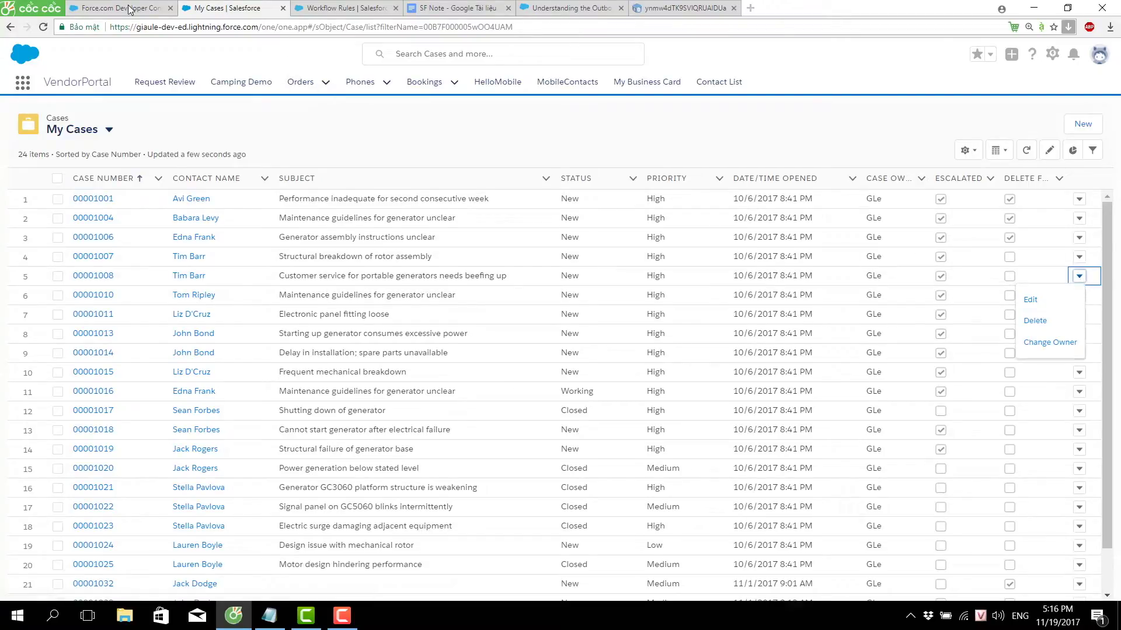
- Finish the Testing OM workflow rule and activate it
left_click(90, 8)
left_click(342, 8)
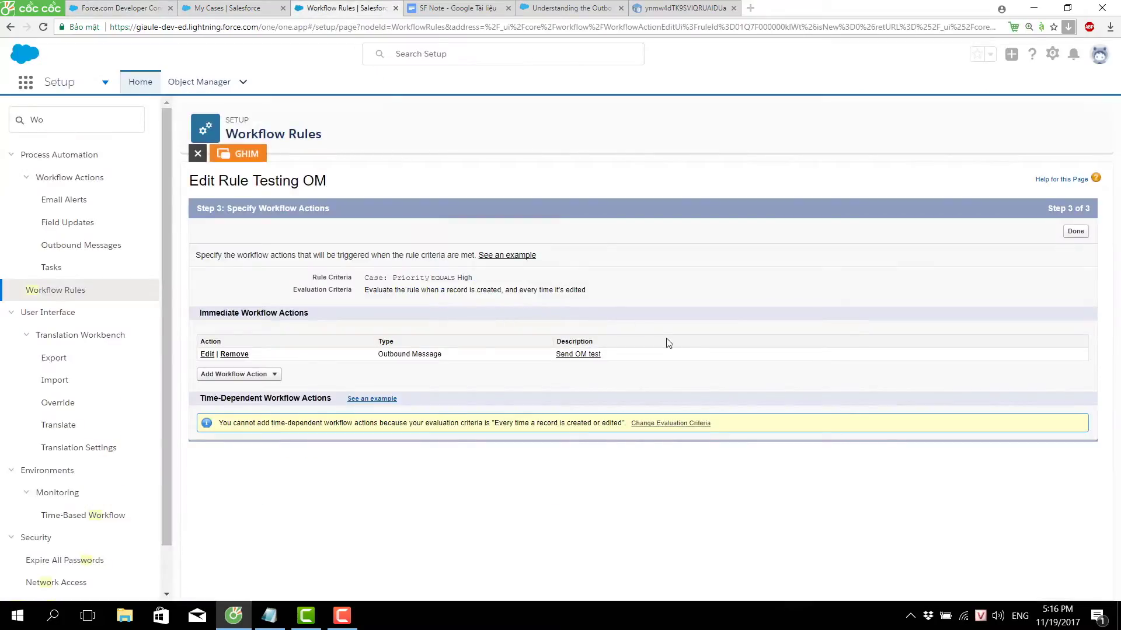
left_click(1076, 232)
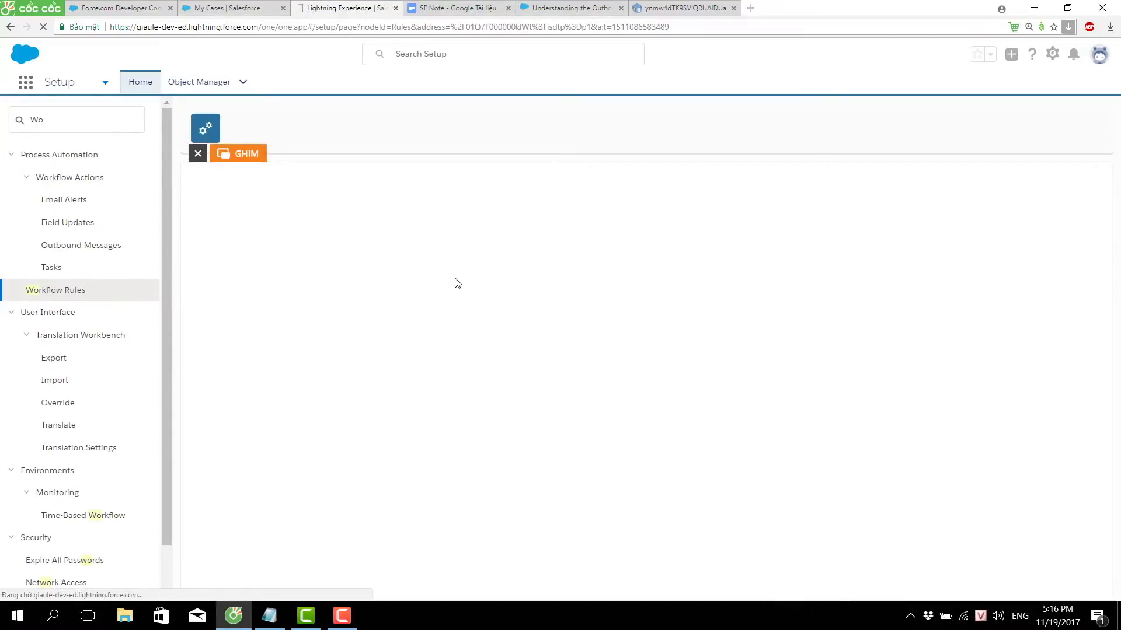
left_click(570, 227)
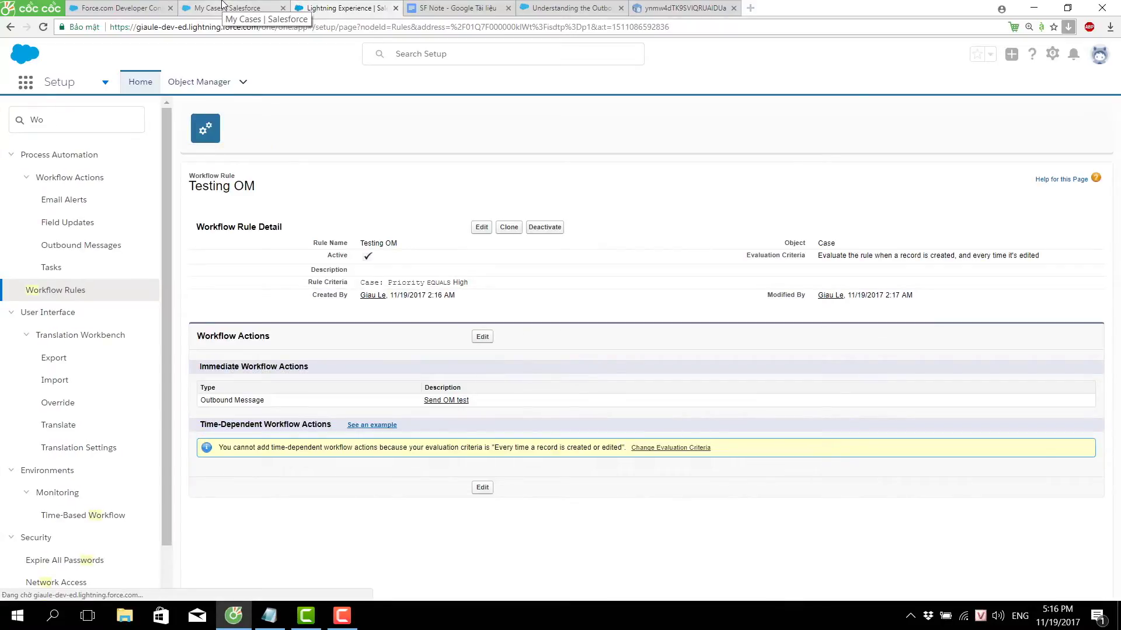
- Edit case 00001008, keeping Priority High, set Web Company to Change and save
left_click(232, 7)
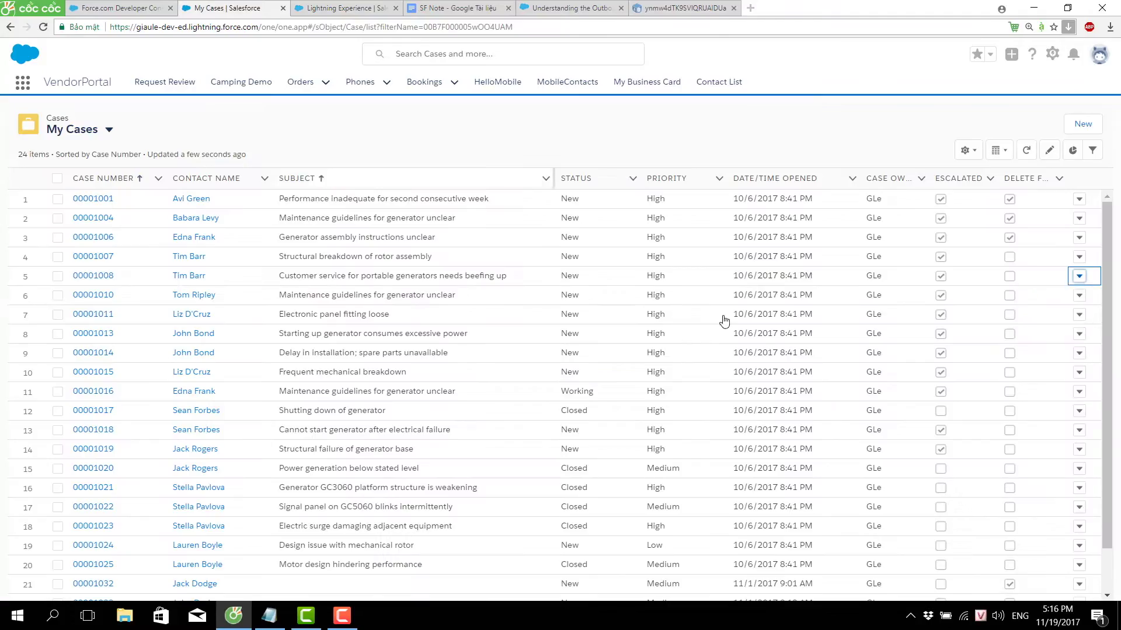
left_click(1079, 278)
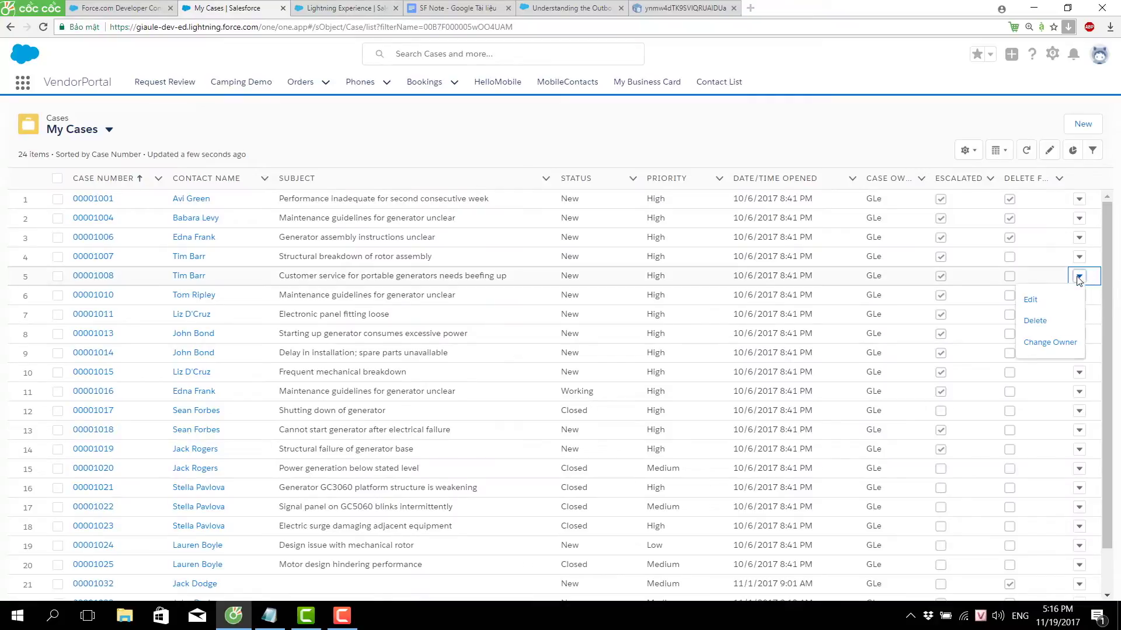
left_click(1030, 300)
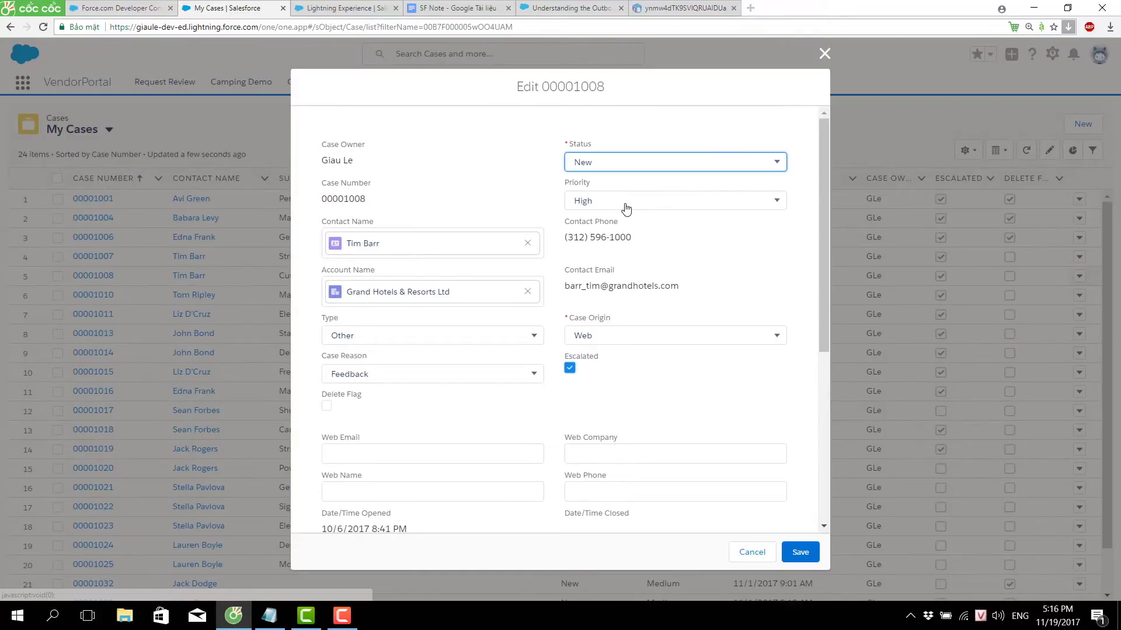
left_click(626, 204)
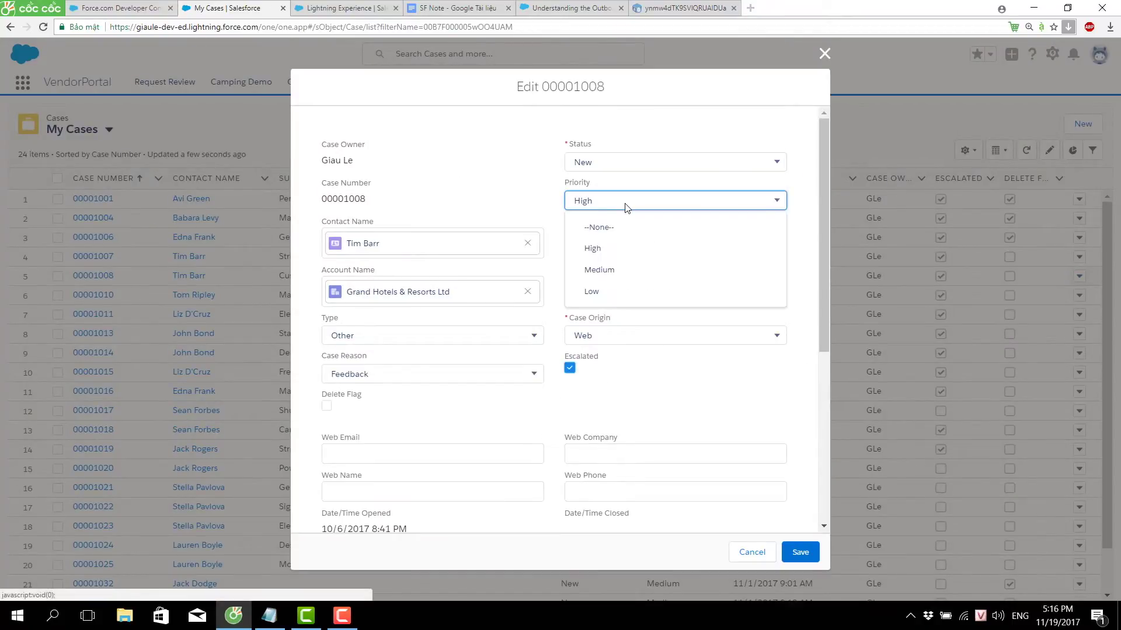
left_click(525, 204)
left_click(628, 452)
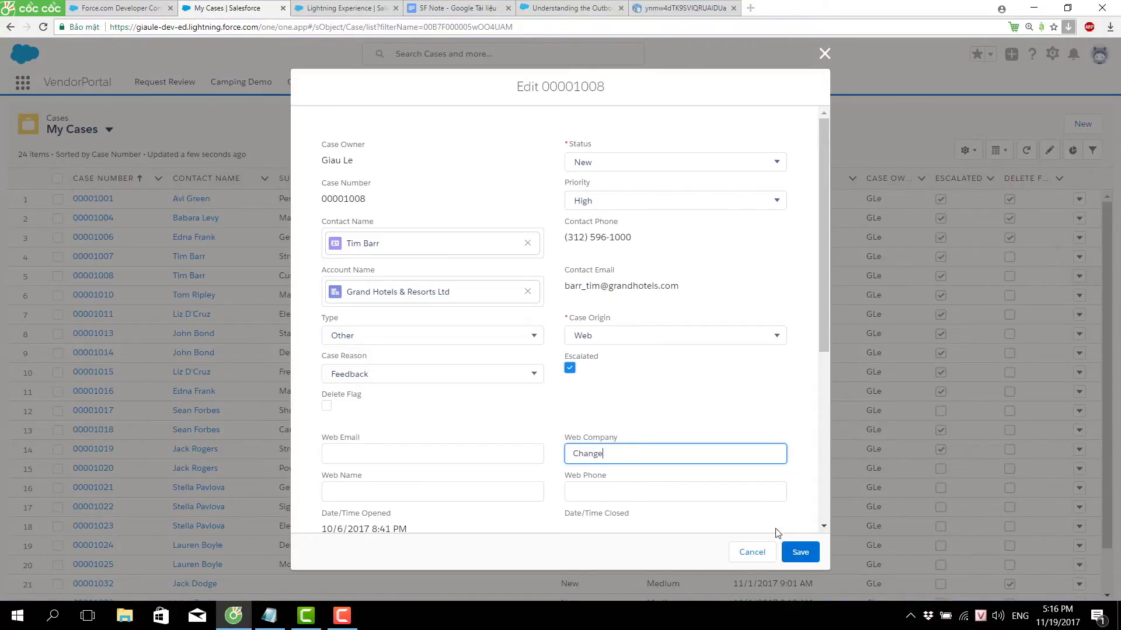
left_click(798, 555)
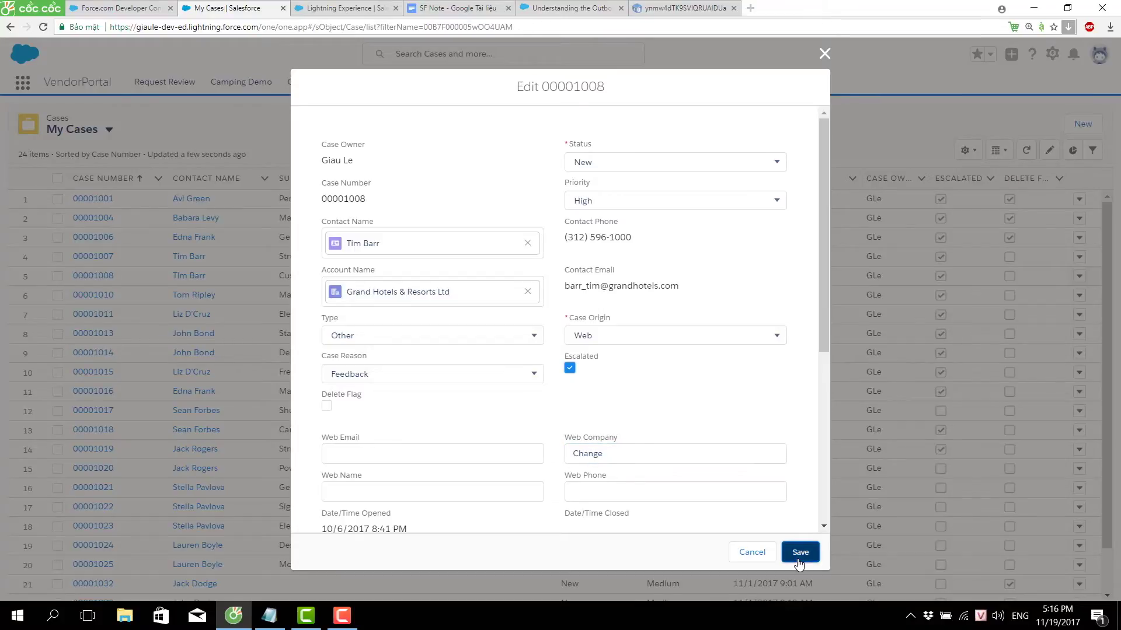
- Reload the PutsReq bucket page, which still shows 0 requests
left_click(694, 7)
left_click(693, 25)
key("Return")
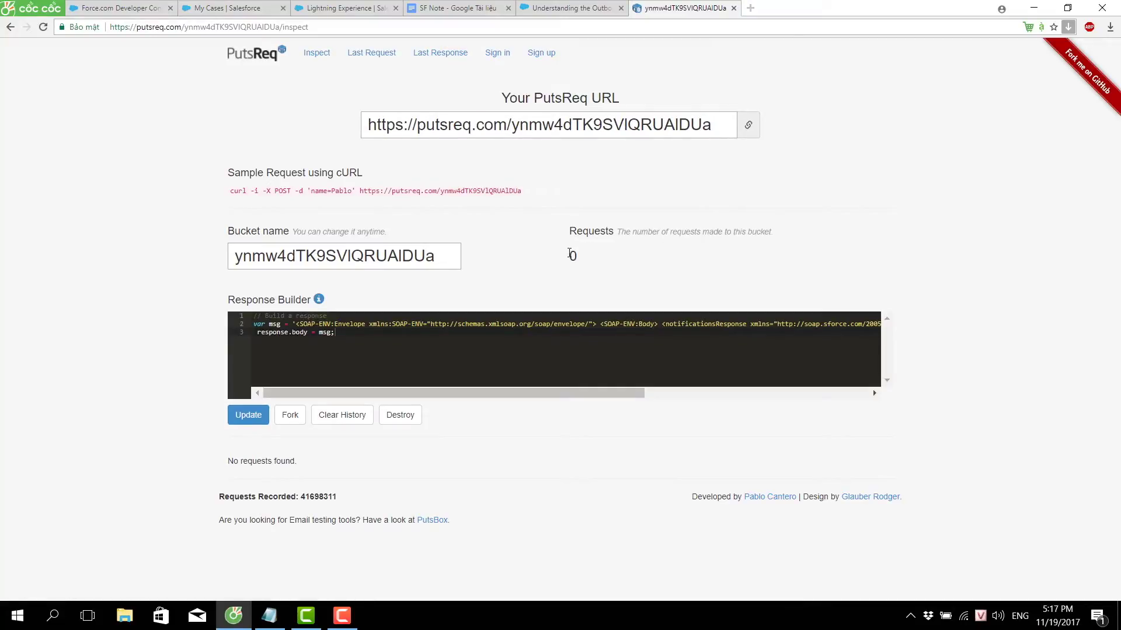
- Save case 00001008 and confirm the PutsReq bucket now shows 1 request
left_click(201, 7)
left_click(798, 552)
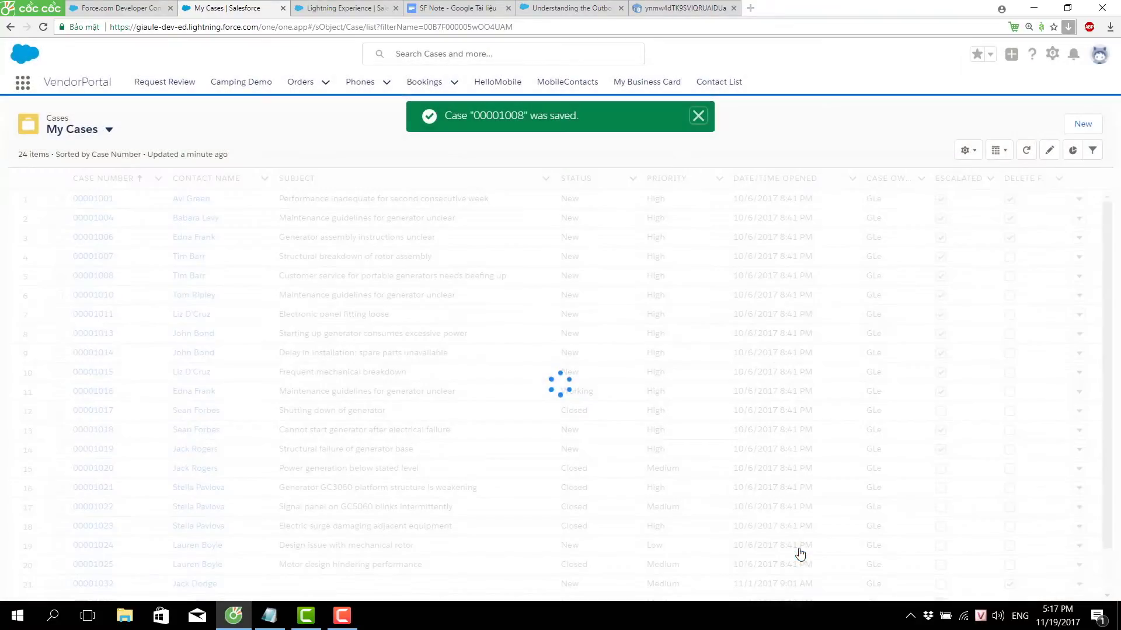
left_click(677, 13)
left_click(681, 26)
key("Return")
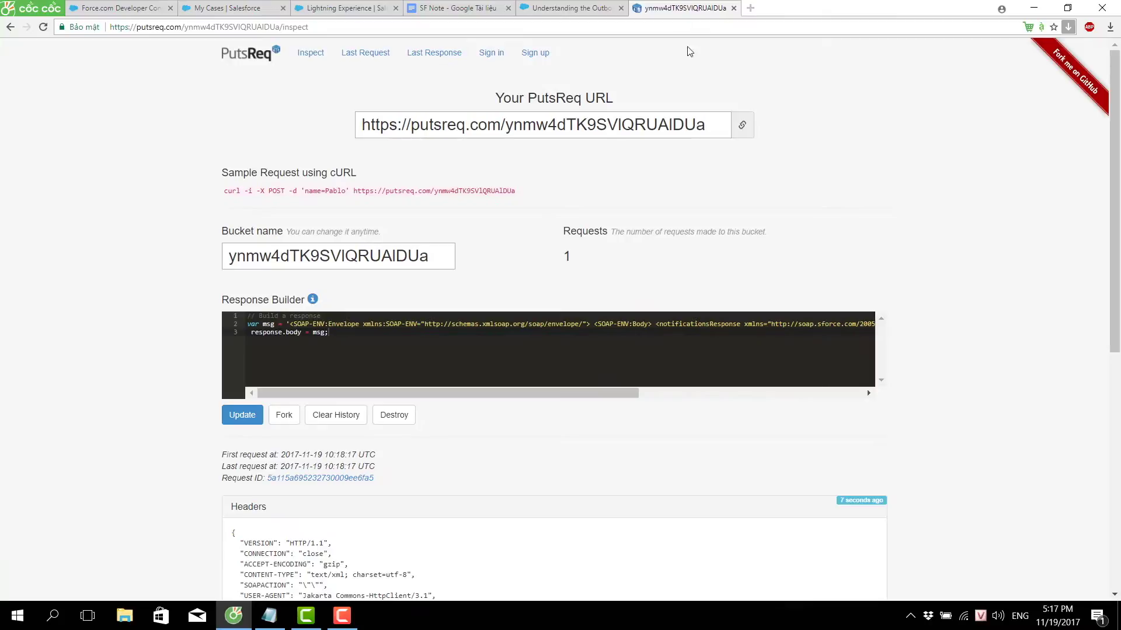
left_click_drag(566, 230, 607, 268)
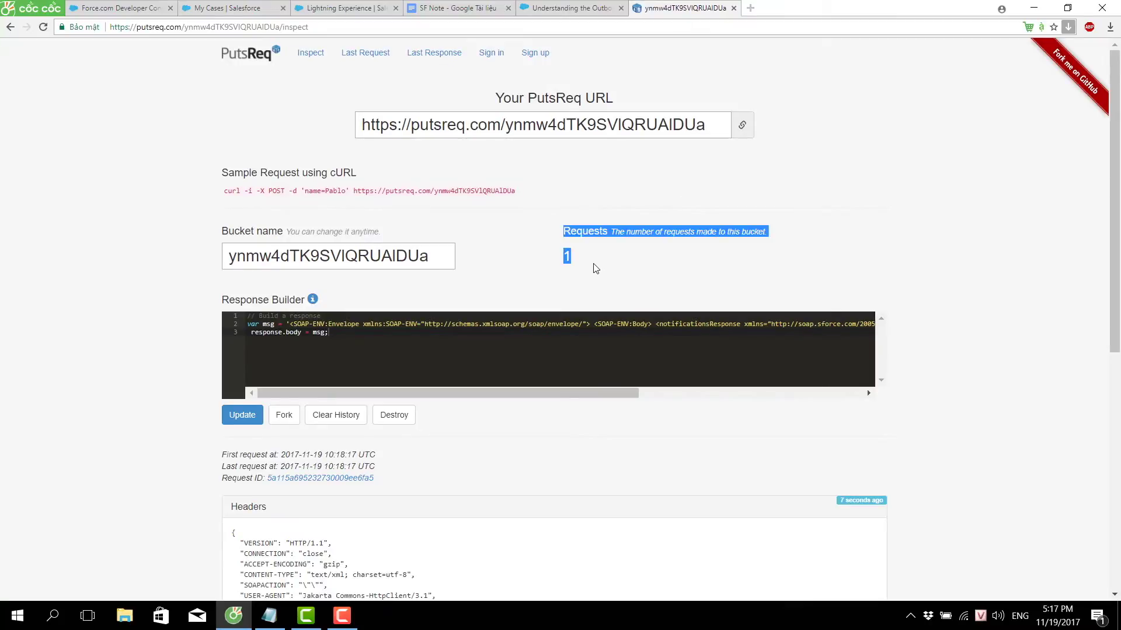
left_click(594, 268)
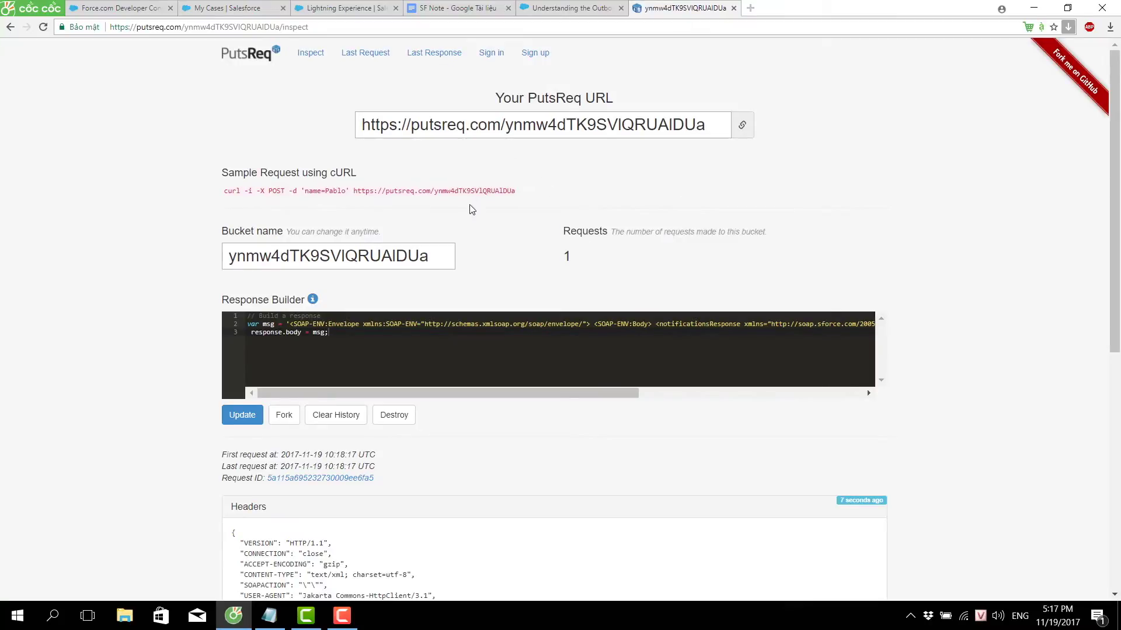
- Return to the Testing OM workflow rule page in Salesforce Setup
left_click(227, 8)
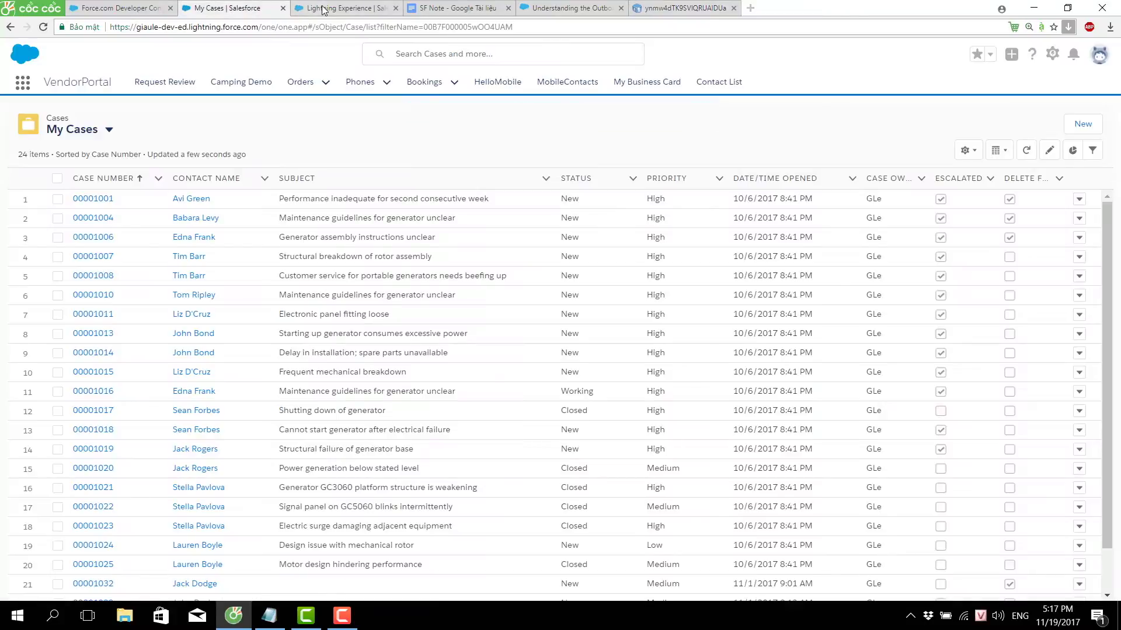
left_click(342, 7)
left_click(80, 118)
- Search Quick Find for 'Outb' and refresh the Outbound Messages delivery status, showing 0 queued
key("ctrl+a")
type("Out")
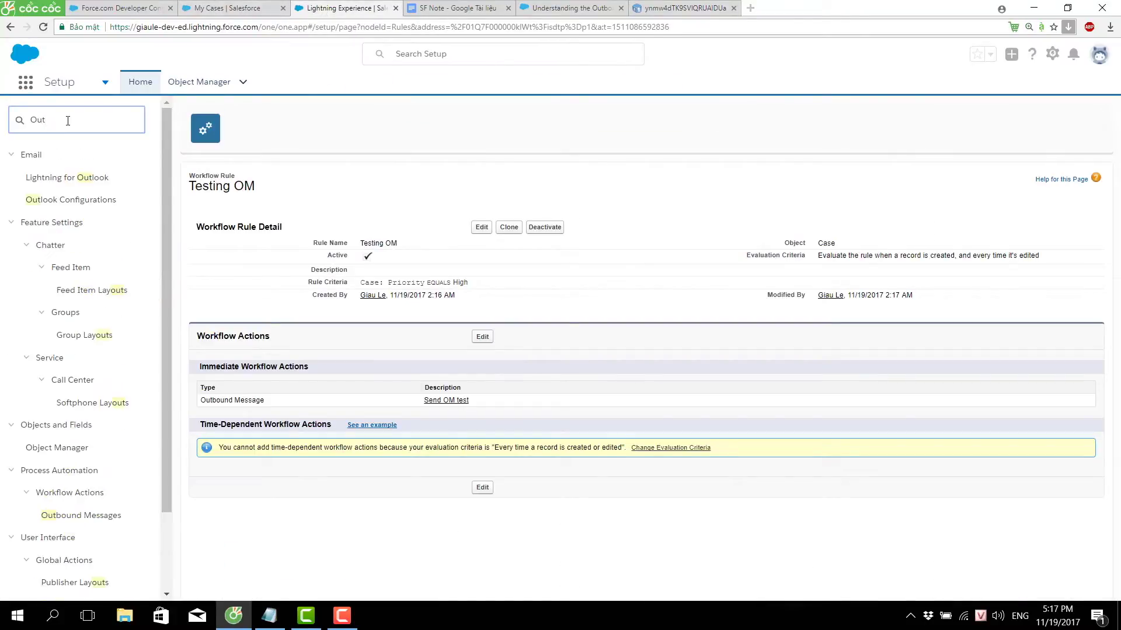
type("b")
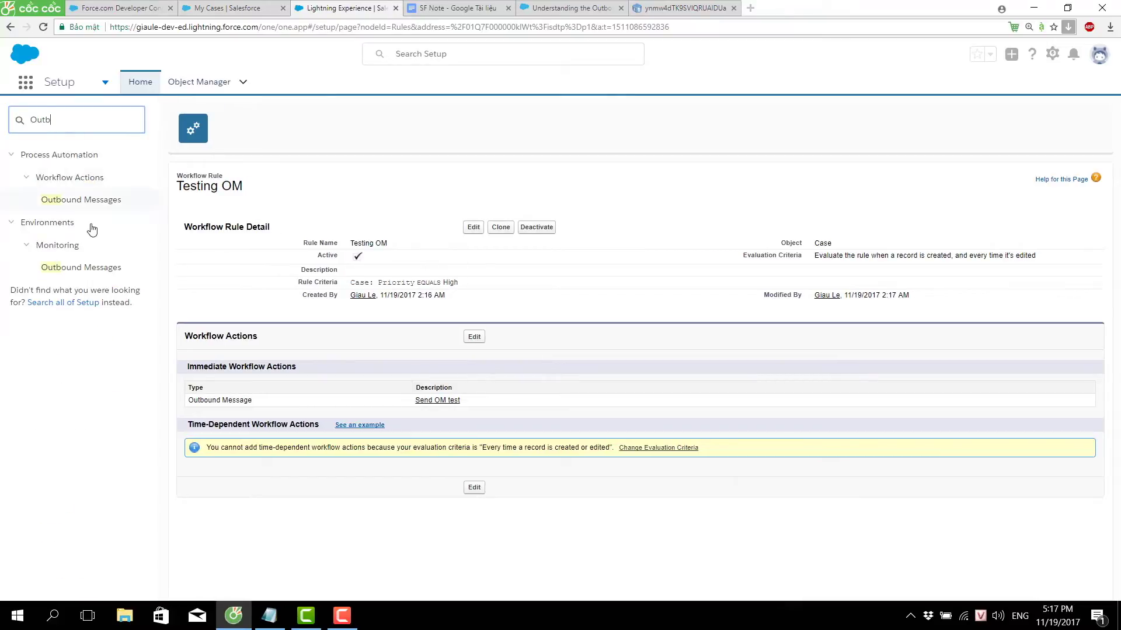
left_click(98, 266)
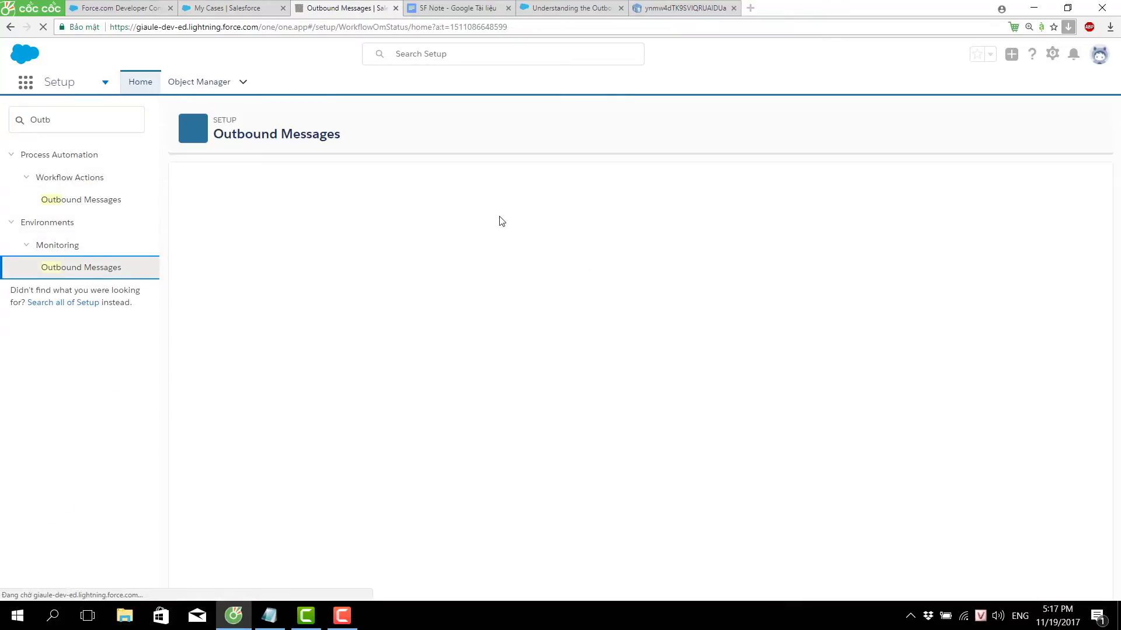
left_click(480, 240)
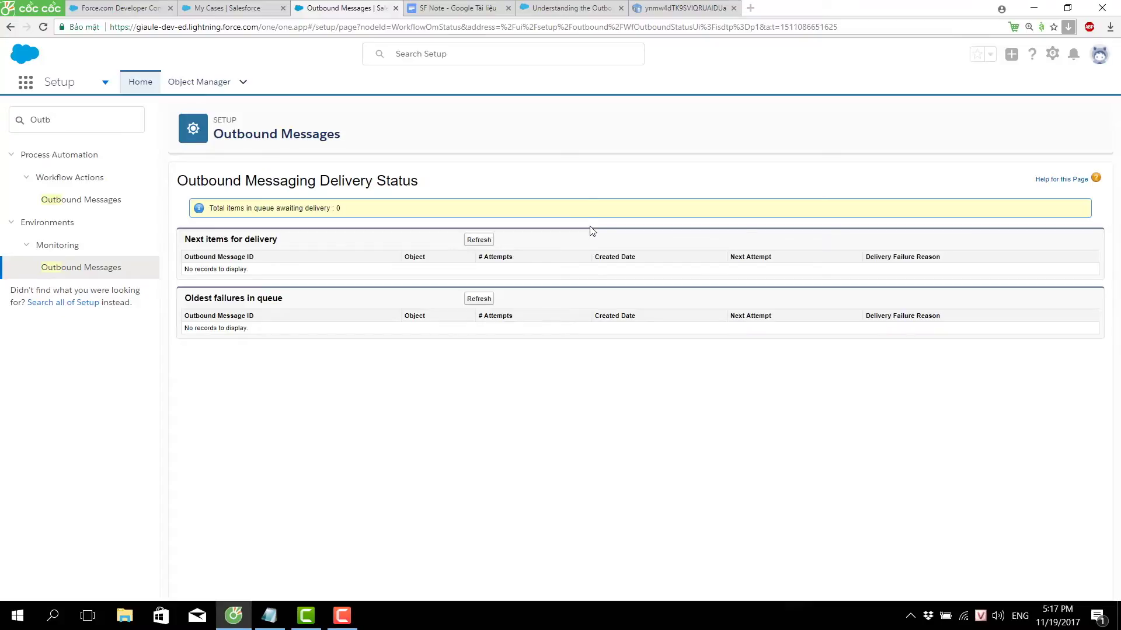
- Check the SOAP response code in PutsReq, then return to the delivery status page
left_click(680, 8)
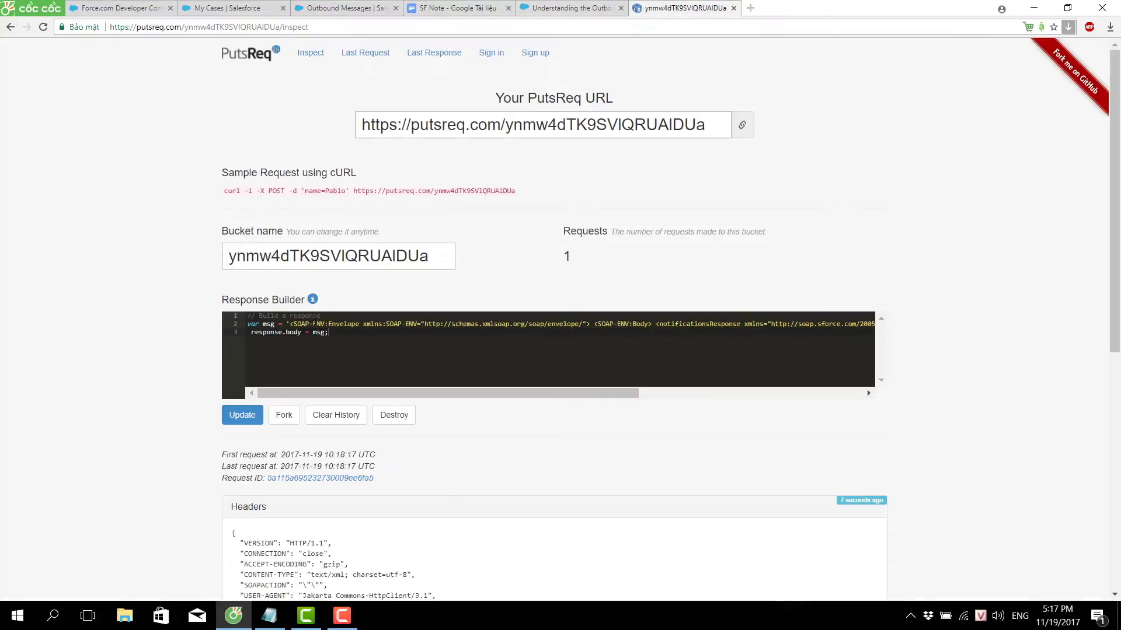
left_click_drag(314, 324, 522, 324)
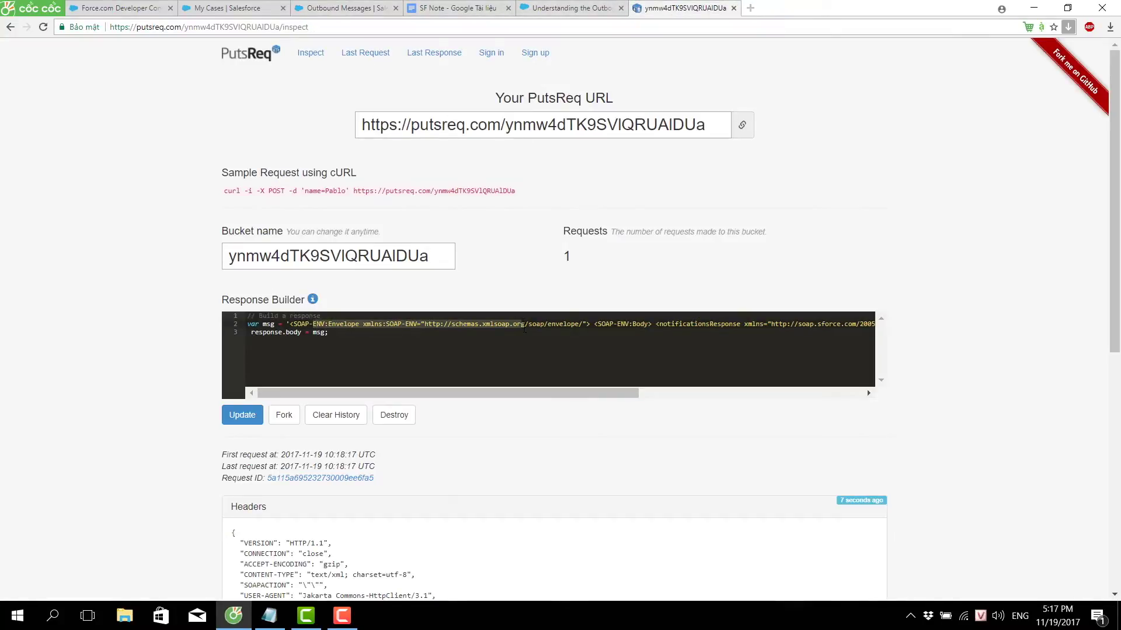
left_click(214, 7)
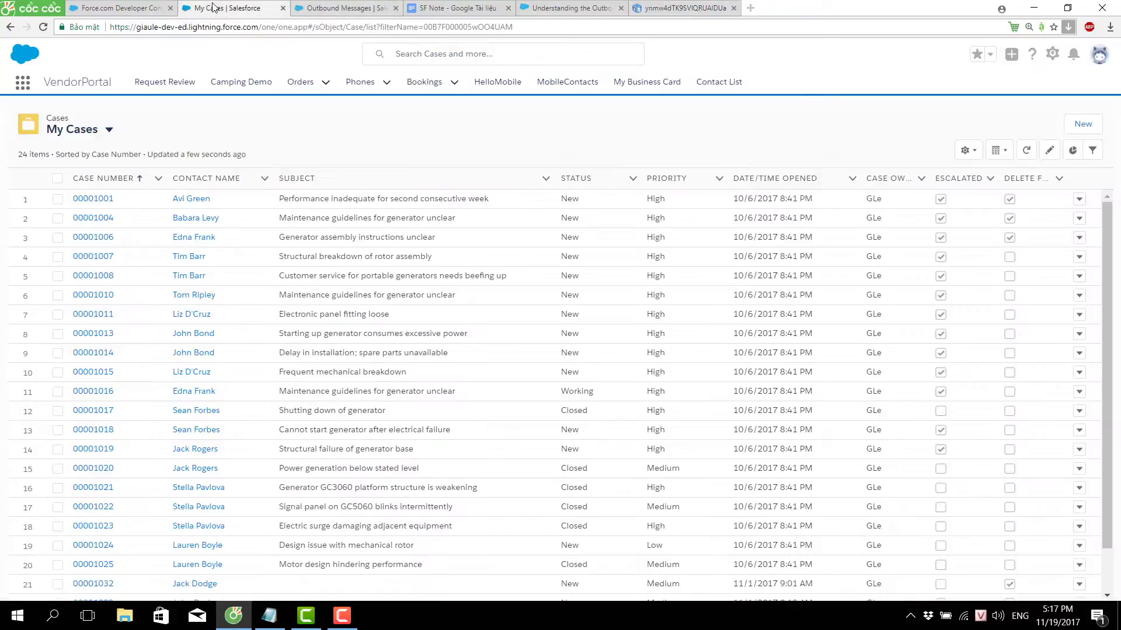
left_click(338, 8)
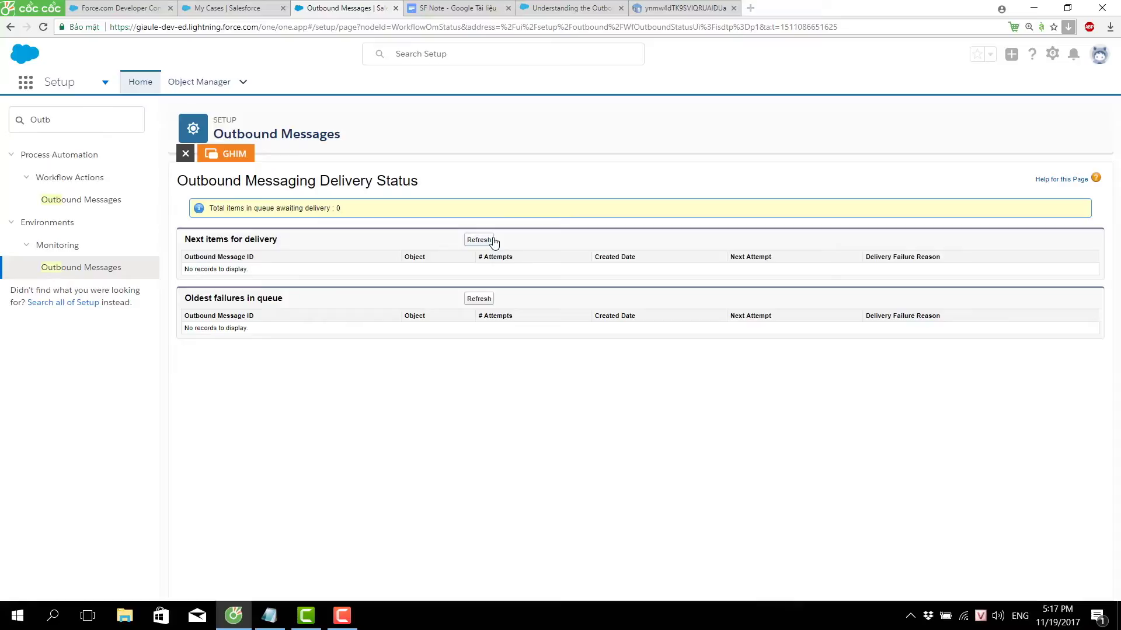
- In the SF Note, reread the red Problem sentence and the workaround of changing the action to deleted
left_click(450, 7)
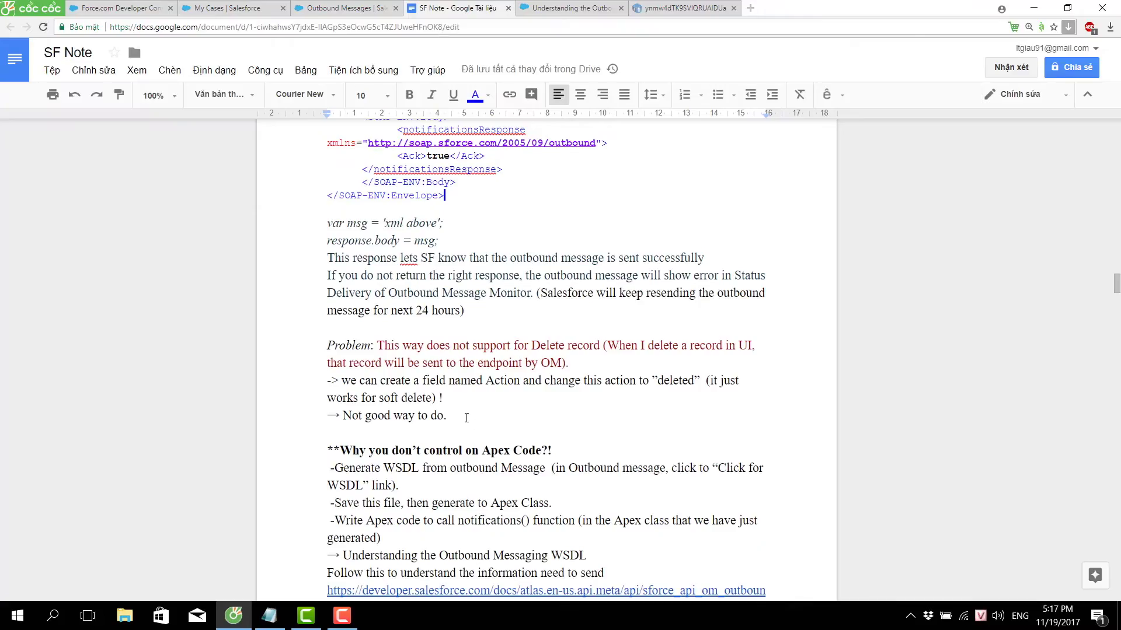
scroll(470, 425, "down", 1)
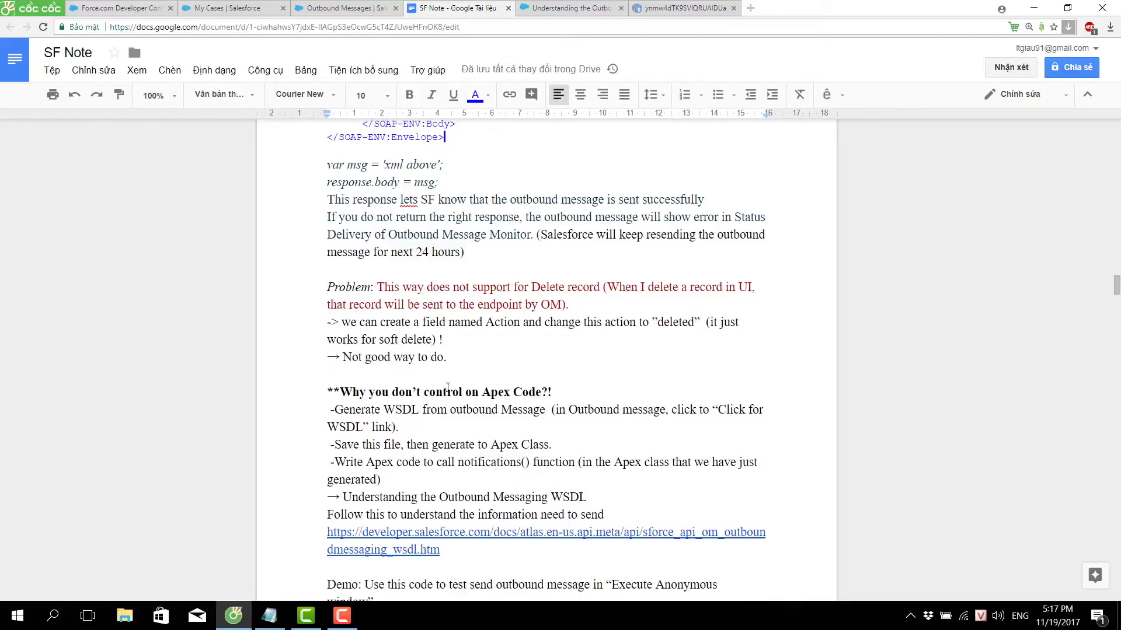
left_click_drag(379, 288, 574, 305)
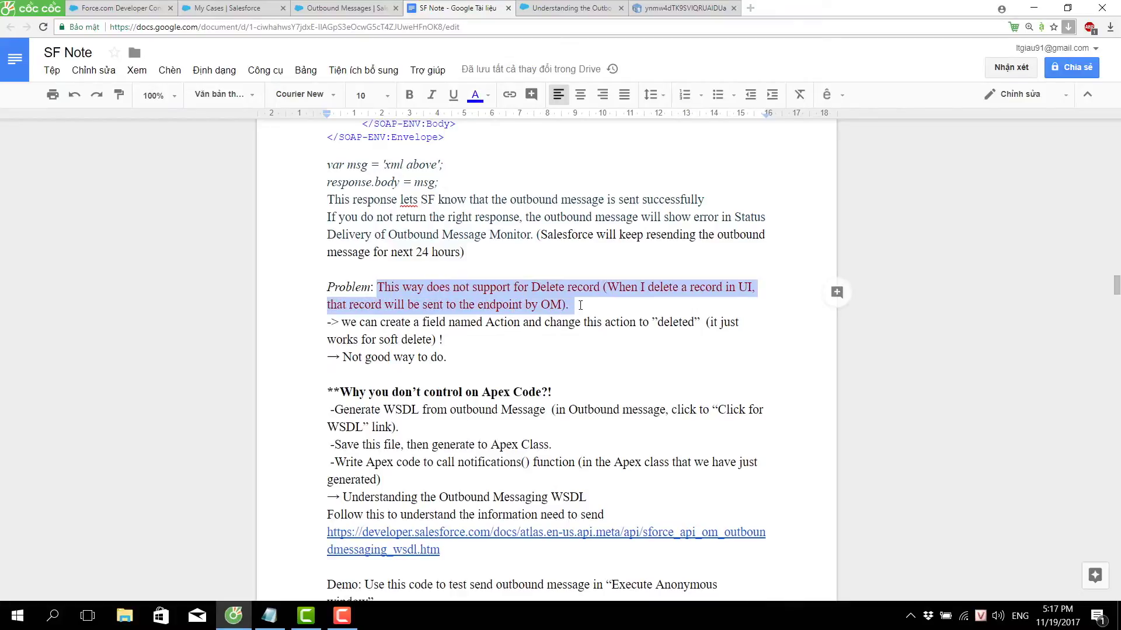
left_click(596, 372)
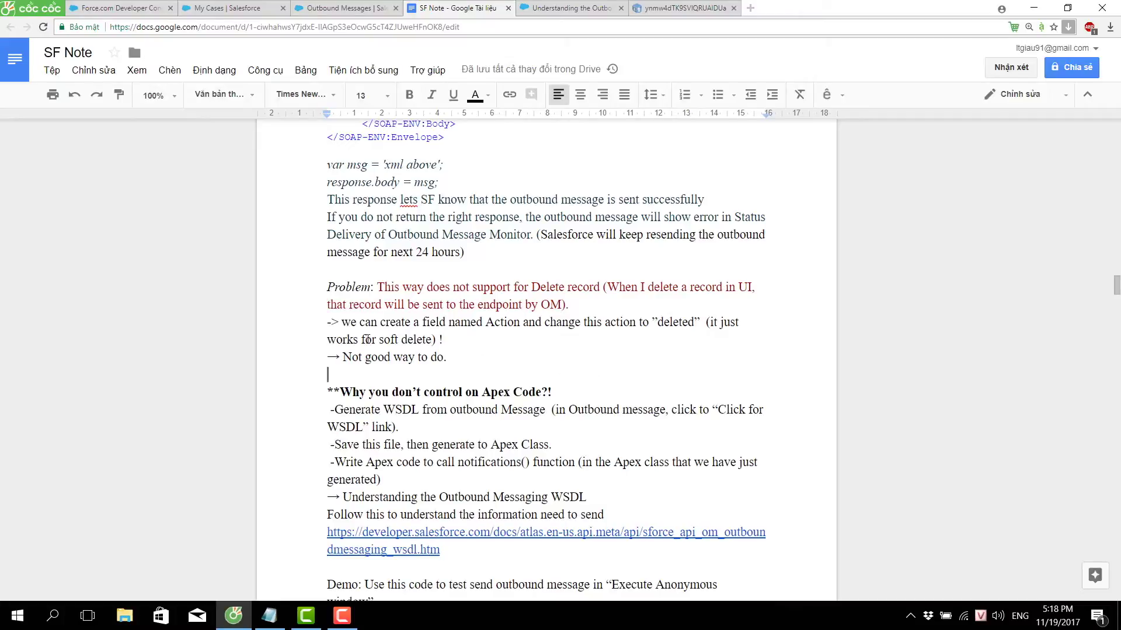
left_click_drag(344, 321, 454, 340)
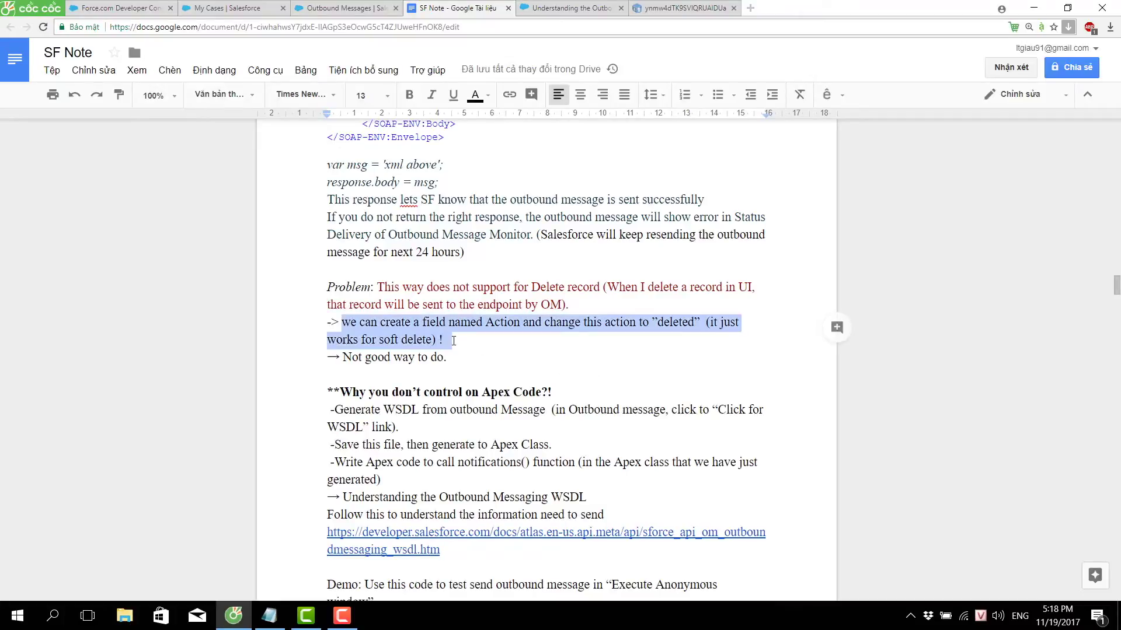
double_click(497, 325)
left_click_drag(605, 325, 722, 334)
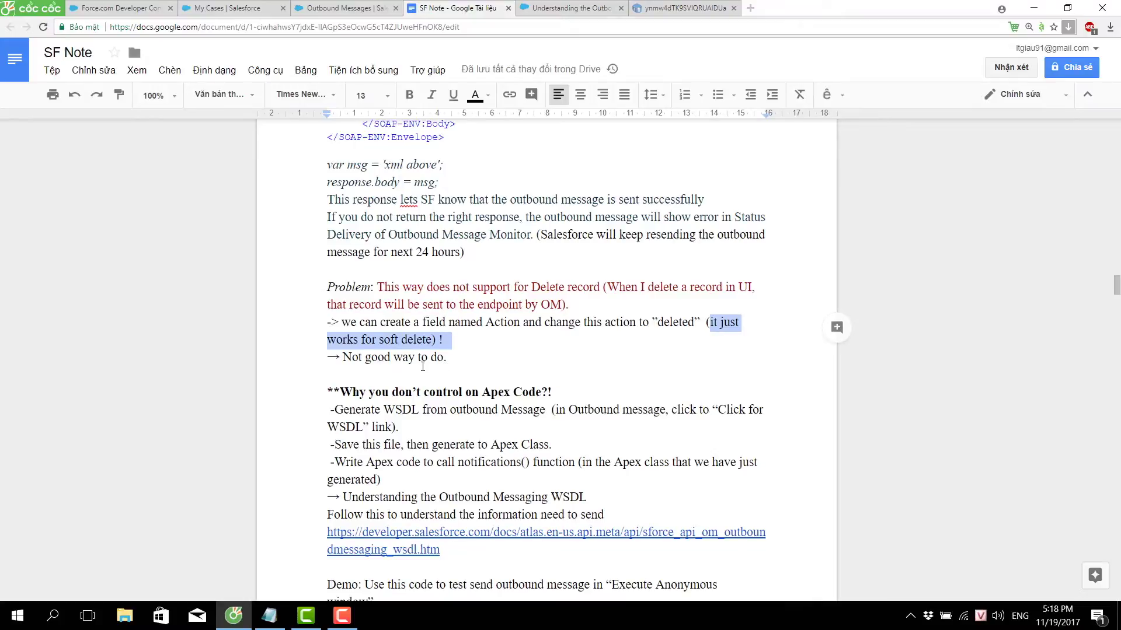
left_click(422, 366)
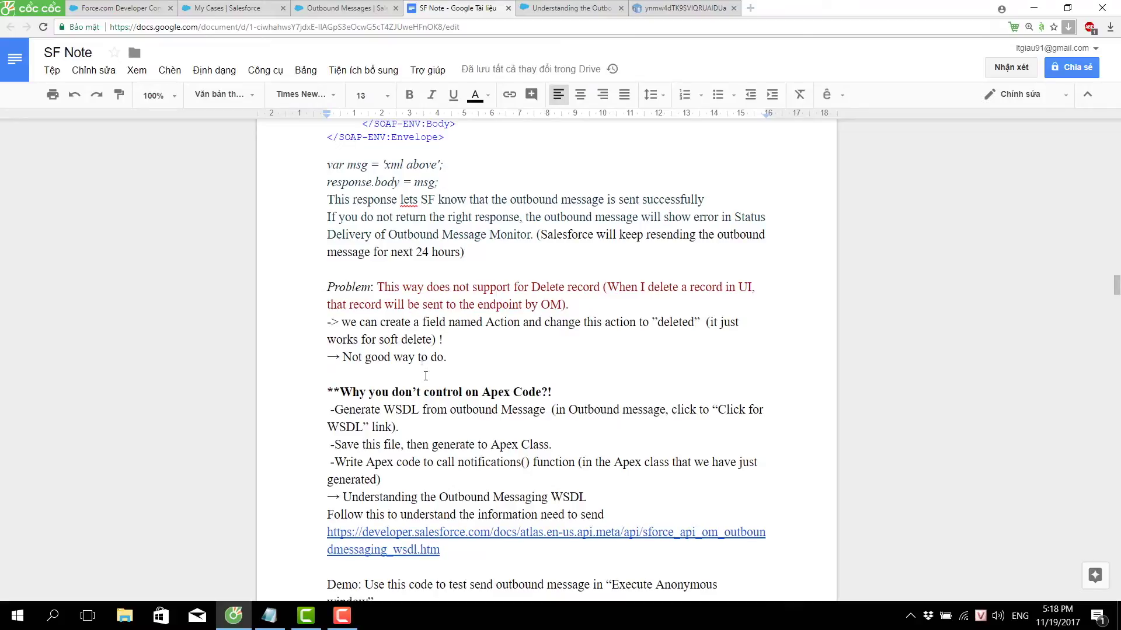
- Reread the notes' Generate WSDL and Apex class steps, then return to the Outbound Messages page
scroll(426, 375, "down", 3)
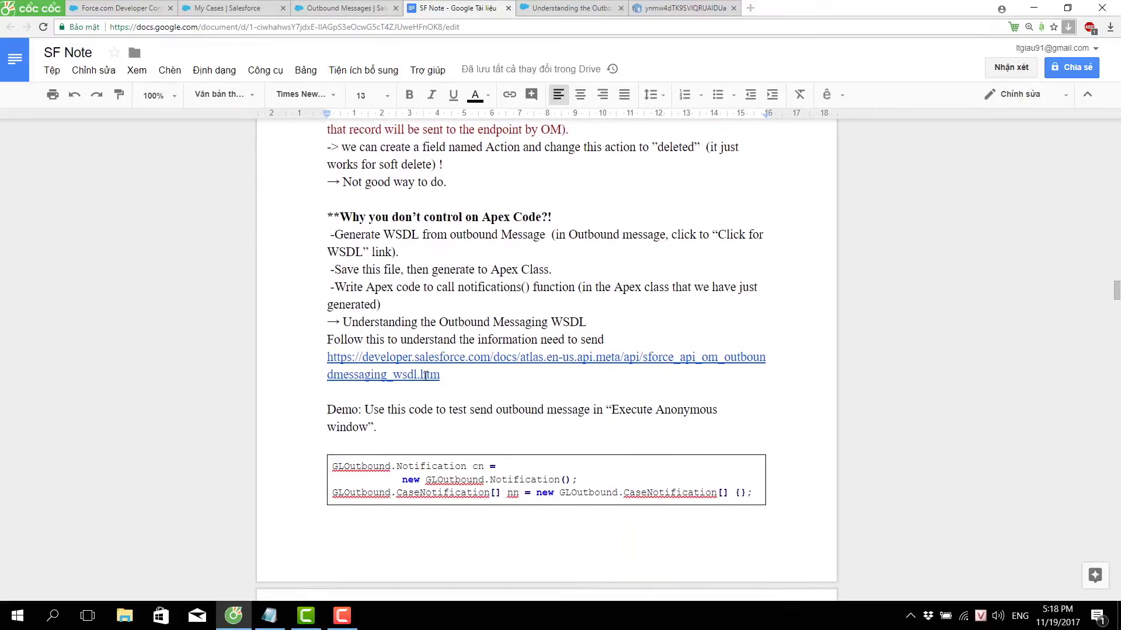
scroll(425, 375, "down", 1)
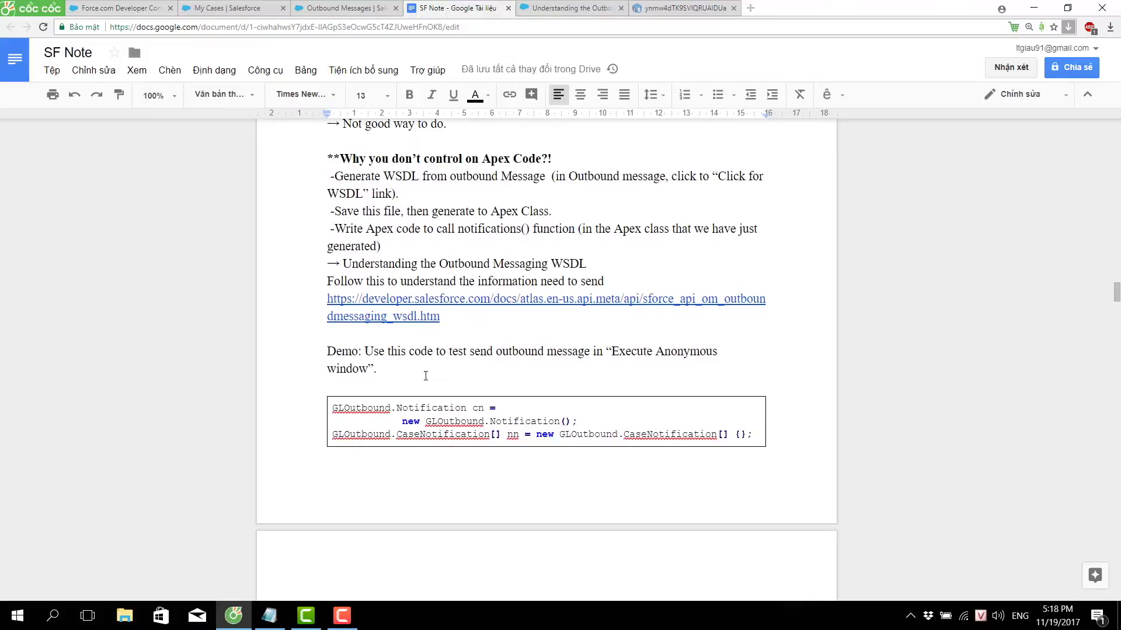
left_click_drag(327, 176, 628, 266)
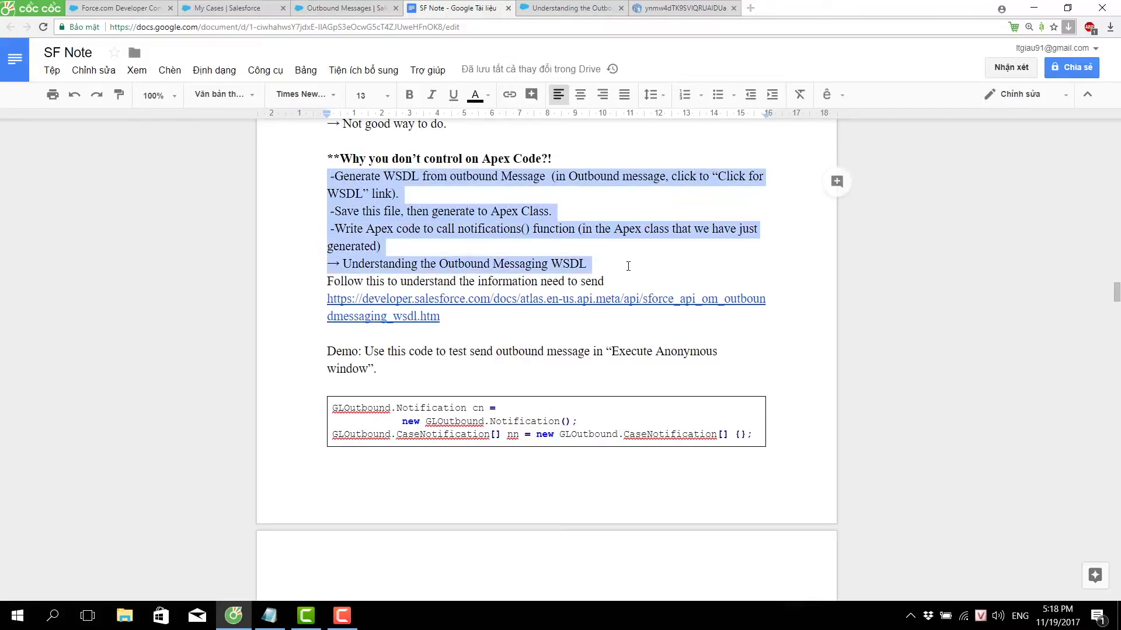
left_click(628, 266)
left_click_drag(322, 174, 415, 193)
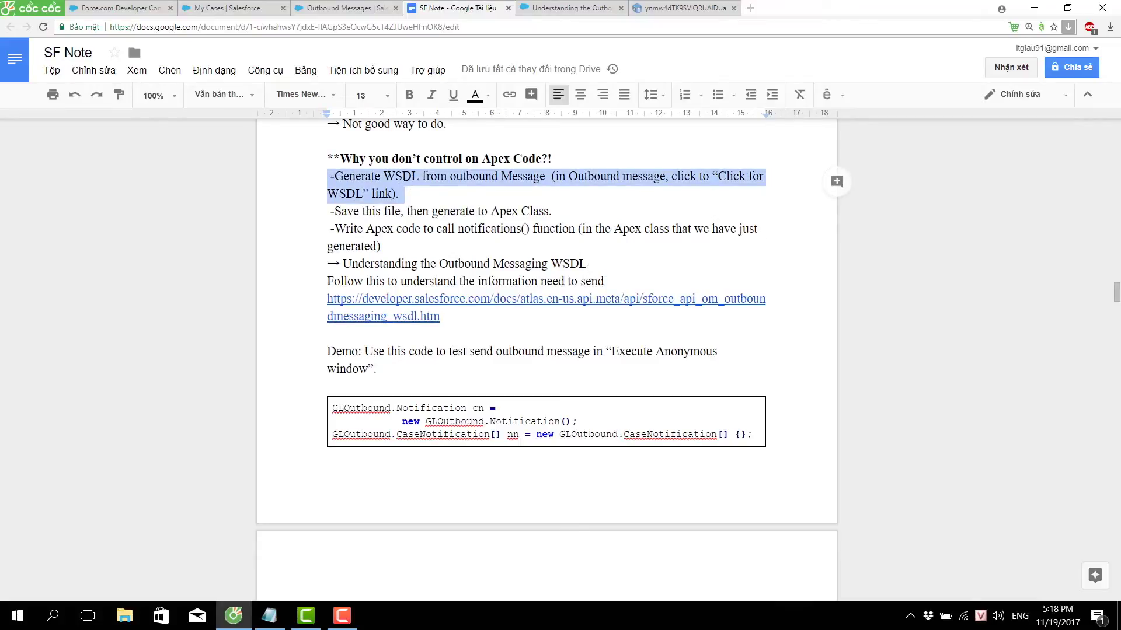
double_click(405, 176)
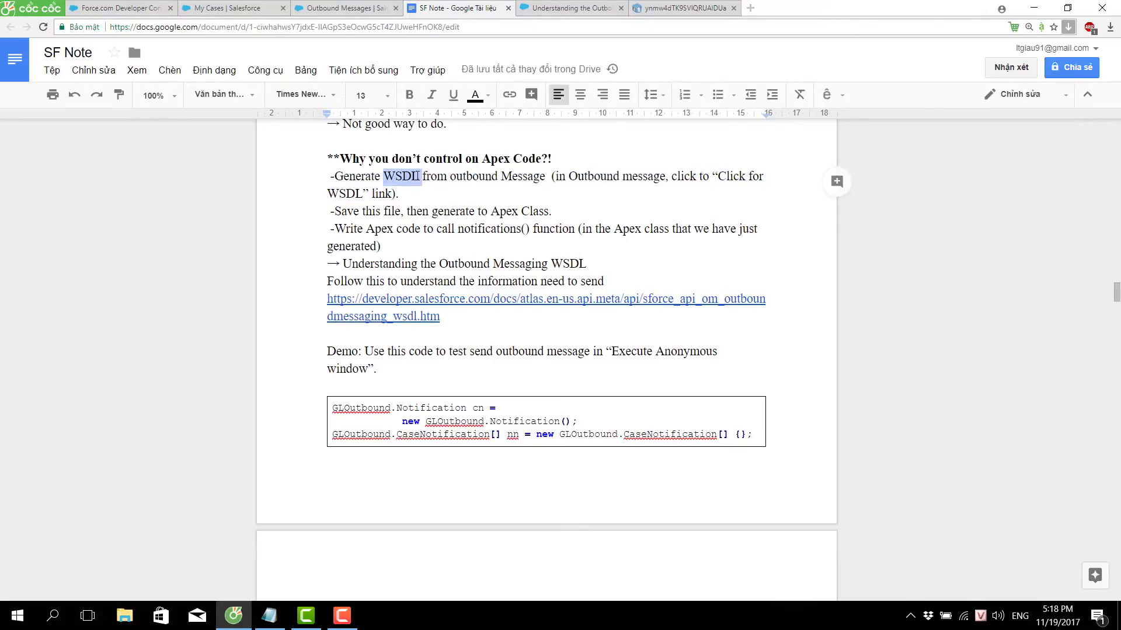
left_click(403, 176)
left_click_drag(429, 177, 521, 179)
left_click_drag(383, 176, 421, 177)
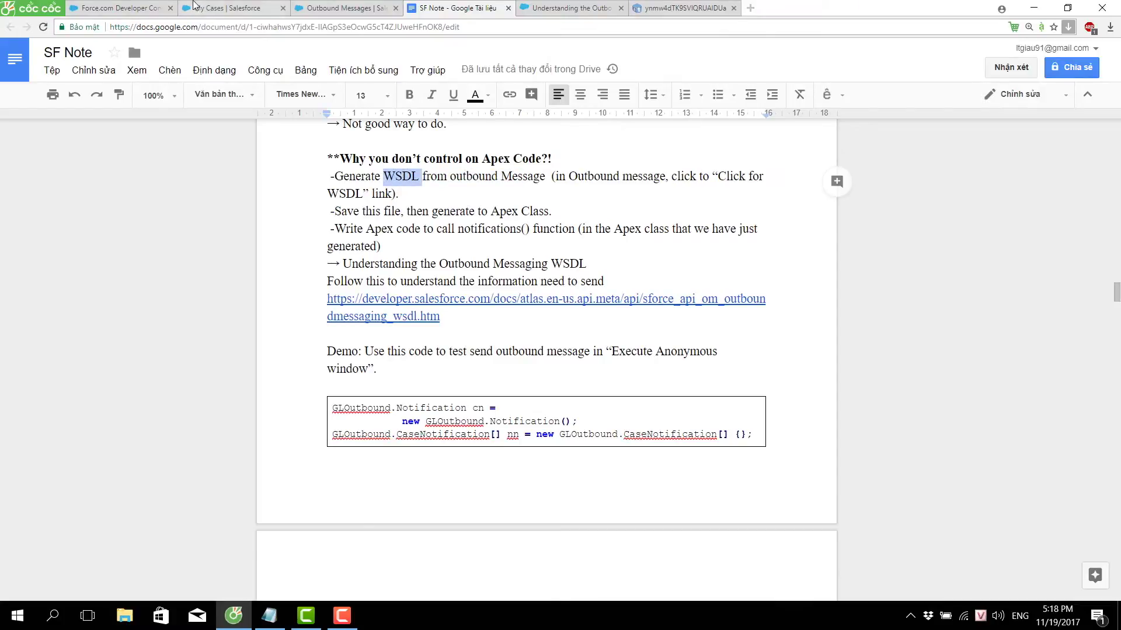
left_click(336, 9)
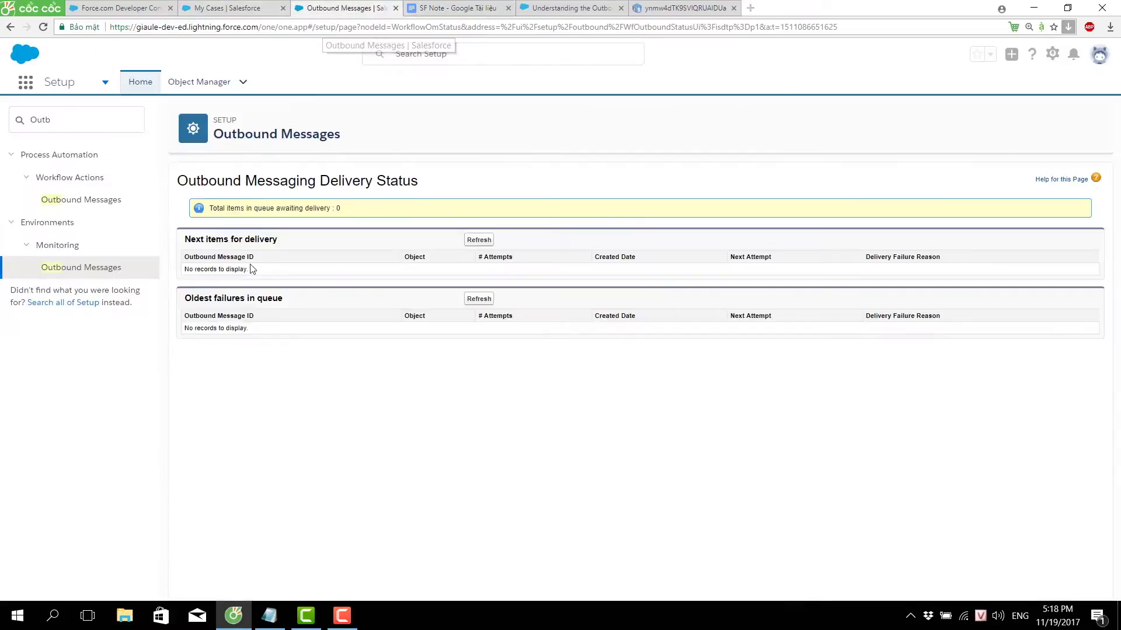
- Open the Send OM test outbound message, check its endpoint URL, and open its WSDL via 'Click for WSDL'
left_click(84, 206)
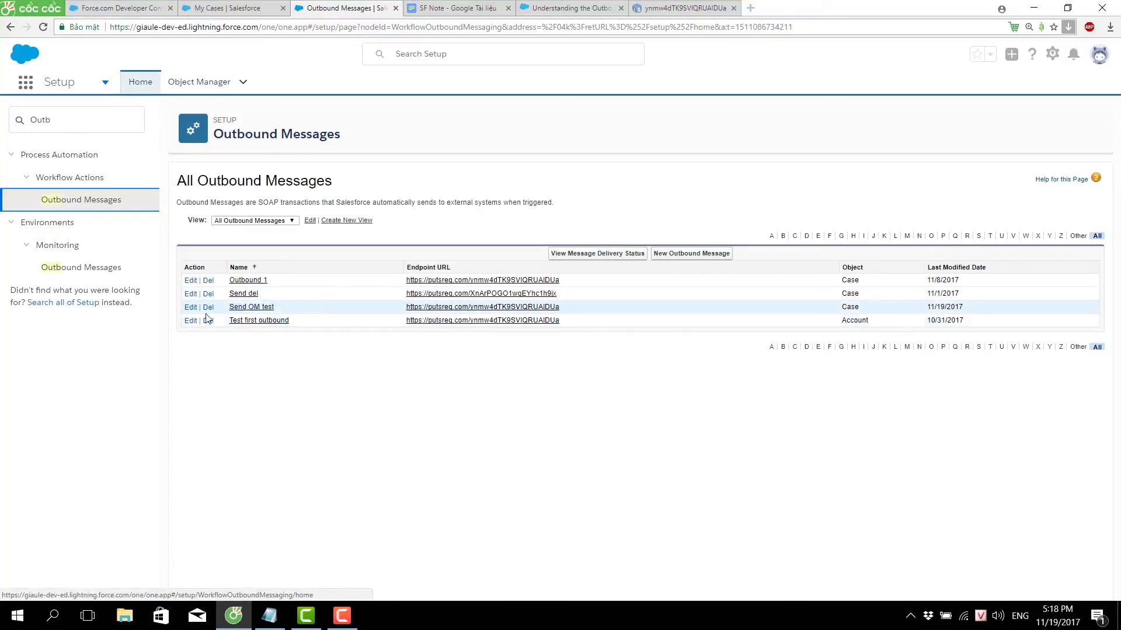
left_click(250, 308)
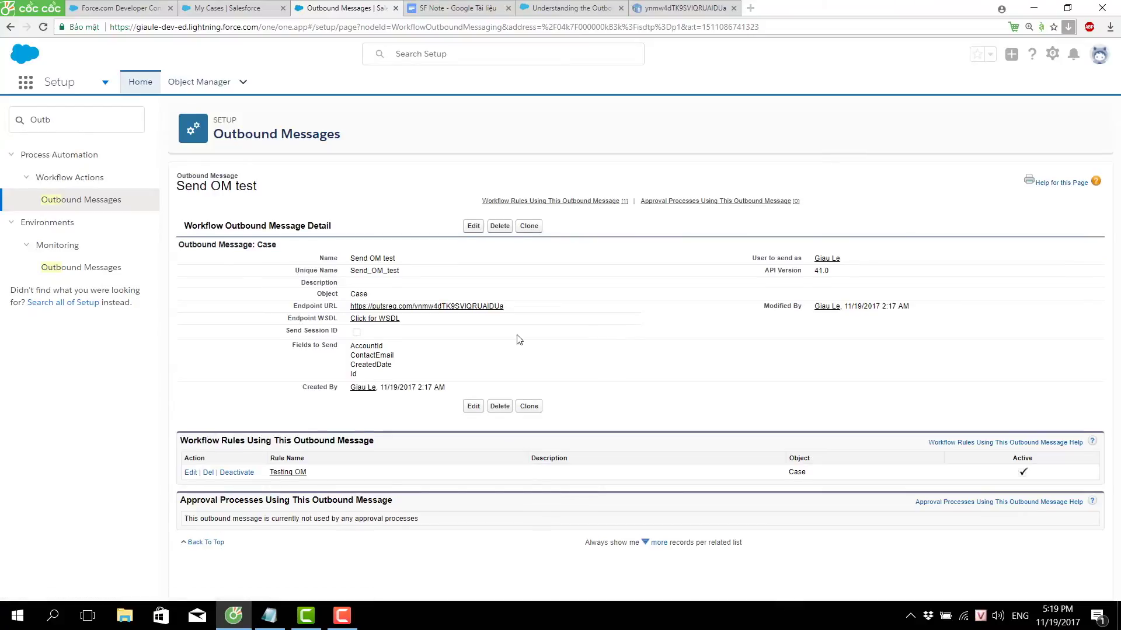
left_click_drag(285, 308, 507, 308)
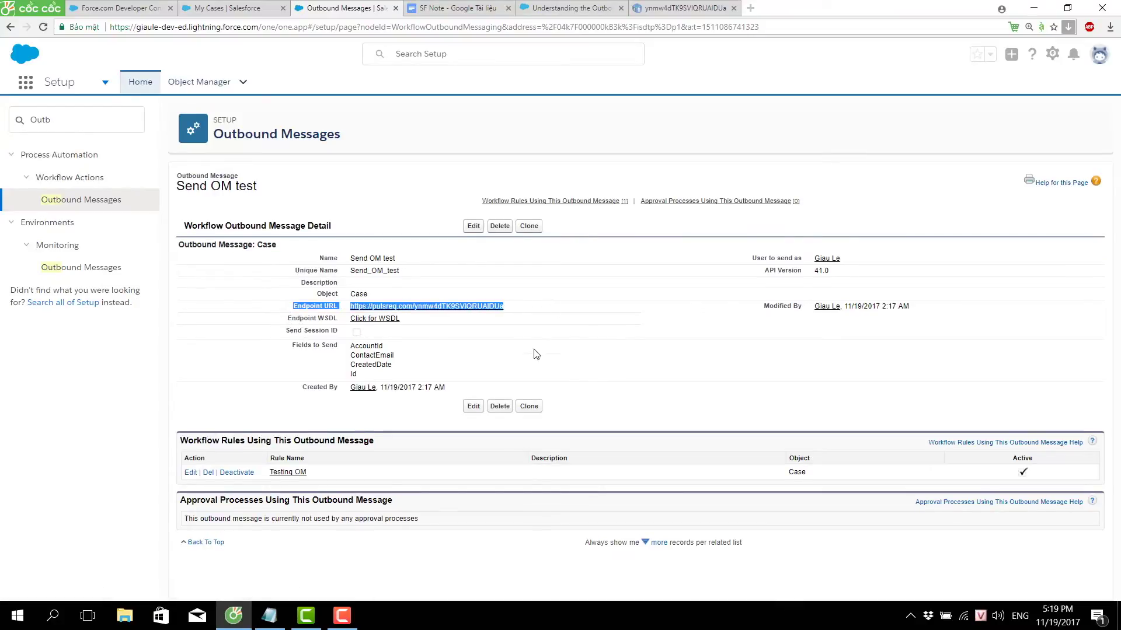
left_click_drag(275, 322, 421, 325)
left_click(461, 327)
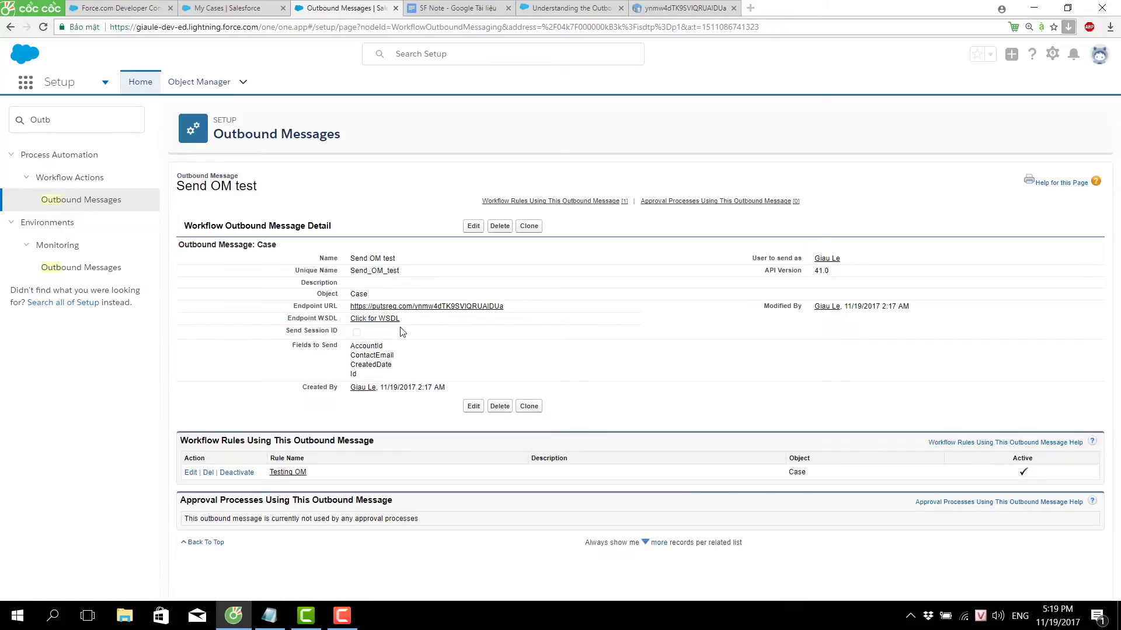
left_click(384, 325)
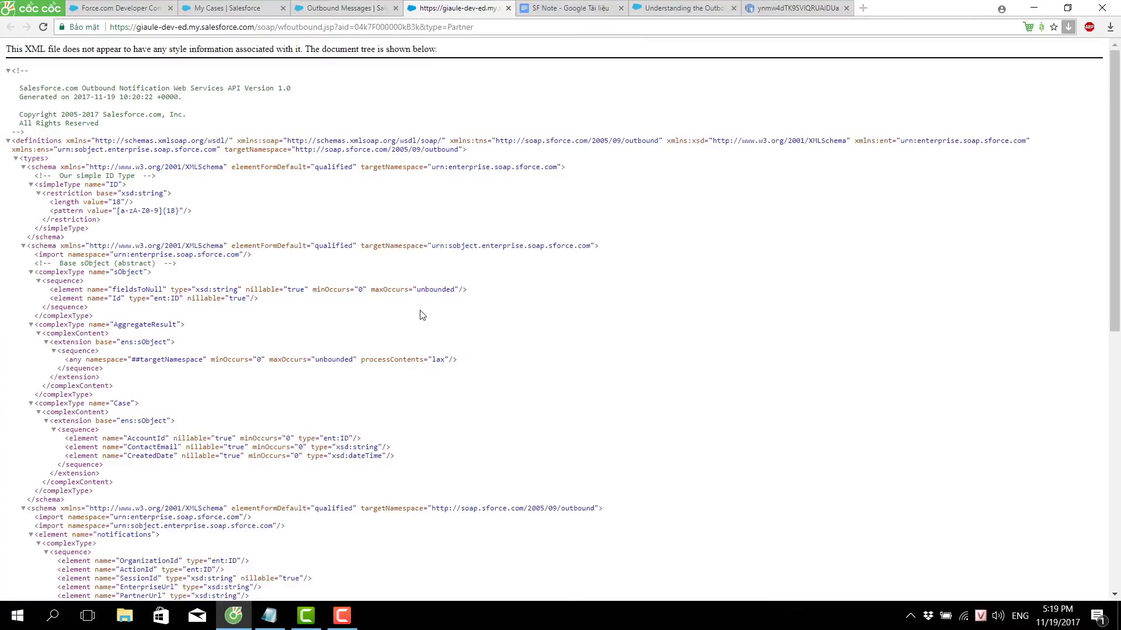
- Look through the WSDL, its documentation, My Cases and Developer Console tabs, ending on the WSDL XML
scroll(422, 315, "down", 9)
scroll(426, 323, "up", 15)
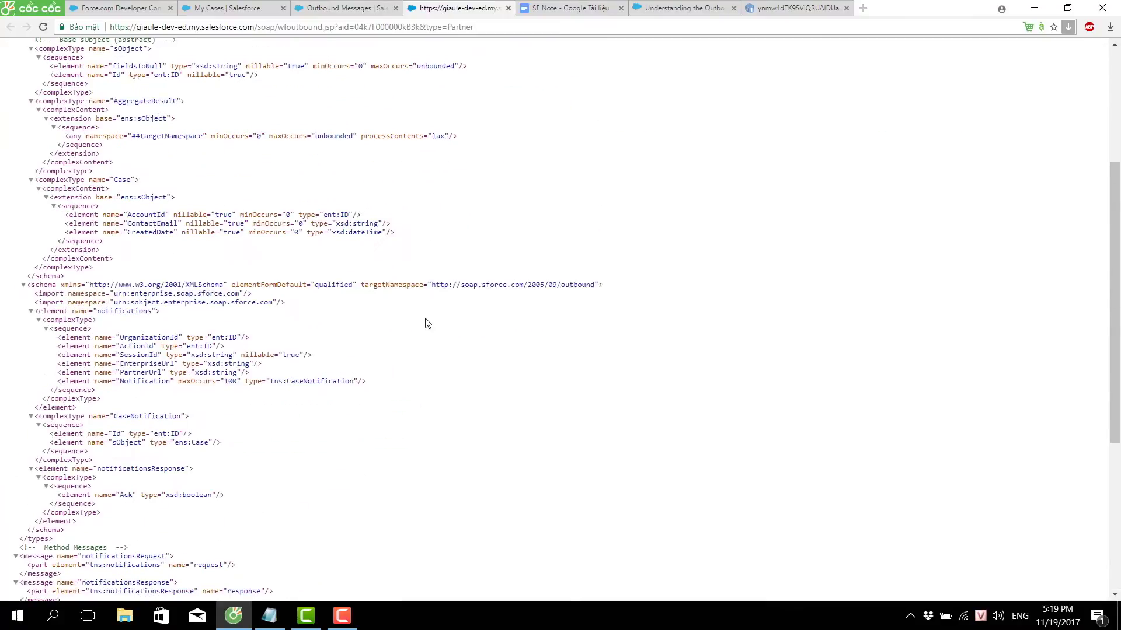
left_click(696, 11)
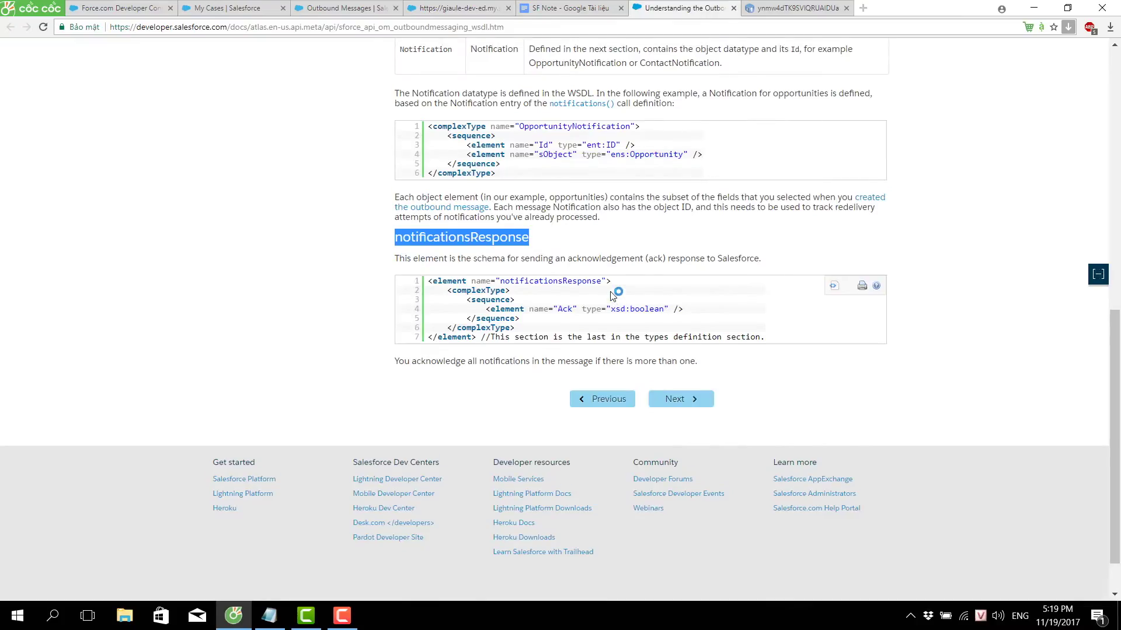
scroll(616, 295, "up", 10)
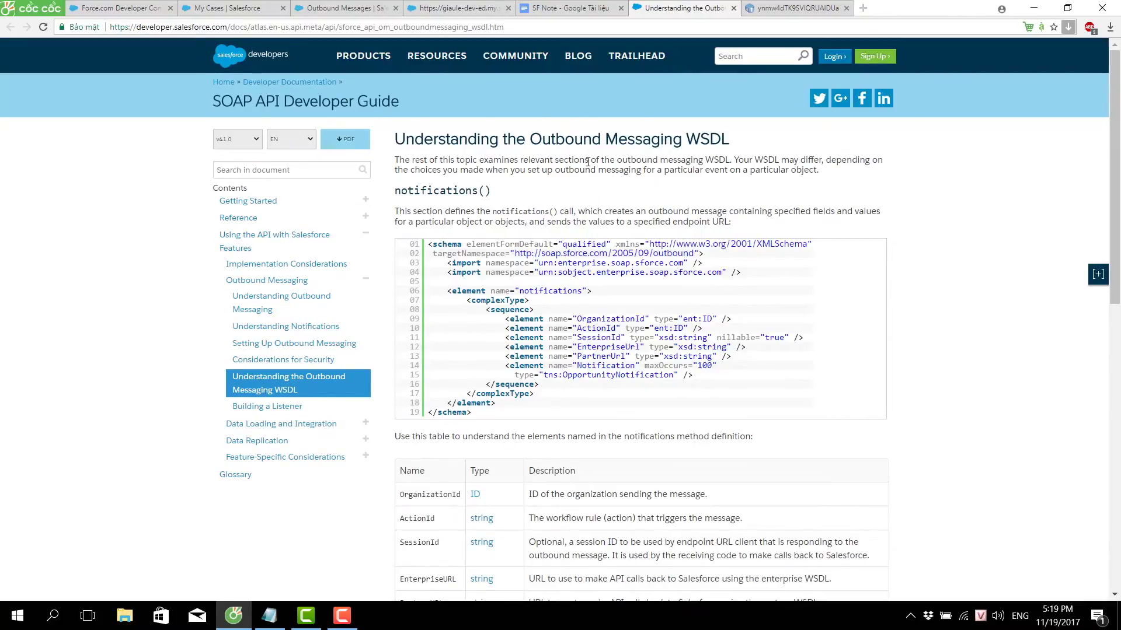
left_click(225, 8)
left_click(96, 8)
left_click(340, 7)
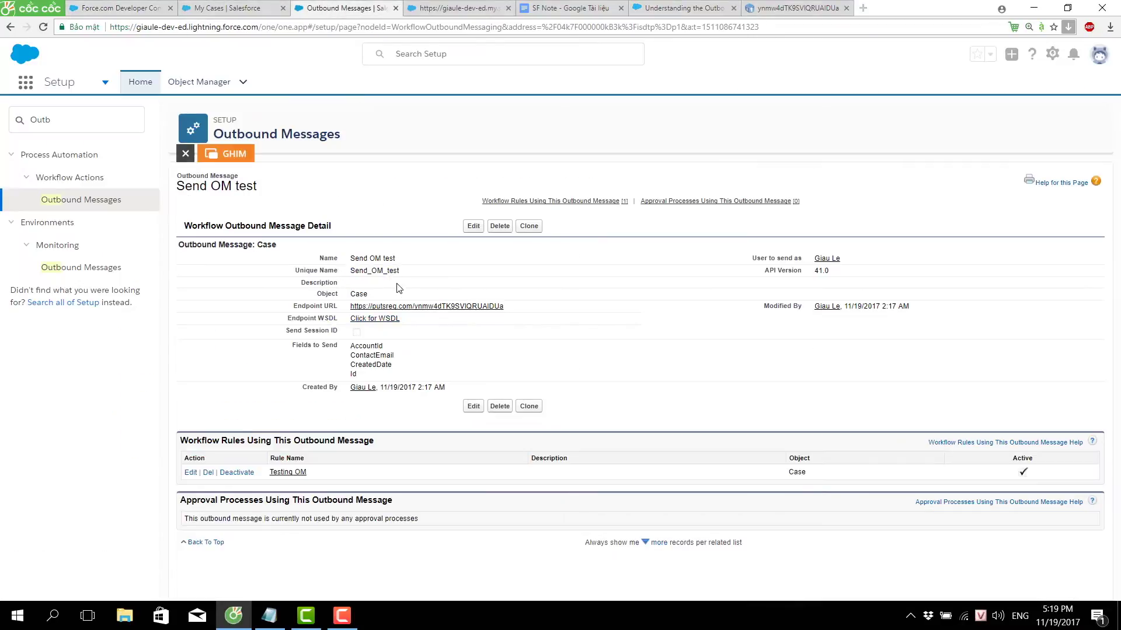
left_click(440, 7)
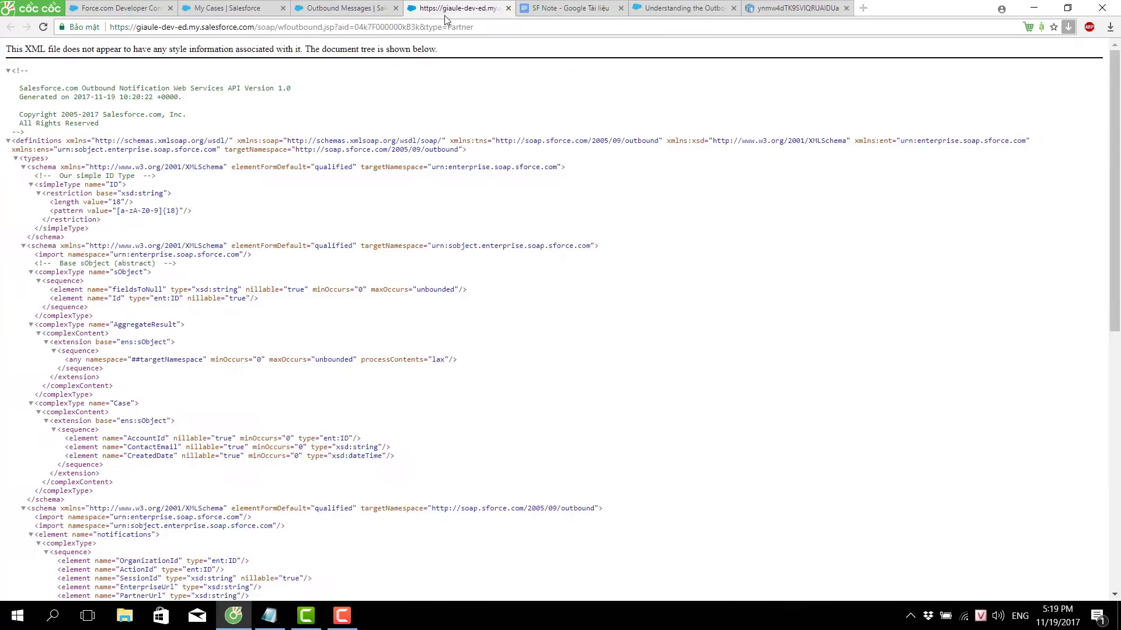
- Find 'notification' in the WSDL and inspect the elements of the notifications call
key("ctrl+f")
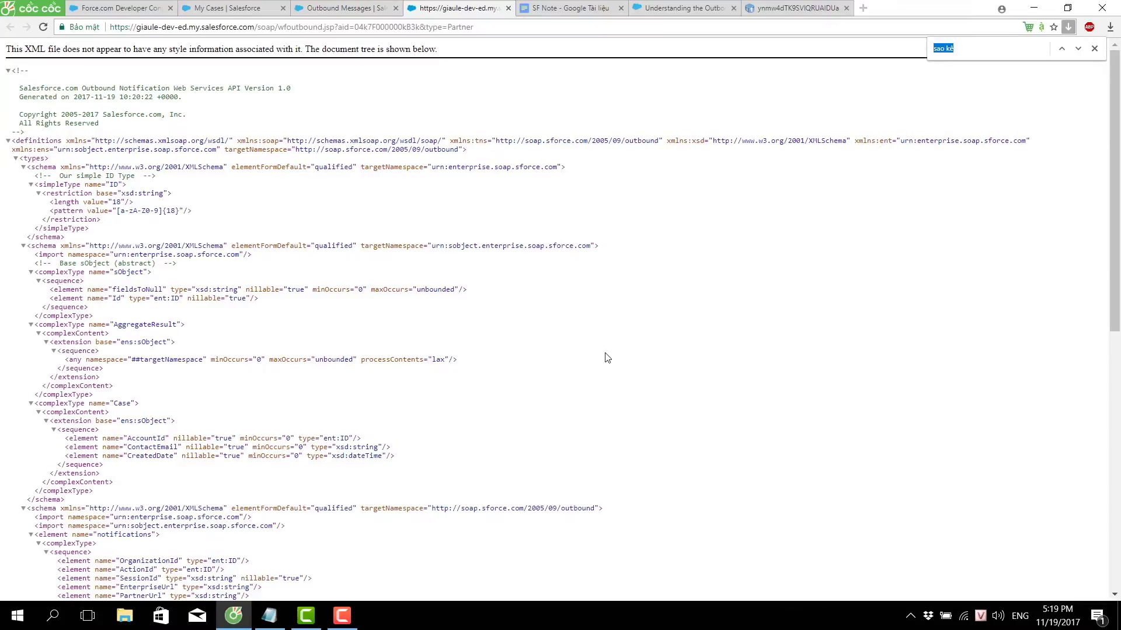
type("no")
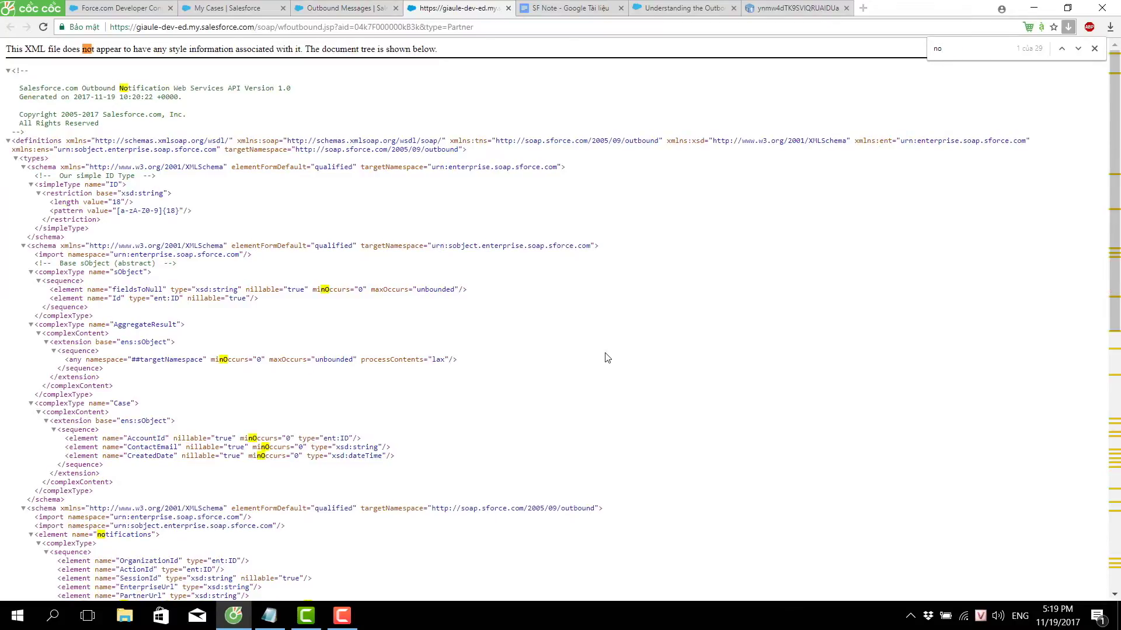
type("tifica")
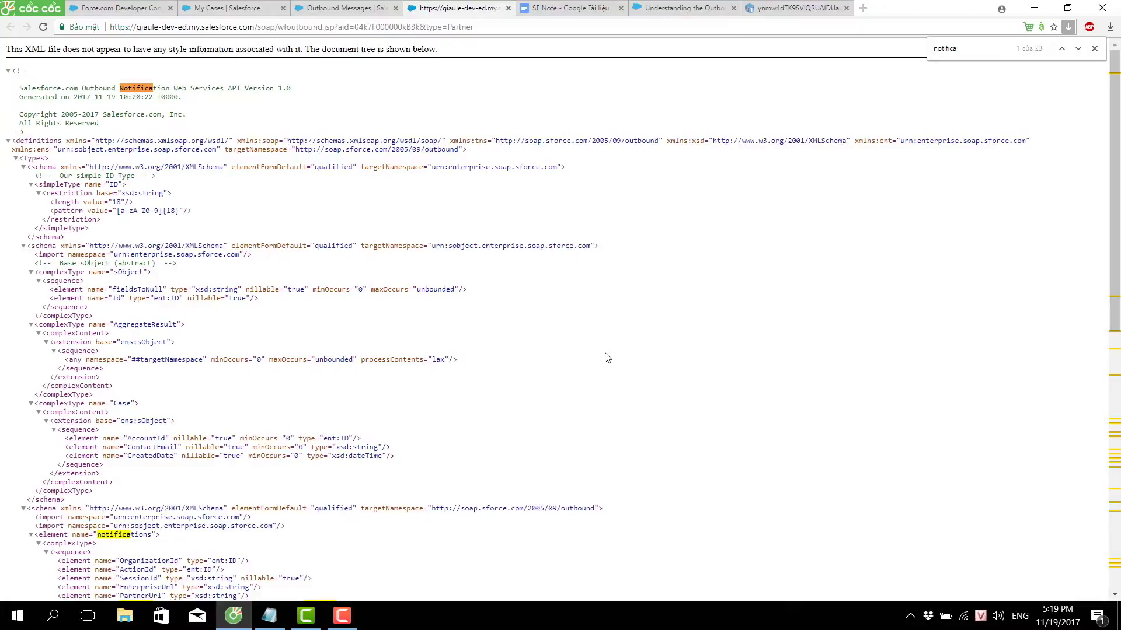
type("tion")
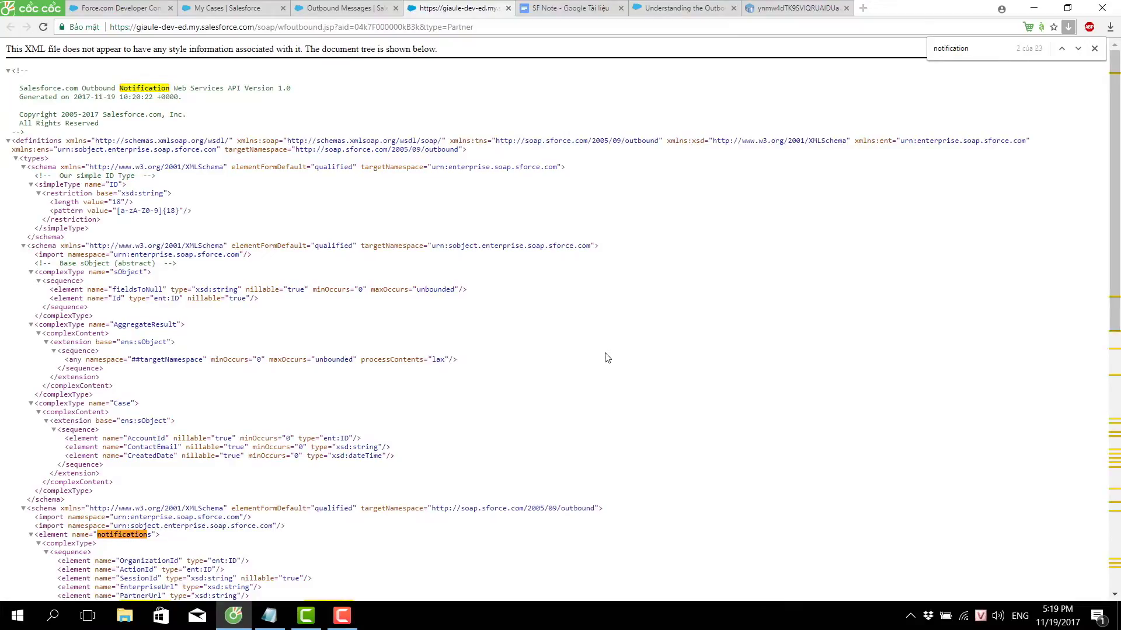
scroll(607, 358, "down", 4)
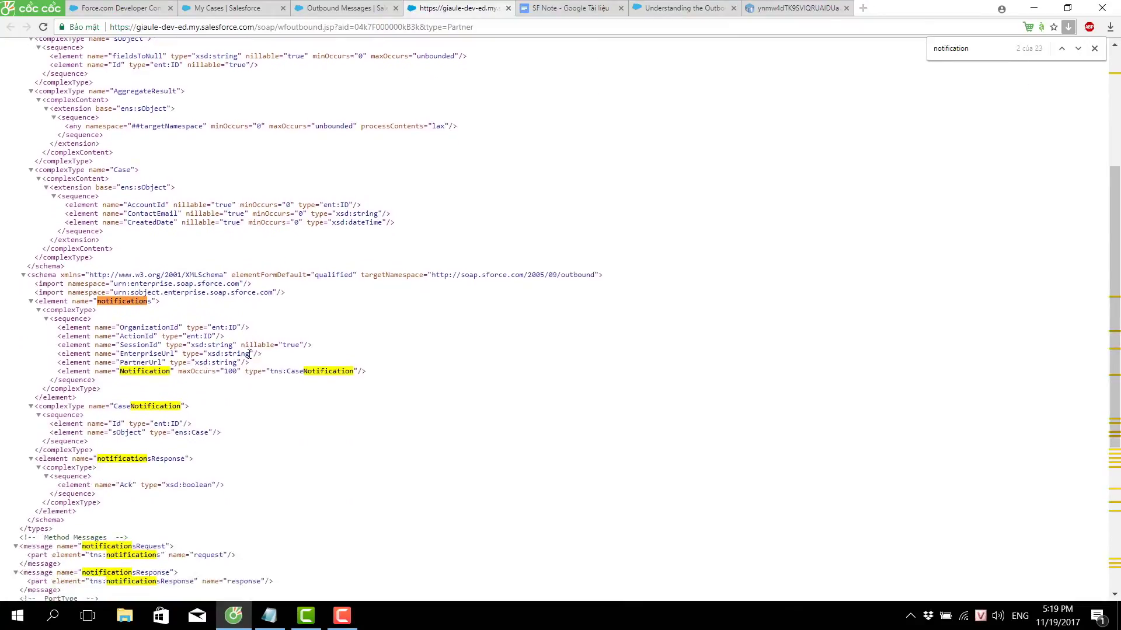
double_click(117, 303)
left_click_drag(112, 326, 266, 373)
left_click(239, 404)
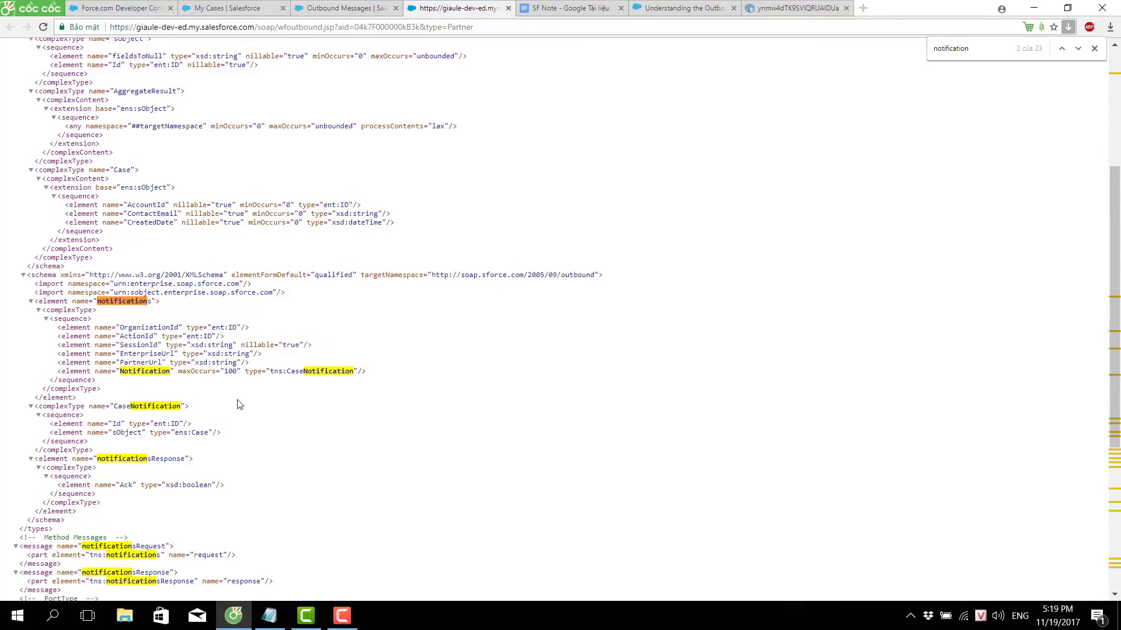
- Pick out the tns:CaseNotification type and its Id and sObject fields, then return to the SF Note
double_click(312, 372)
left_click(334, 370)
double_click(330, 371)
left_click(325, 373)
triple_click(325, 373)
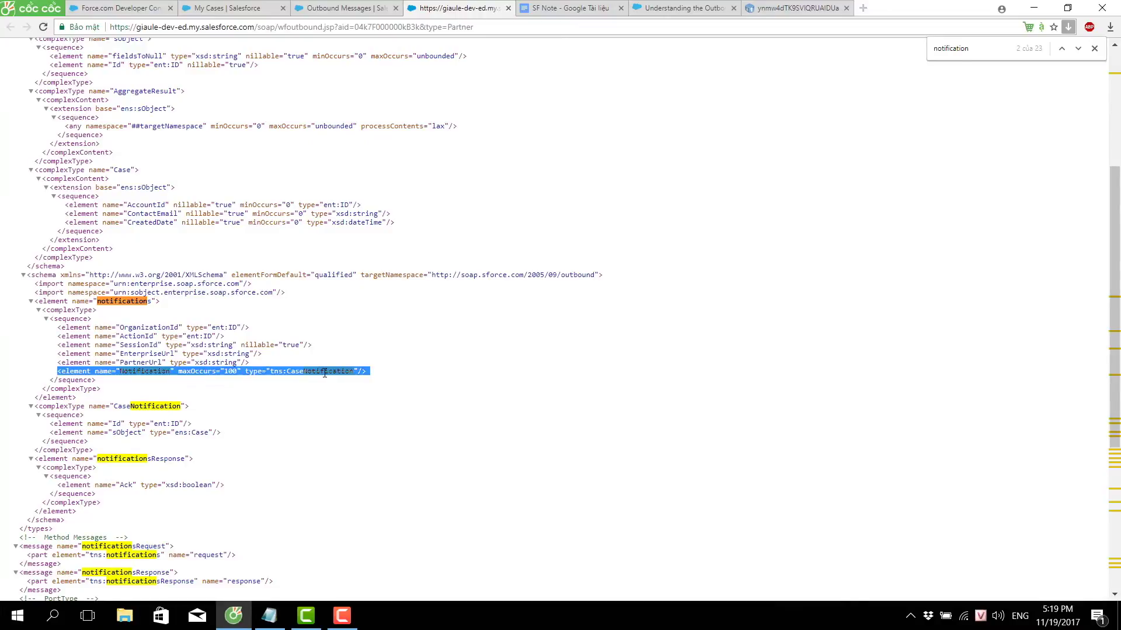
left_click_drag(52, 418, 216, 433)
scroll(199, 500, "down", 4)
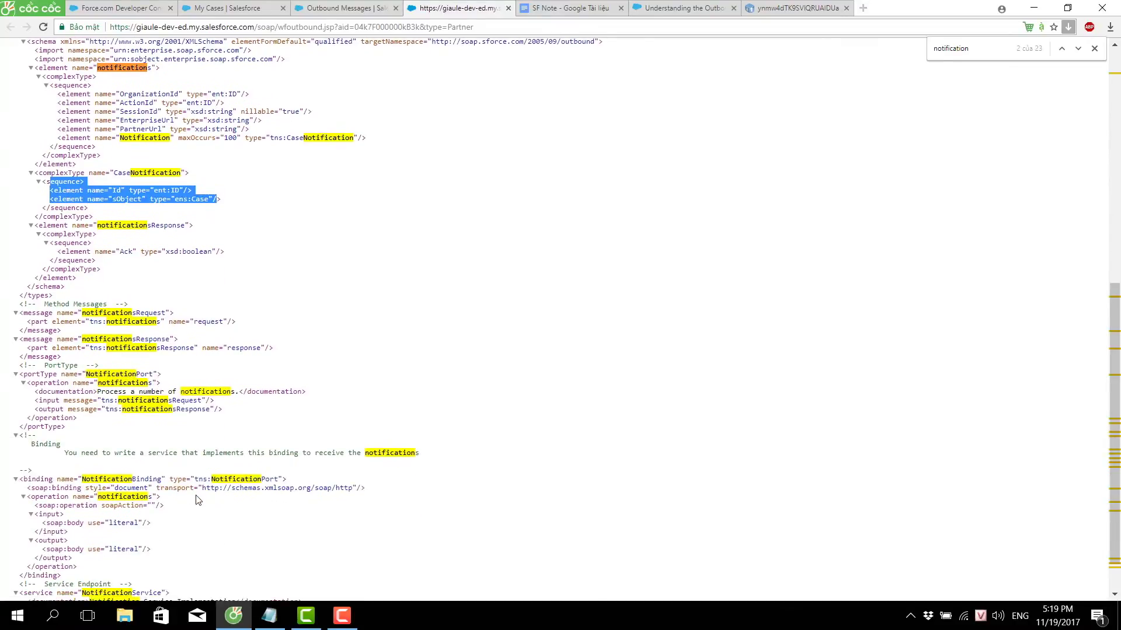
scroll(198, 500, "up", 3)
left_click(399, 335)
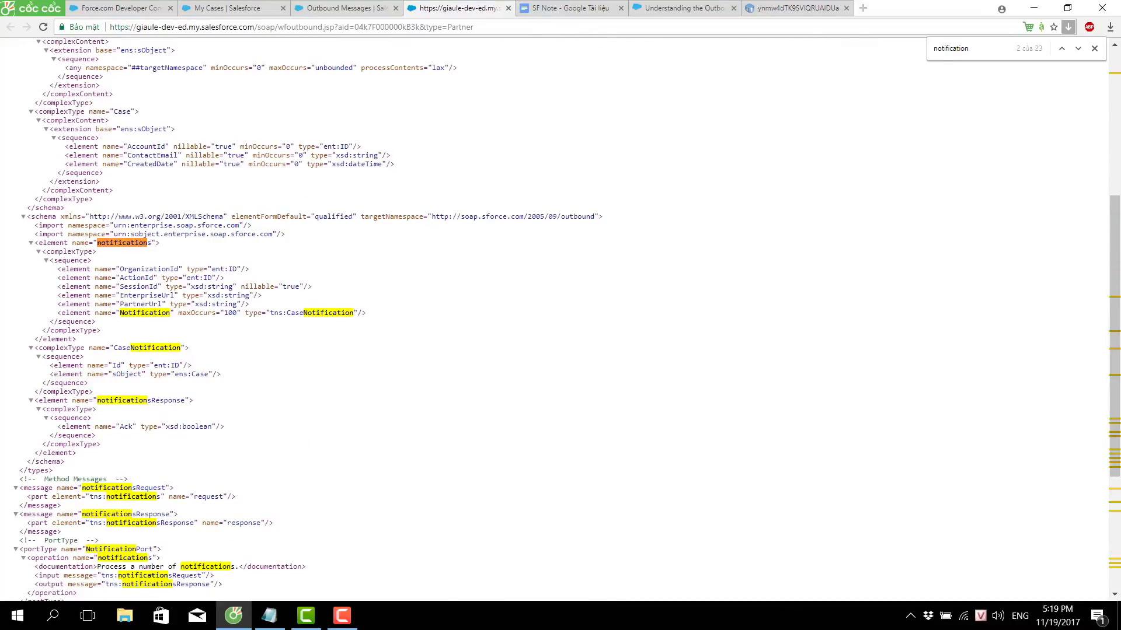
left_click(535, 13)
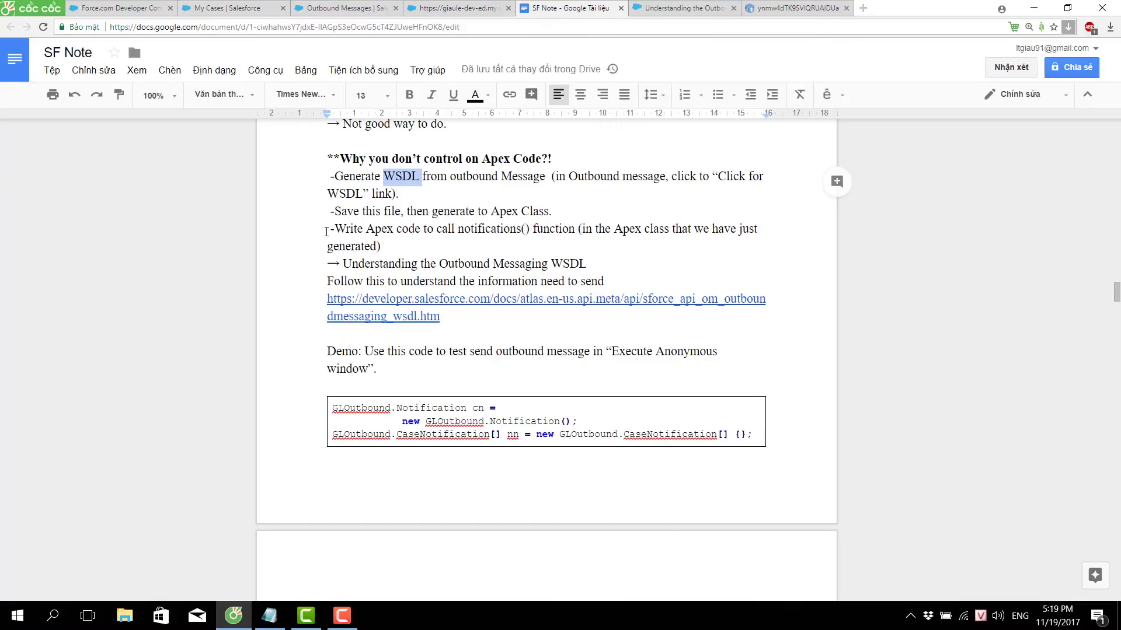
- Save the outbound message WSDL to the Desktop as wfoutboundTest.xml (XML Document)
left_click_drag(327, 212, 559, 212)
left_click(586, 228)
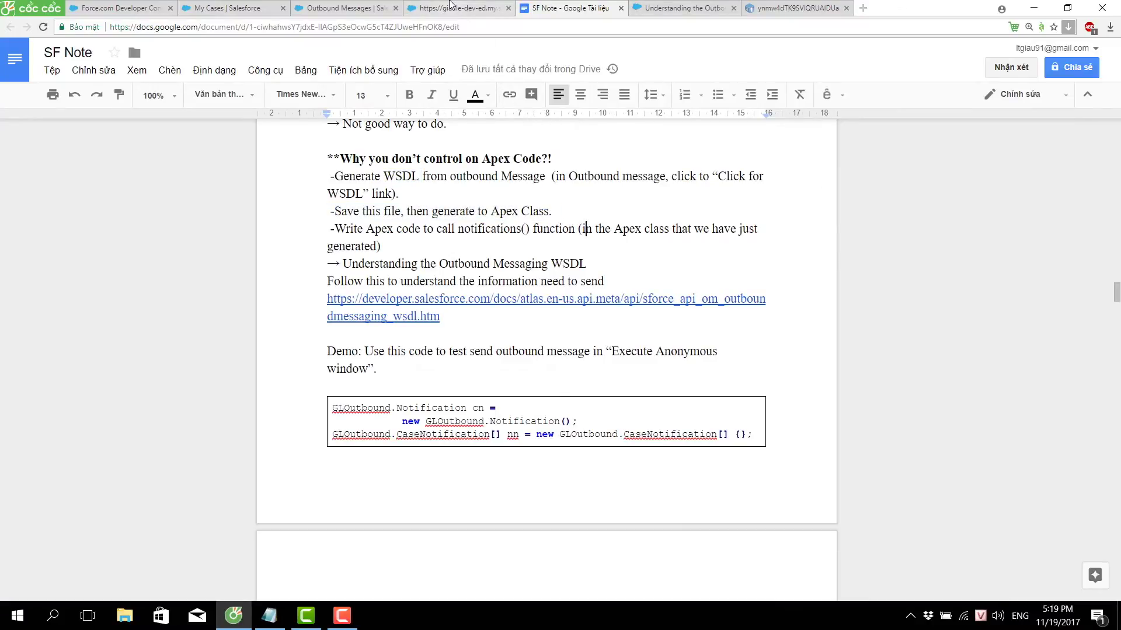
left_click(454, 8)
key("ctrl+s")
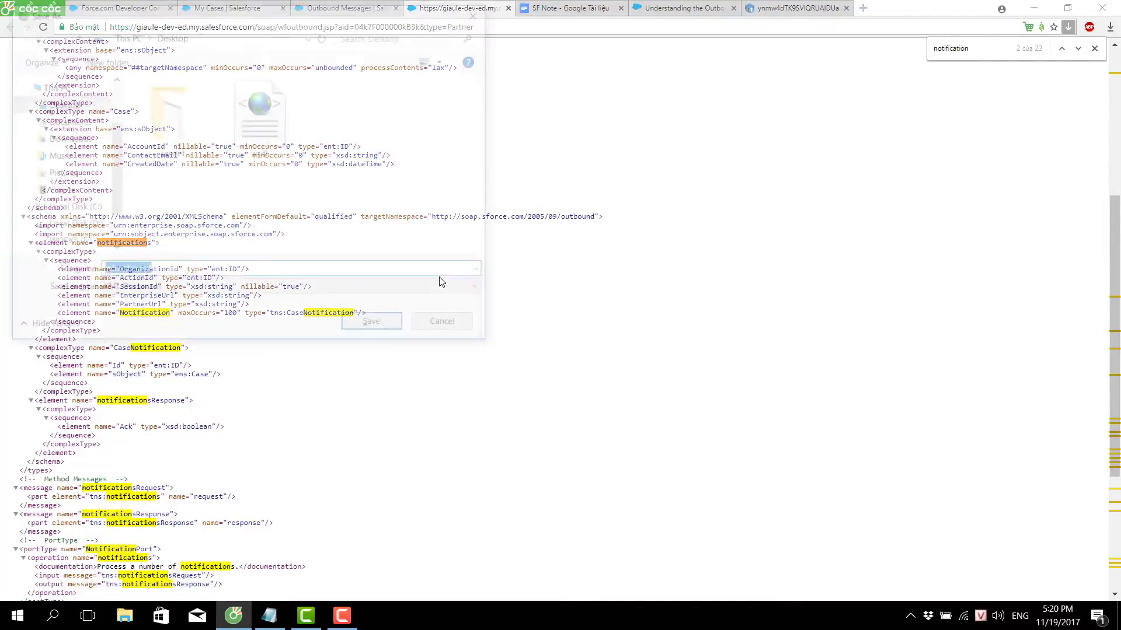
left_click(199, 274)
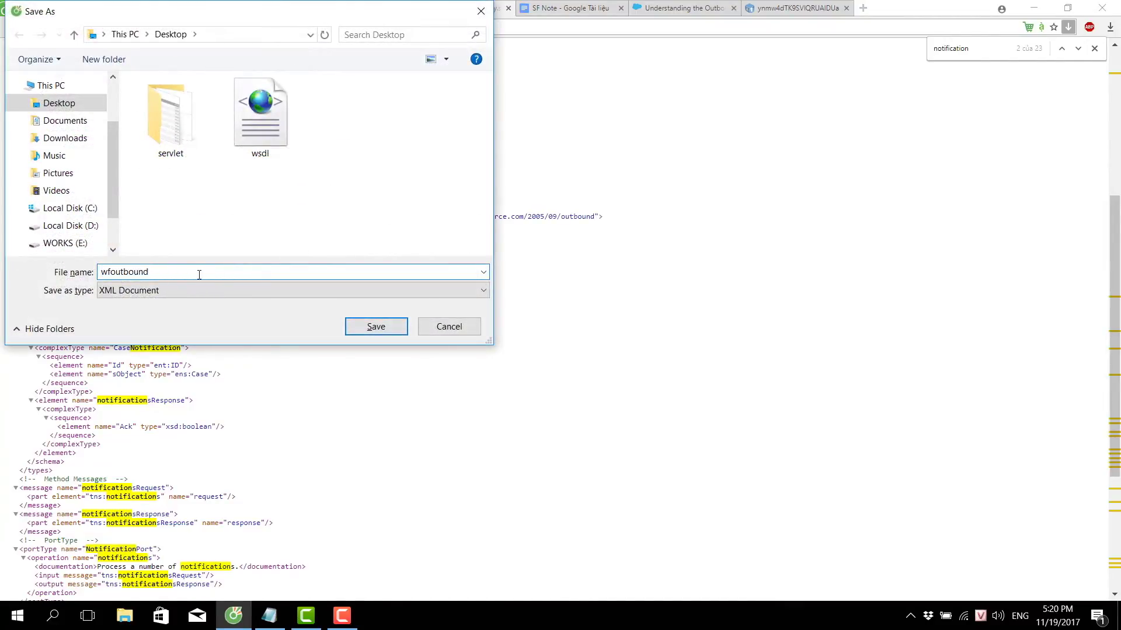
type("Test")
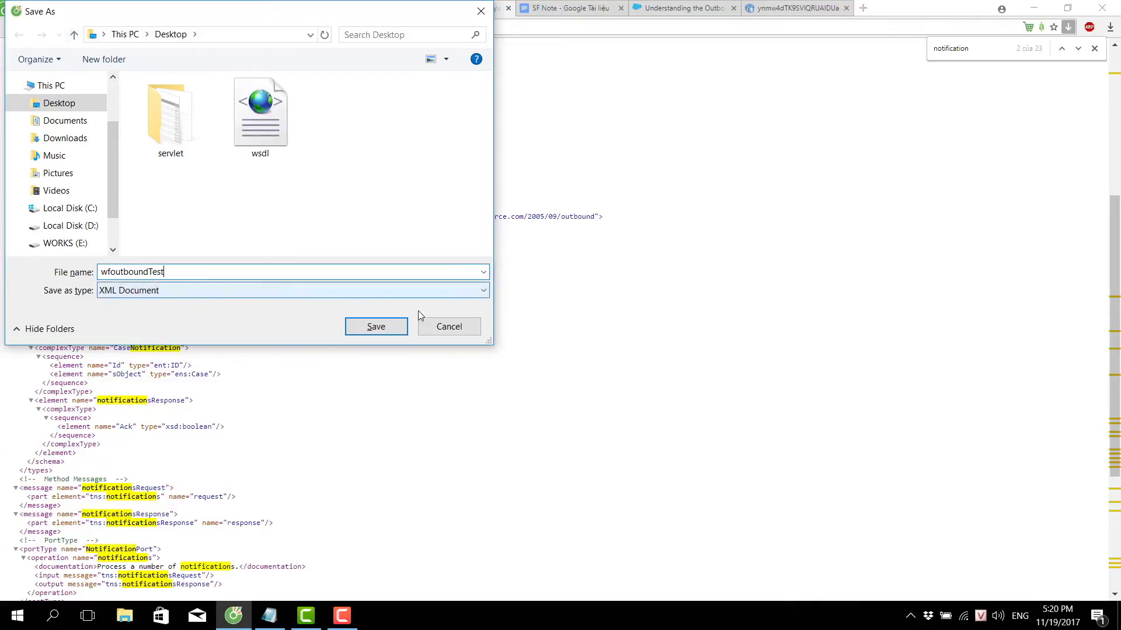
left_click(368, 327)
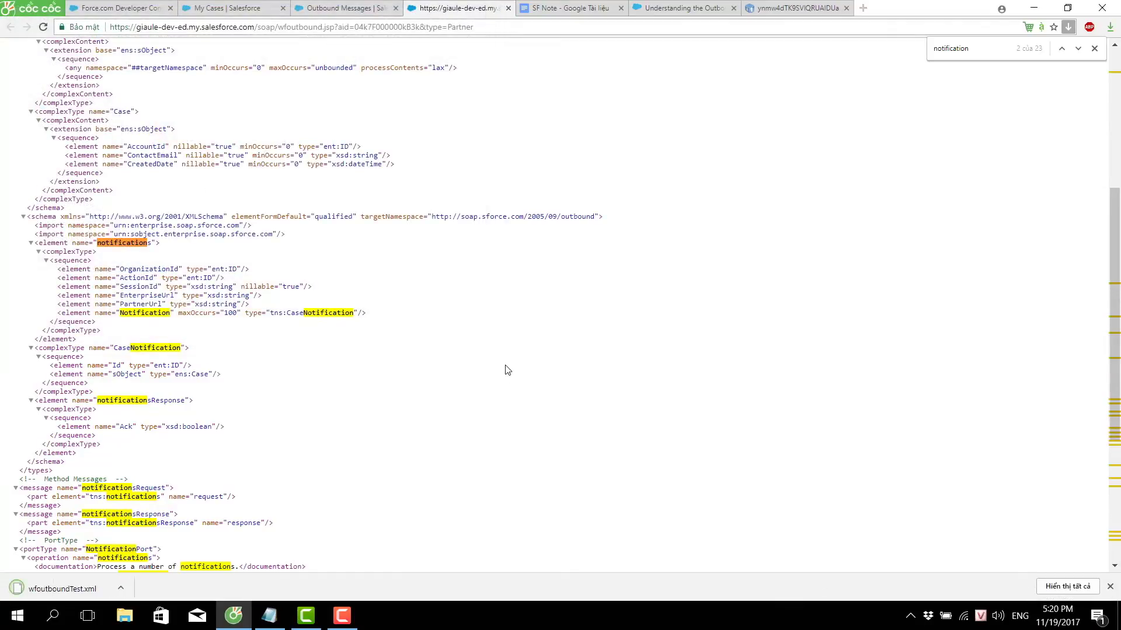
left_click(212, 8)
- Search Setup for 'Ape' and open the Apex Classes page
left_click(117, 8)
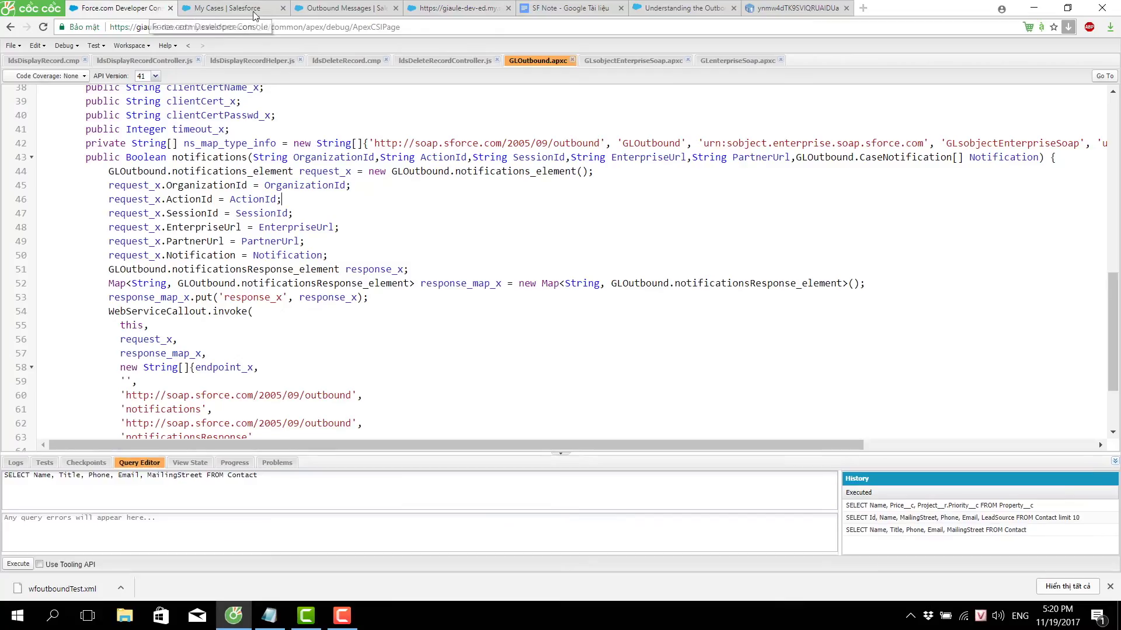
left_click(350, 8)
left_click(80, 119)
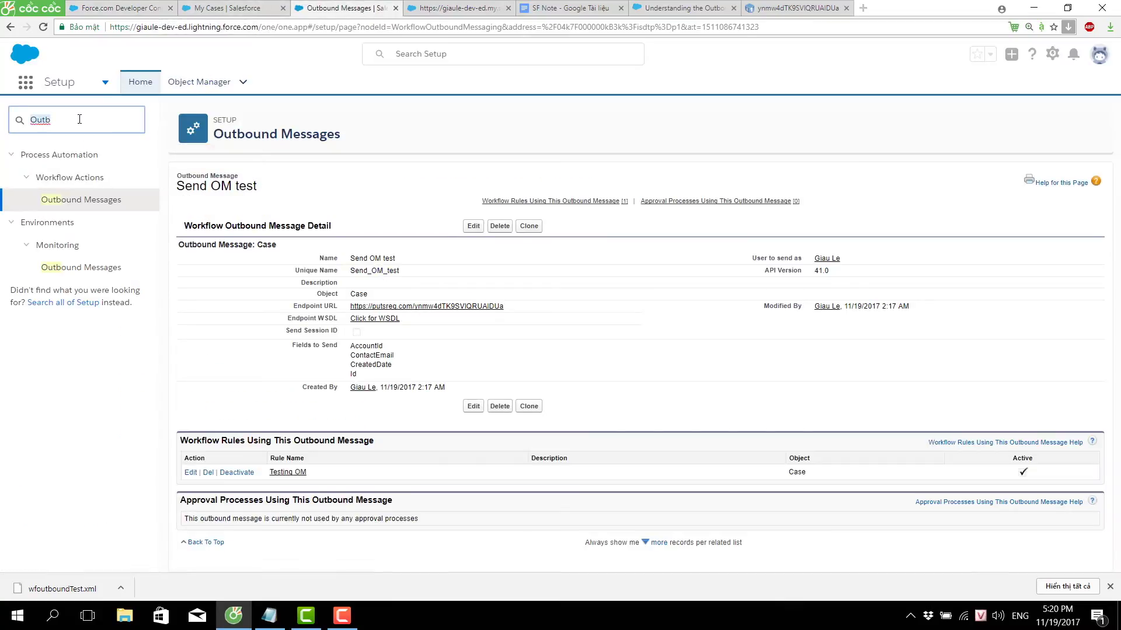
key("ctrl+a")
type("Ape")
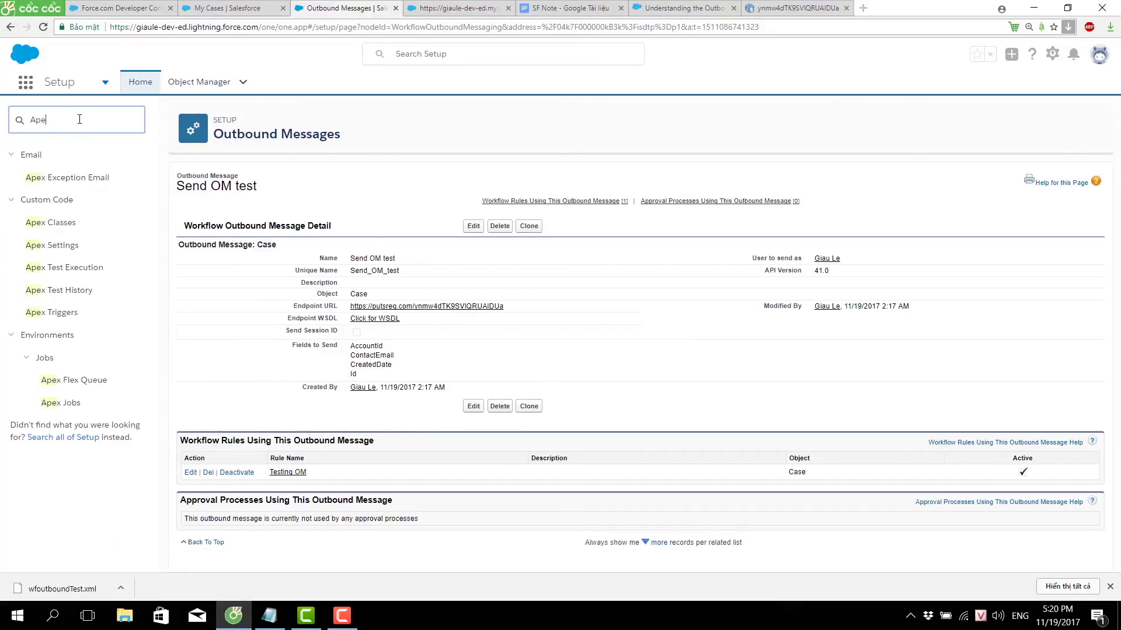
left_click(61, 227)
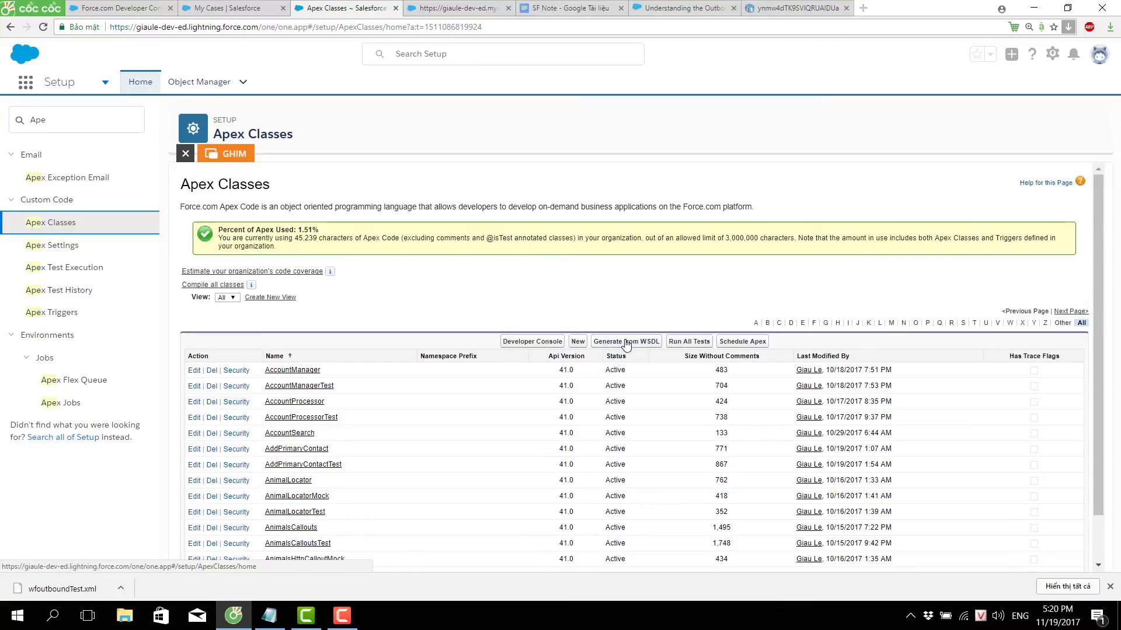
- Generate from WSDL using wfoutboundTest.xml, parse it, and review the three proposed Apex class names
left_click(630, 342)
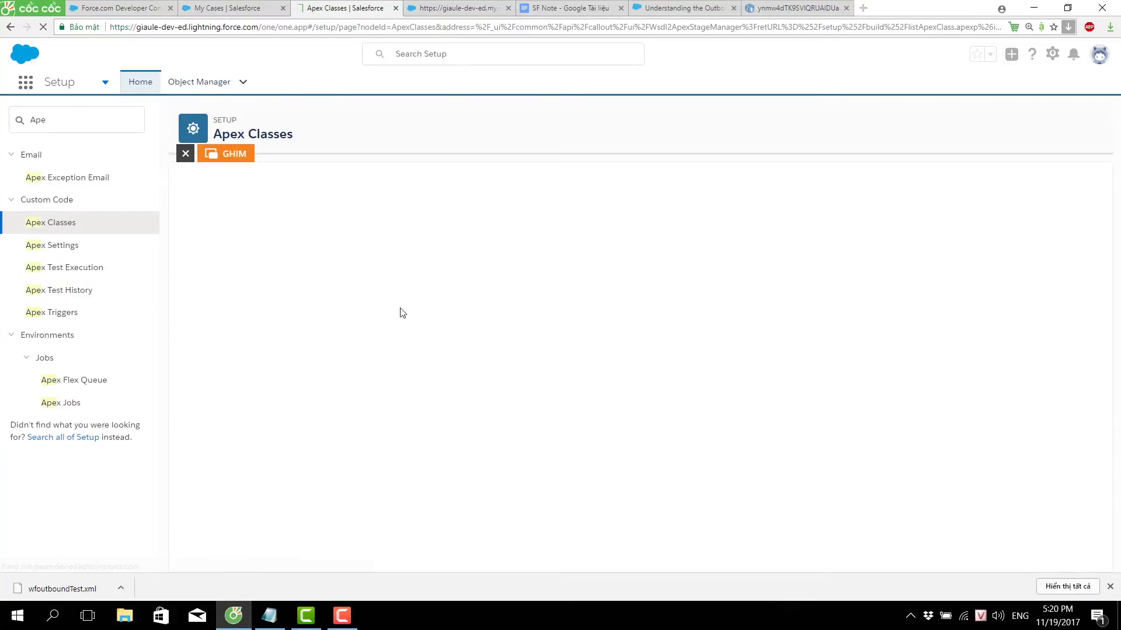
left_click(207, 280)
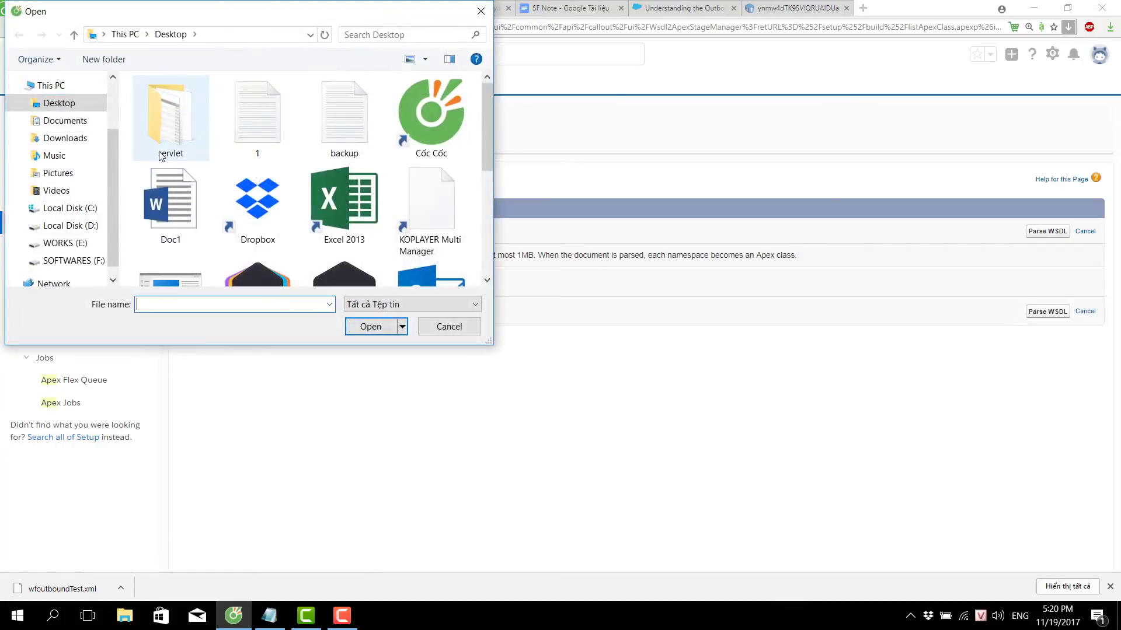
left_click_drag(482, 148, 480, 263)
double_click(346, 196)
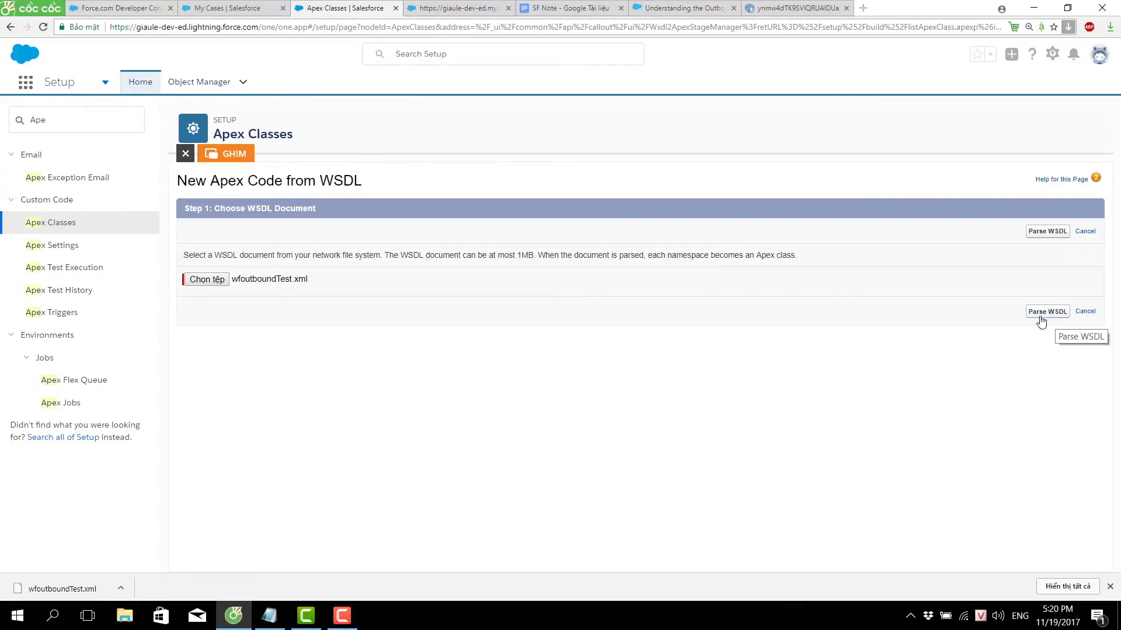
left_click(1048, 313)
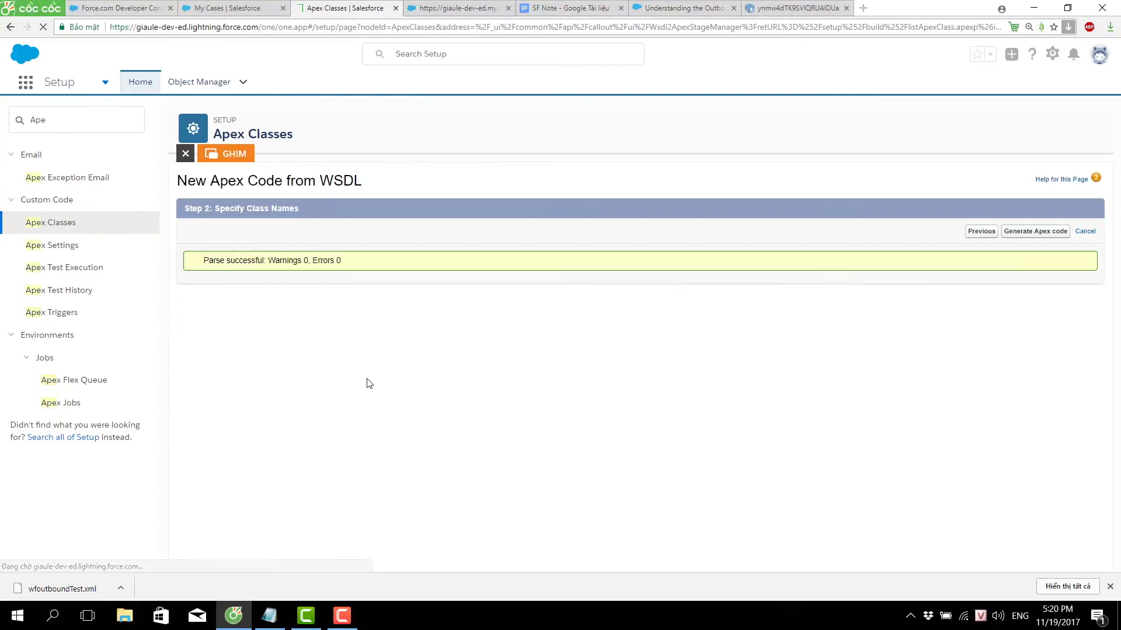
left_click_drag(342, 363, 350, 330)
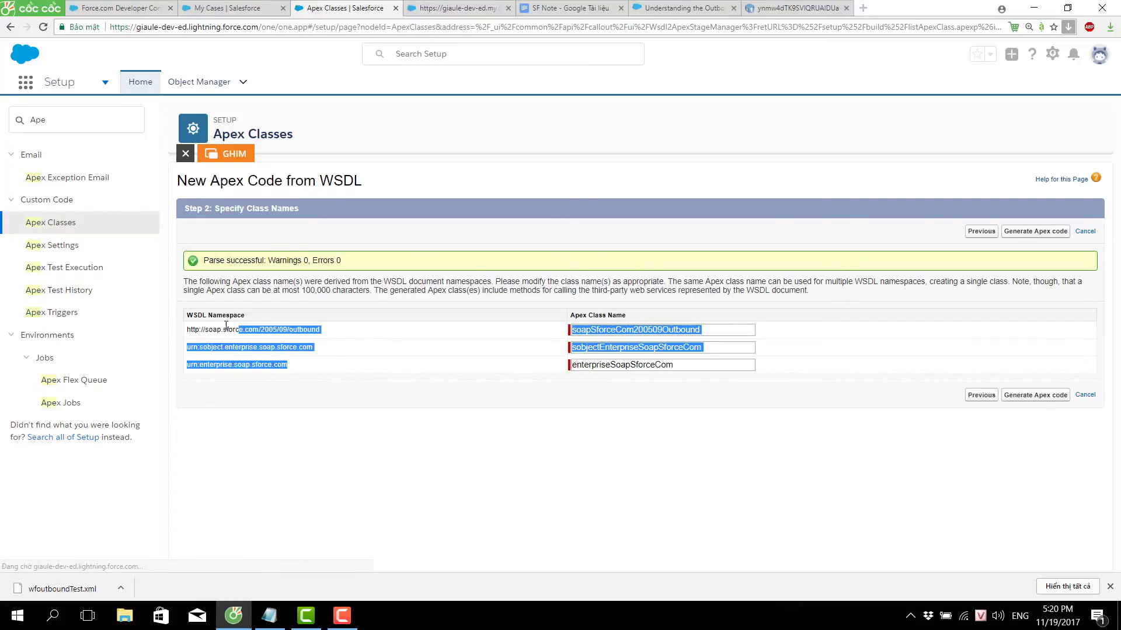
left_click(784, 358)
left_click_drag(725, 330, 555, 342)
left_click_drag(729, 347, 575, 350)
left_click_drag(704, 365, 503, 379)
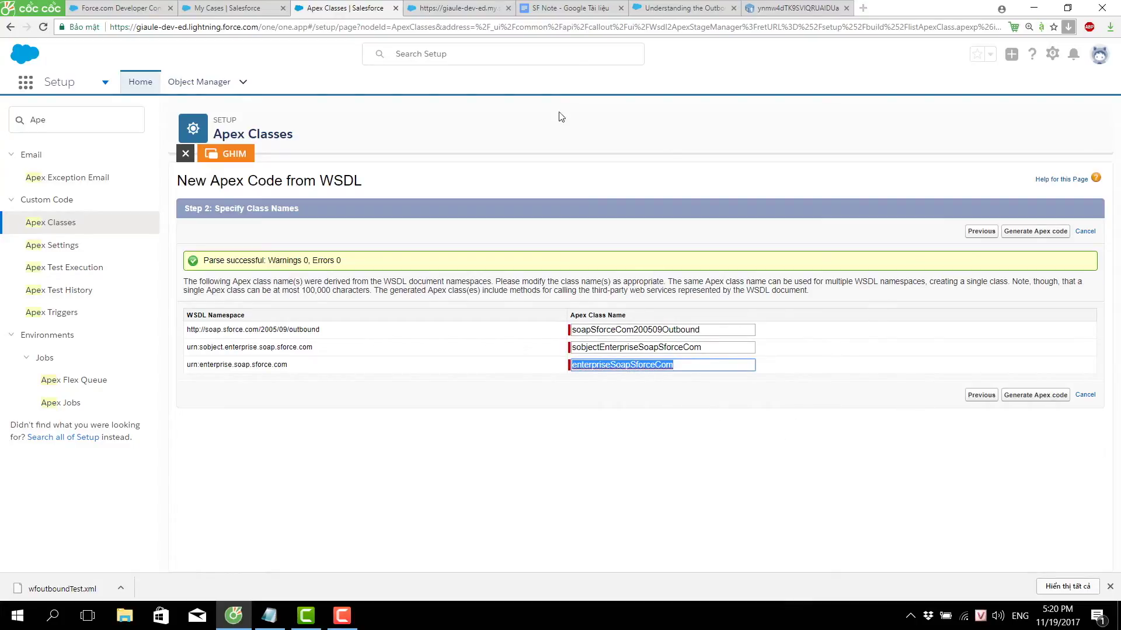
left_click(144, 6)
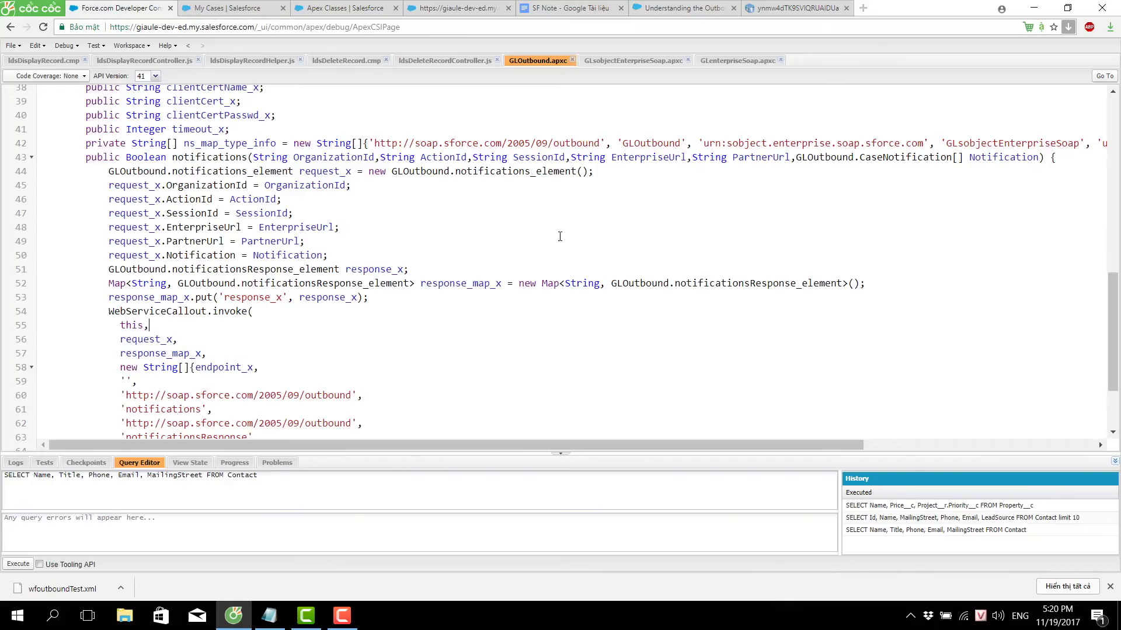
- Compare the generated GLsobjectEnterpriseSoap, GLenterpriseSoap and GLOutbound class tabs in the Developer Console
left_click(614, 62)
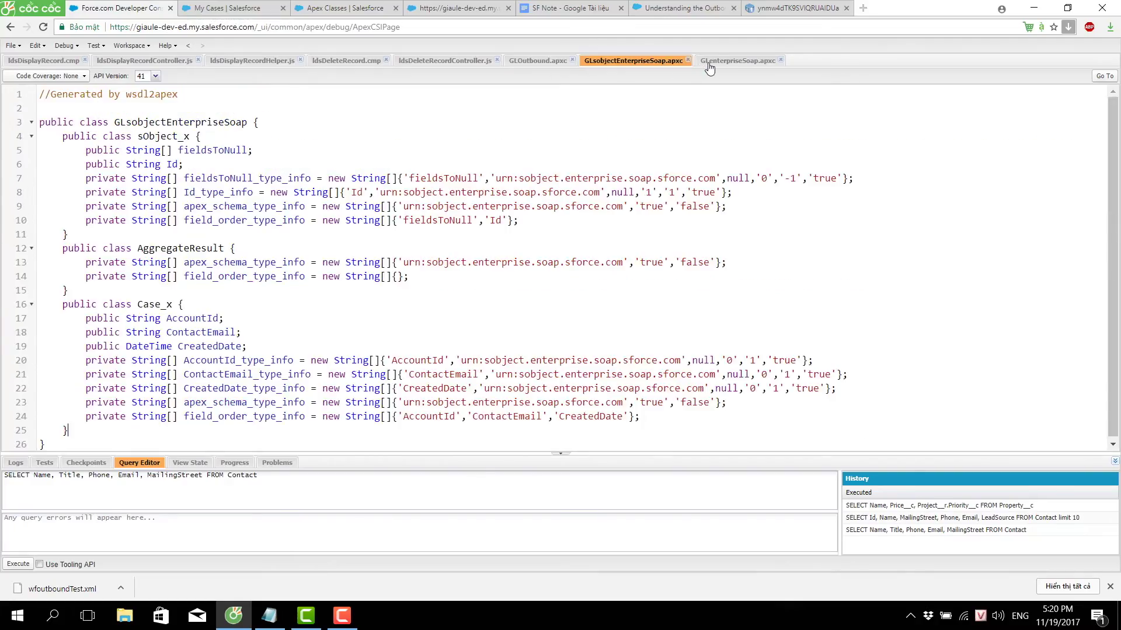
left_click(710, 62)
left_click(540, 63)
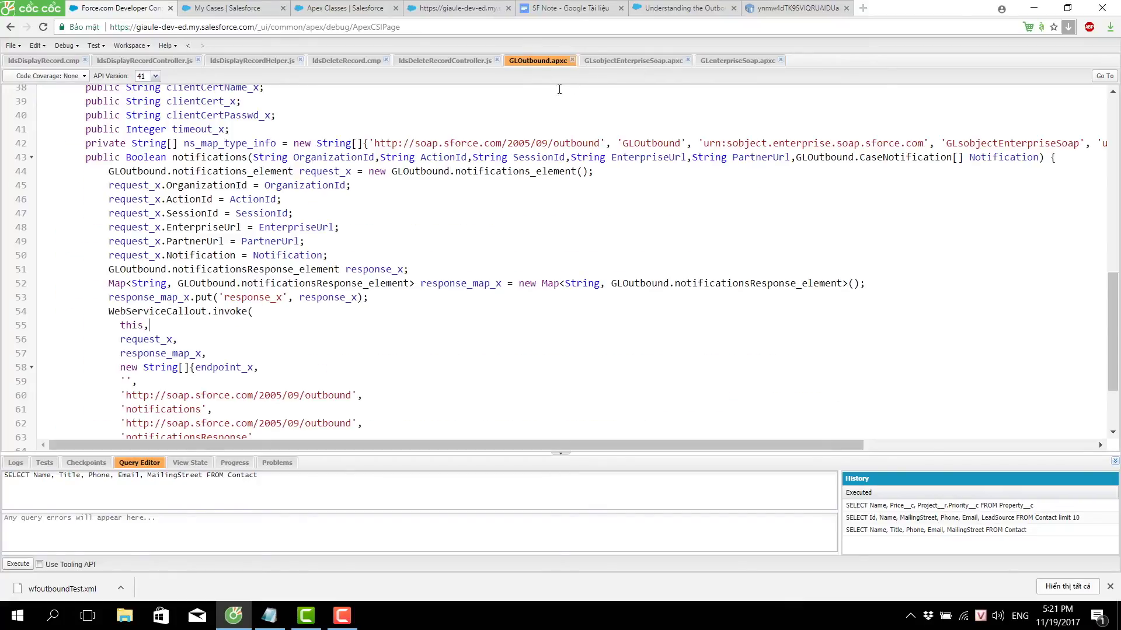
left_click(659, 62)
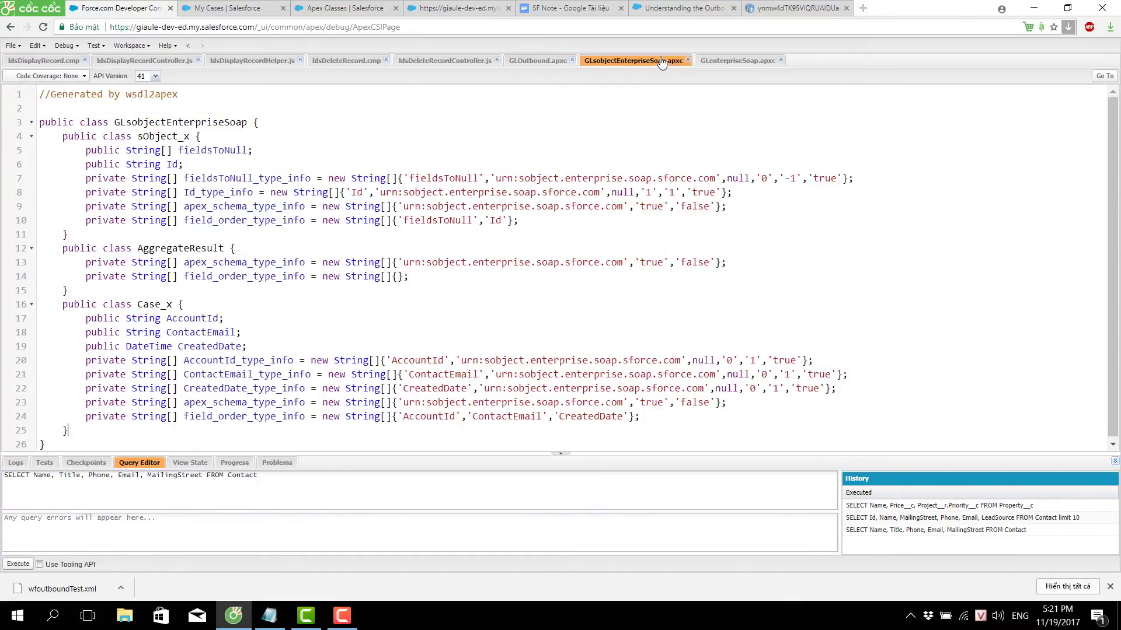
left_click(740, 62)
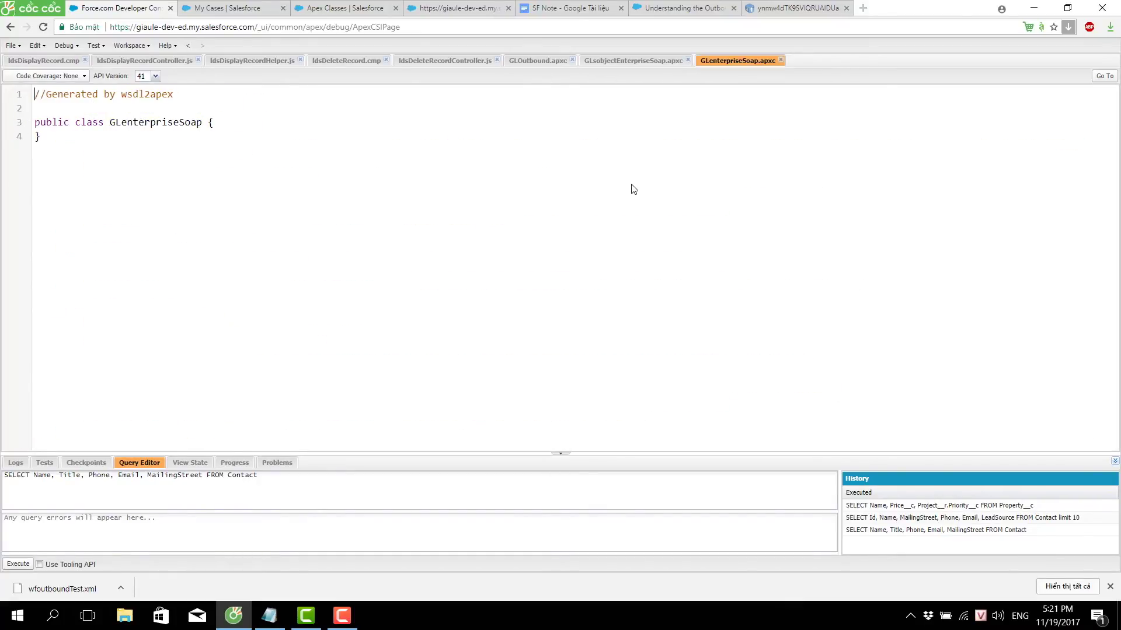
left_click(534, 62)
scroll(376, 272, "up", 12)
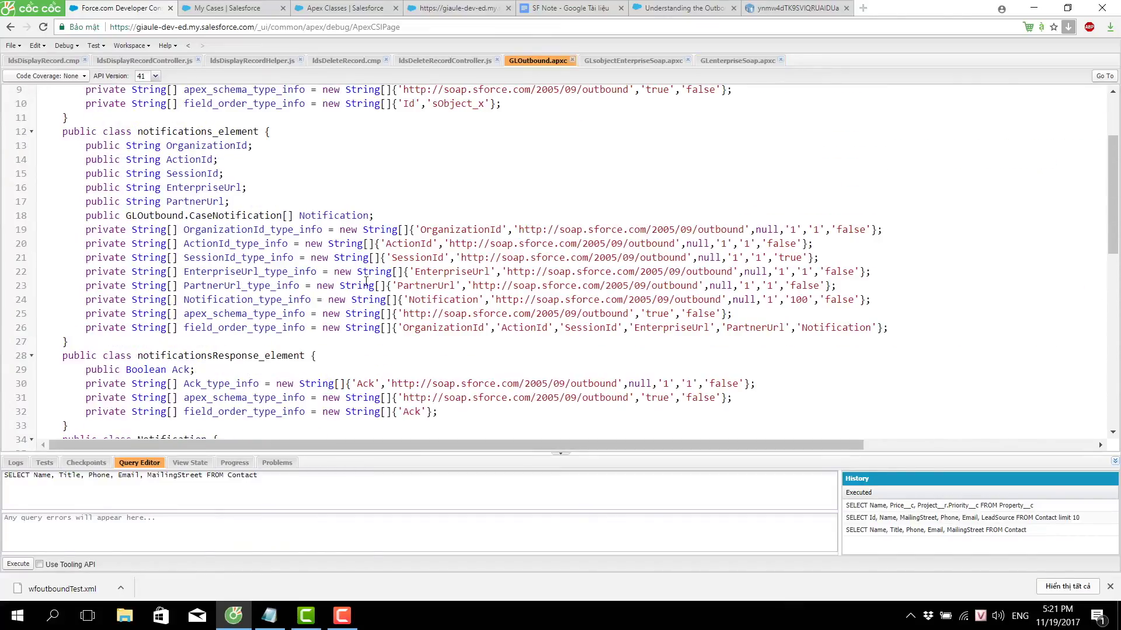
left_click(198, 7)
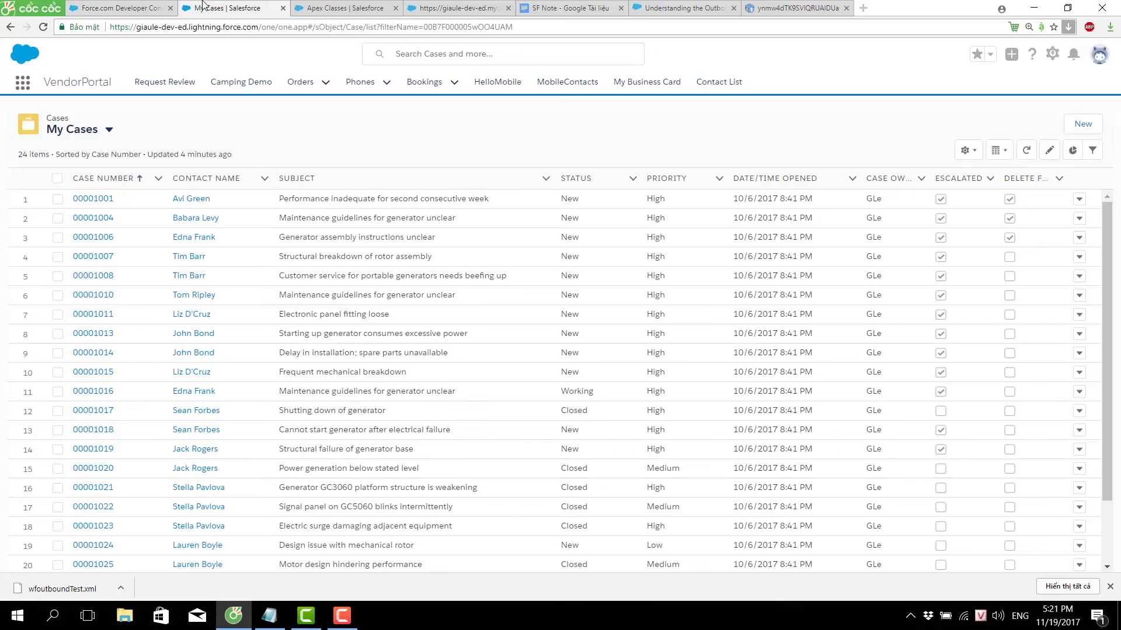
left_click(350, 7)
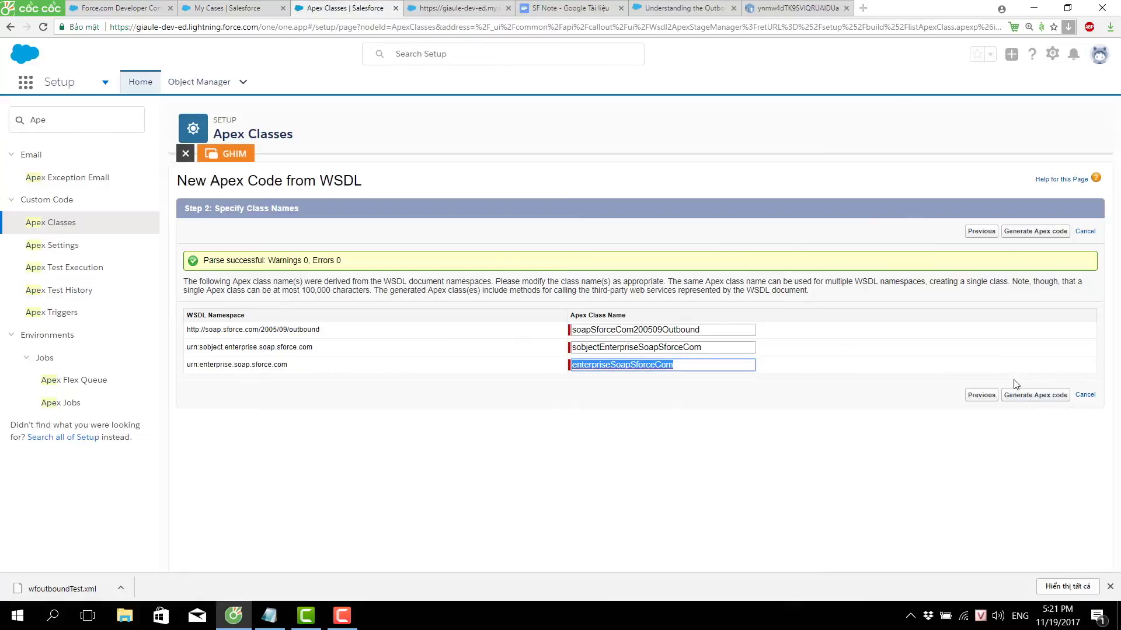
left_click(117, 7)
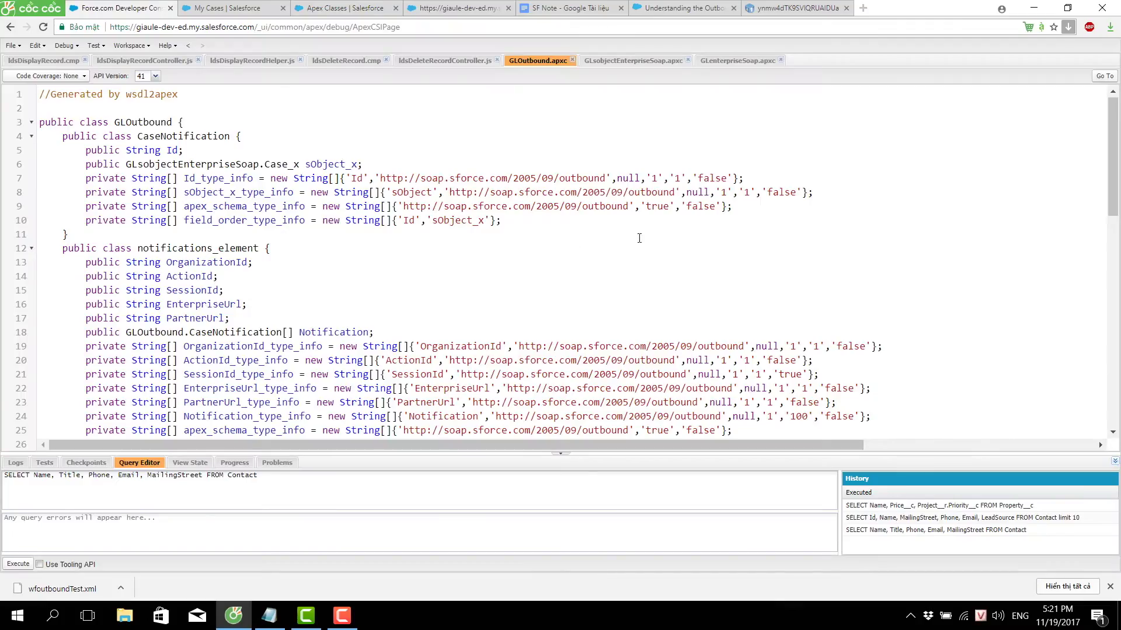
scroll(588, 295, "down", 2)
scroll(588, 295, "up", 2)
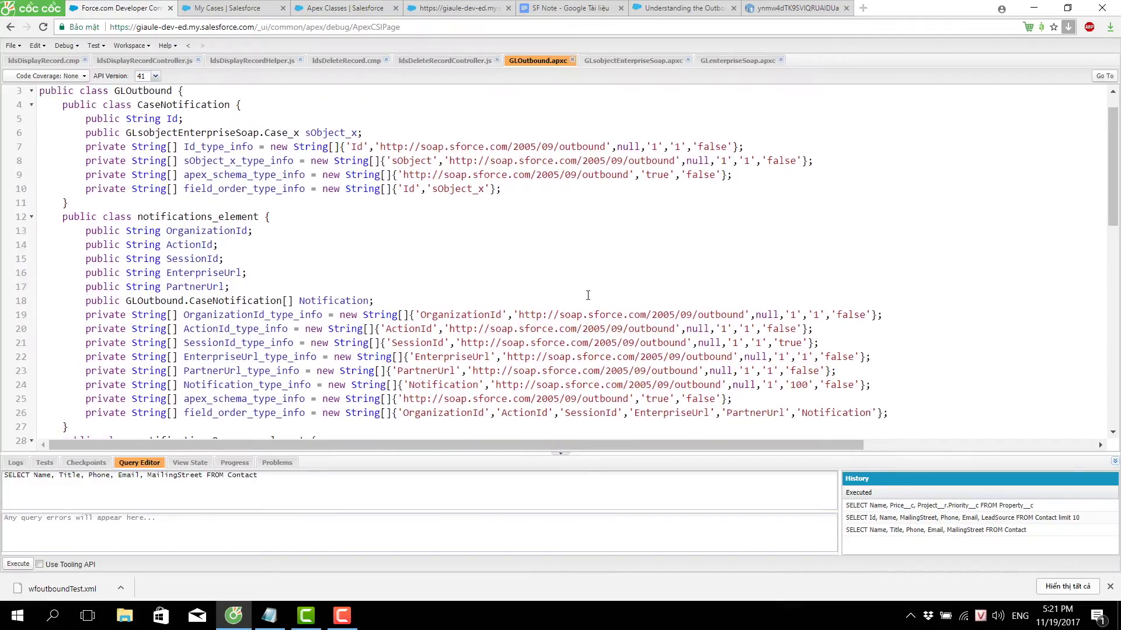
- In GLOutbound, trace the Notification class's notifications() method and select CaseNotification in its parameters
double_click(136, 122)
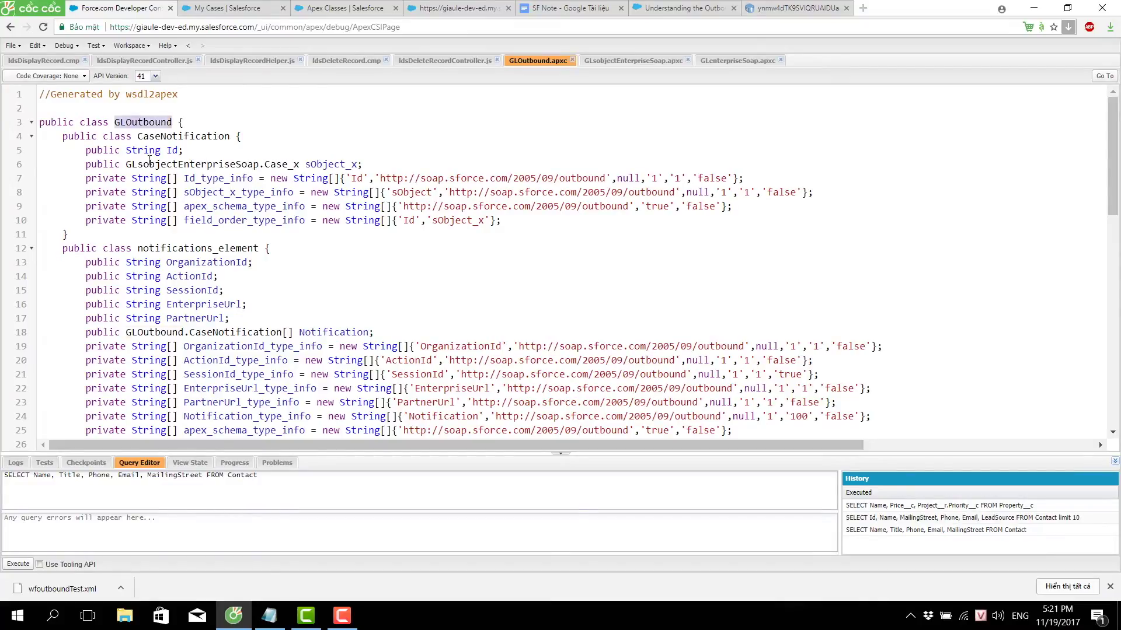
scroll(207, 277, "down", 4)
scroll(206, 277, "down", 4)
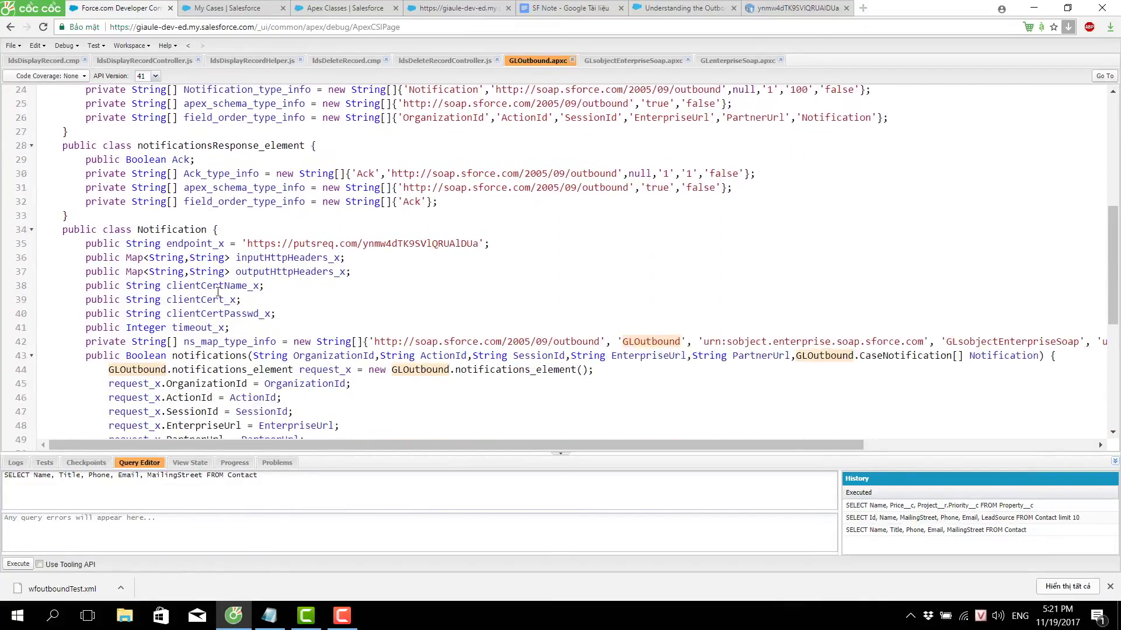
double_click(183, 205)
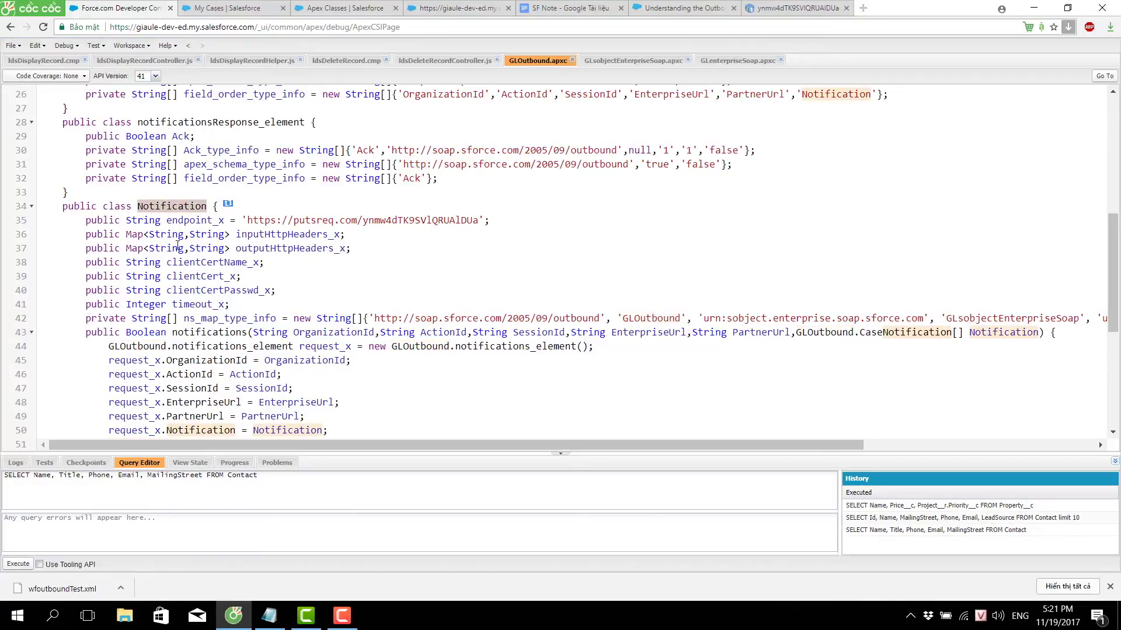
scroll(186, 298, "down", 3)
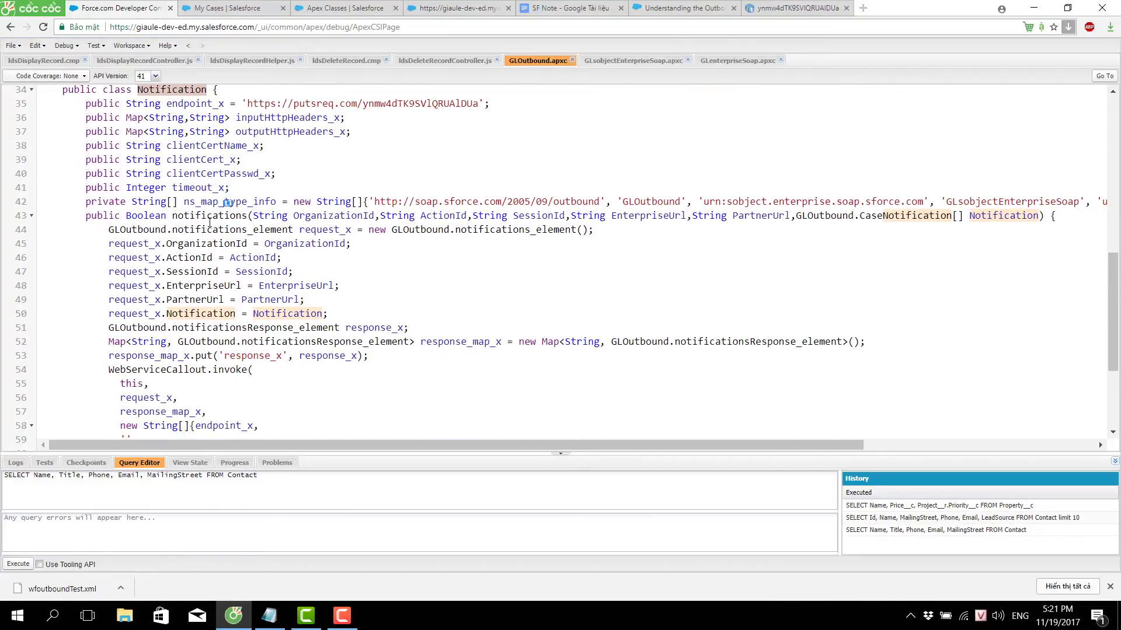
double_click(208, 217)
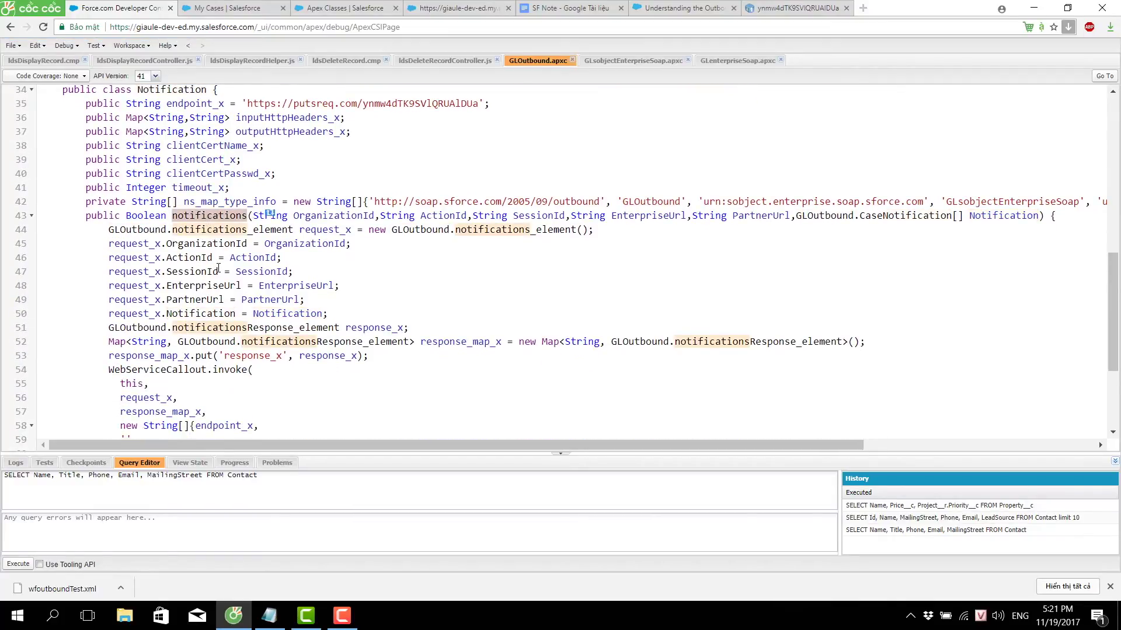
scroll(219, 269, "up", 2)
scroll(209, 284, "down", 2)
left_click_drag(256, 214, 1036, 216)
left_click(293, 272)
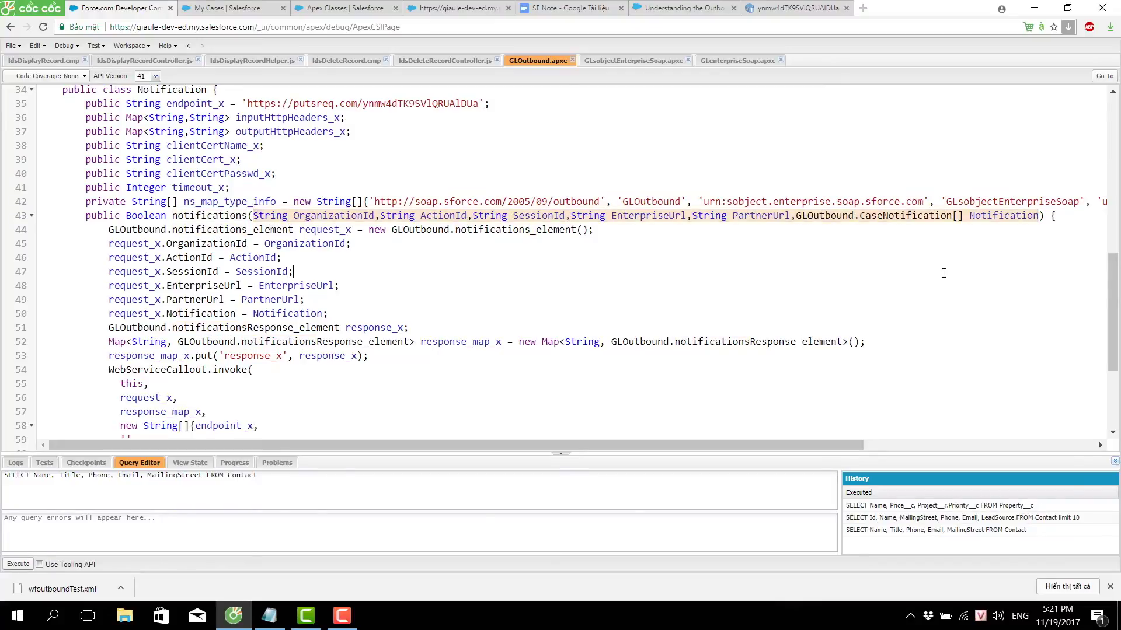
double_click(898, 216)
key("ctrl+c")
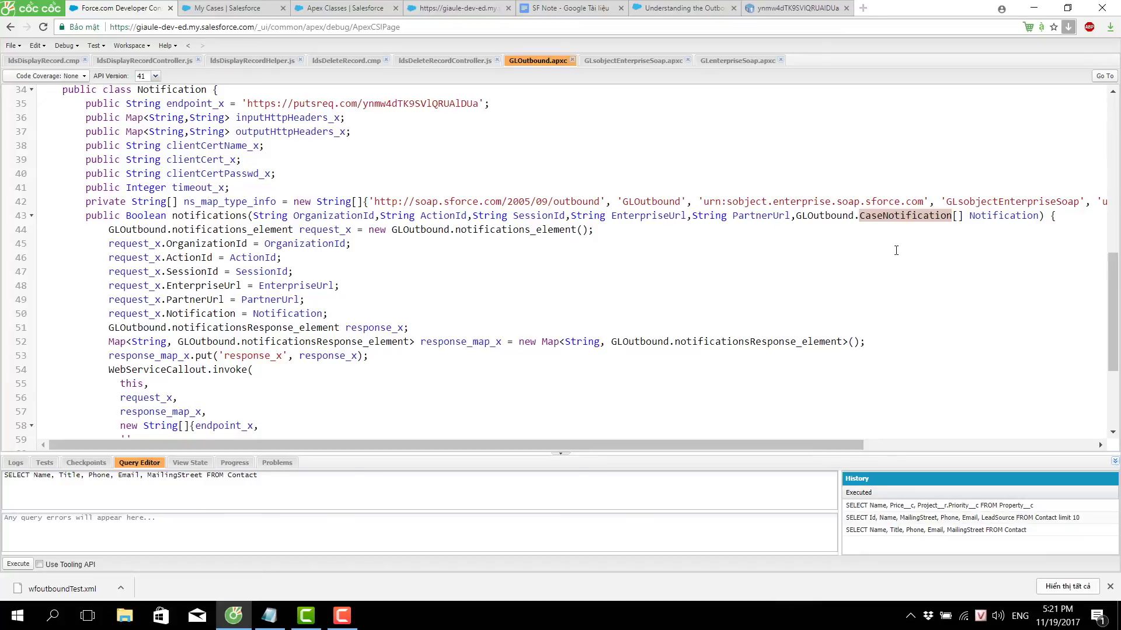
- Search for CaseNotification, inspect its class fields, and note its GLsobjectEnterpriseSoap.Case_x type
key("ctrl+f")
key("ctrl+v")
key("Return")
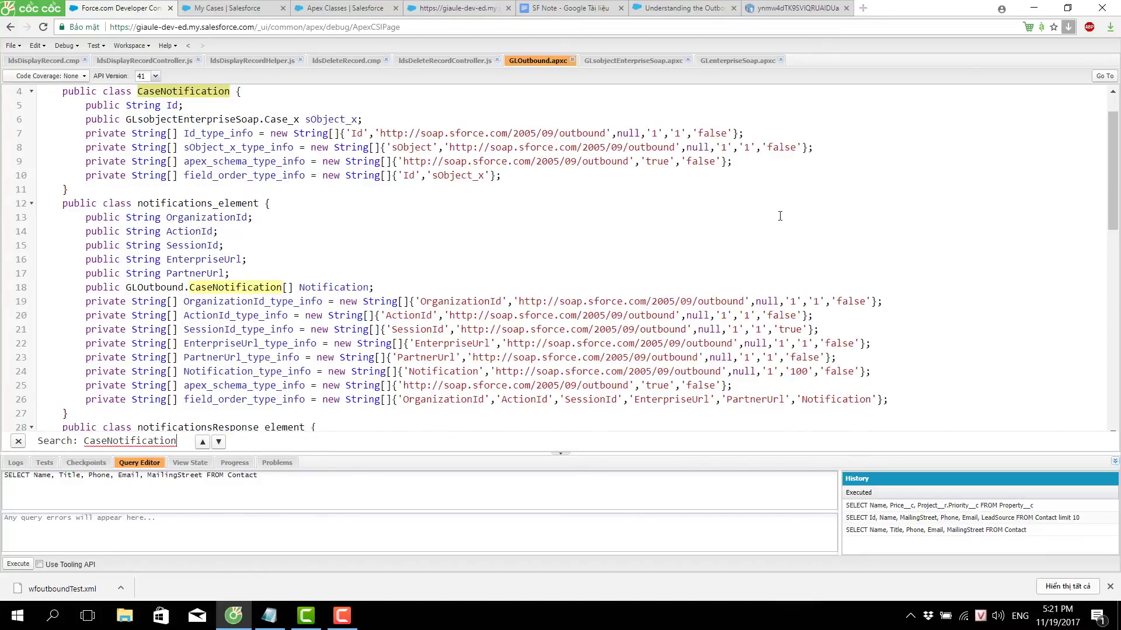
scroll(314, 163, "up", 1)
left_click_drag(87, 153, 557, 225)
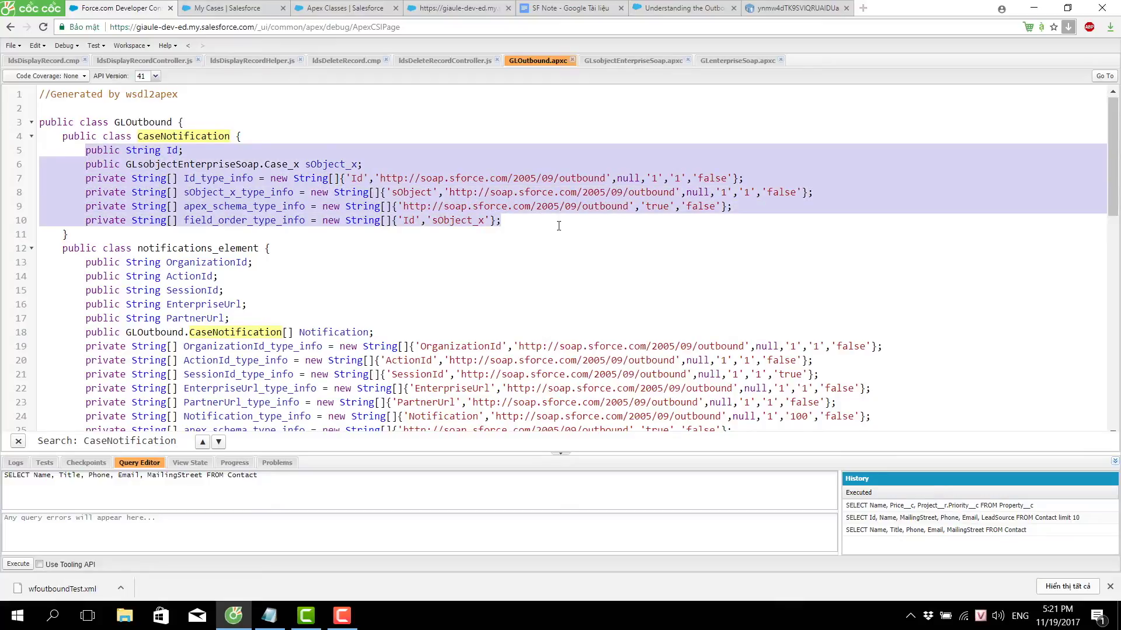
left_click(567, 232)
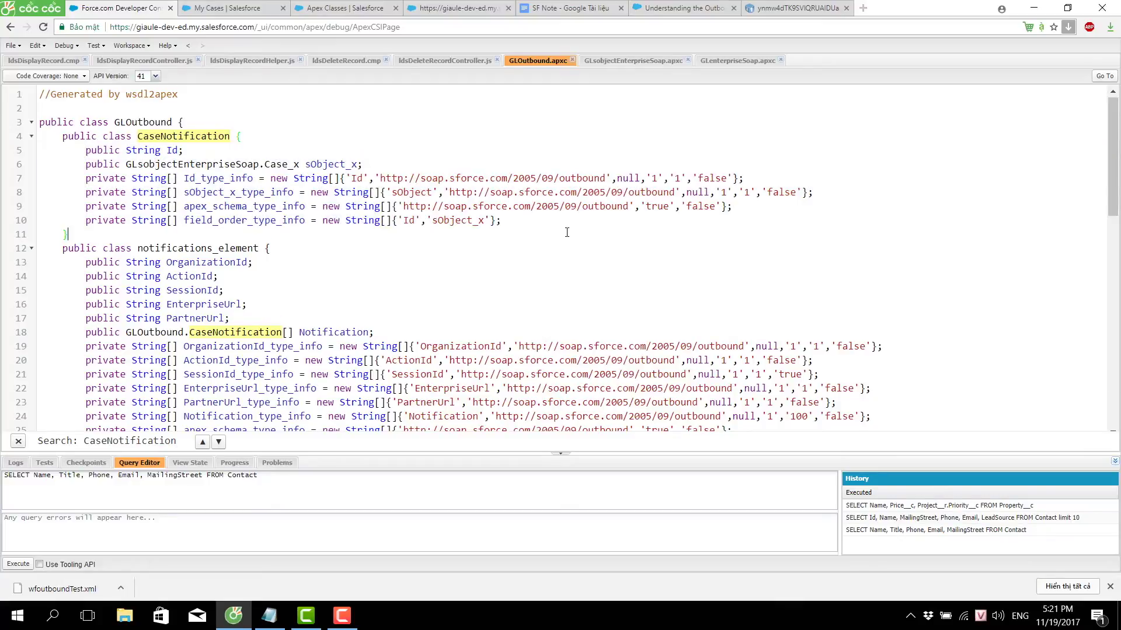
double_click(284, 164)
double_click(223, 165)
- In GLsobjectEnterpriseSoap, view Case_x fields AccountId, ContactEmail and CreatedDate, then return to the SF Note
left_click(623, 61)
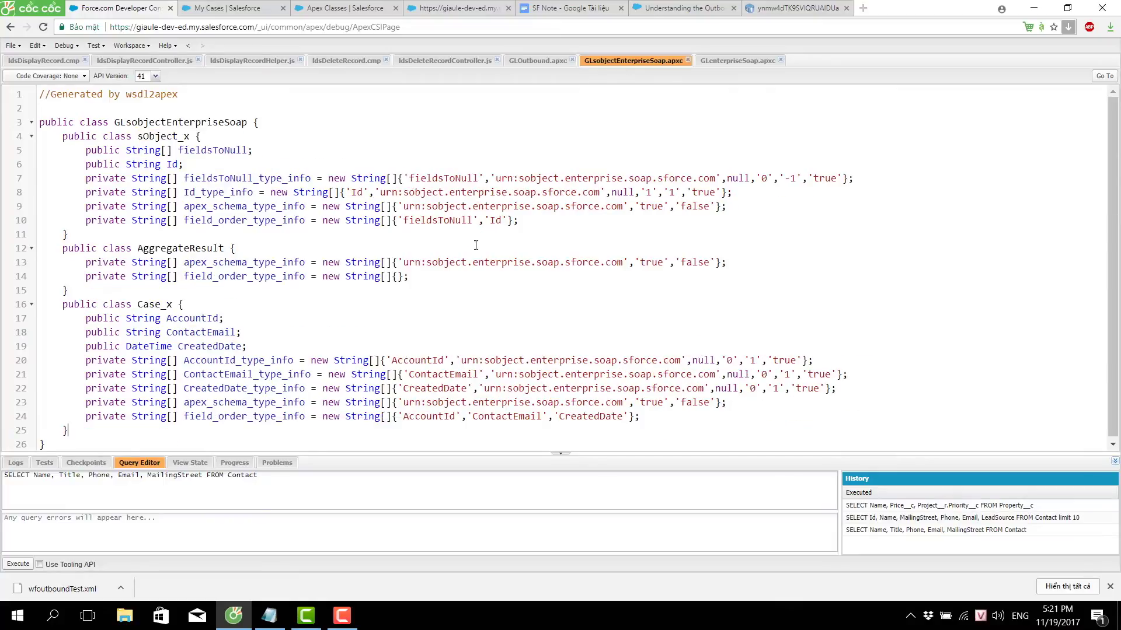
scroll(178, 308, "down", 1)
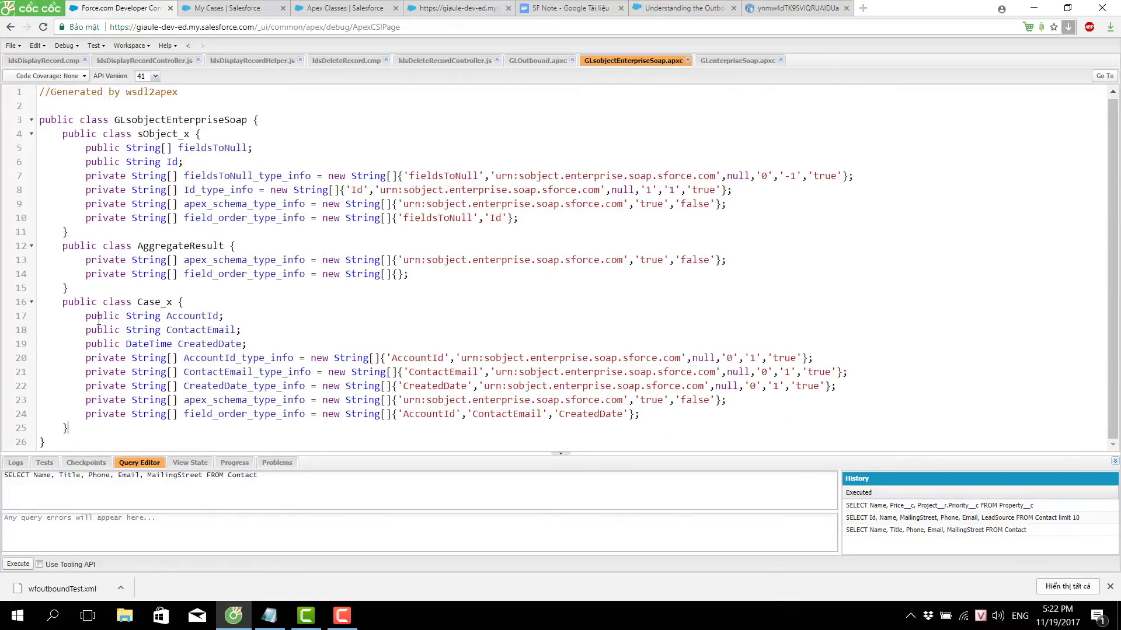
left_click_drag(86, 317, 267, 340)
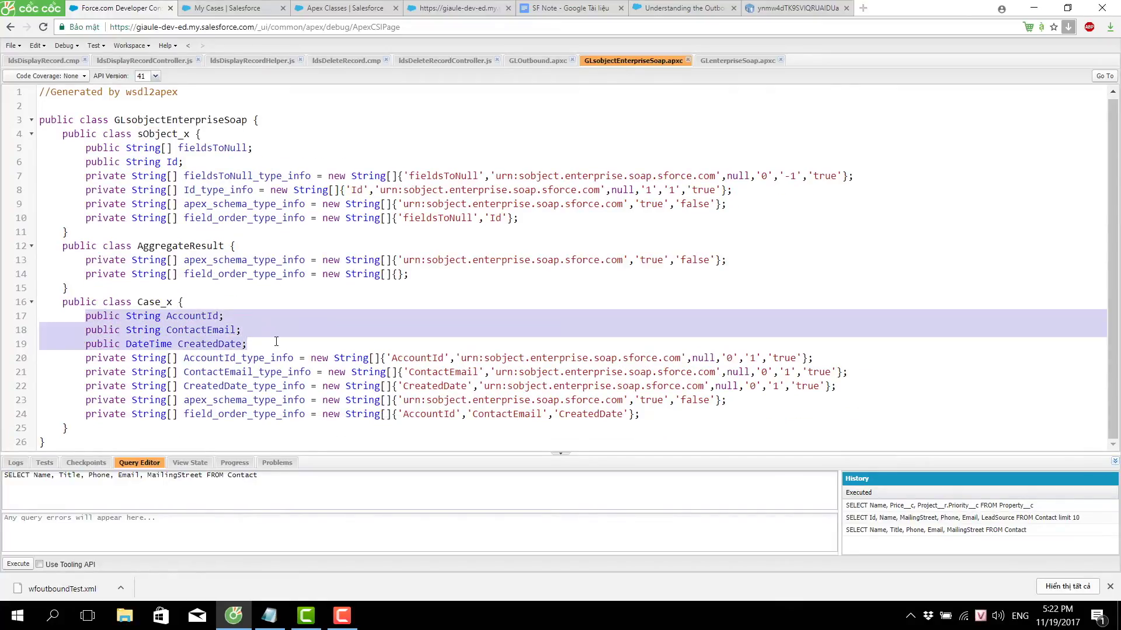
left_click(214, 345)
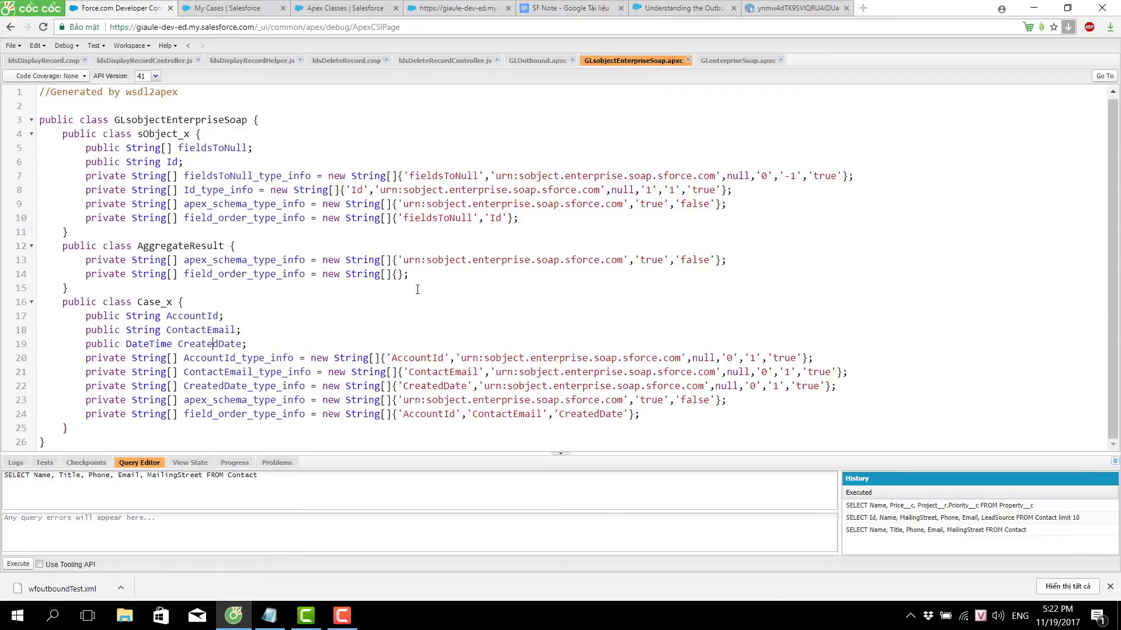
left_click(552, 8)
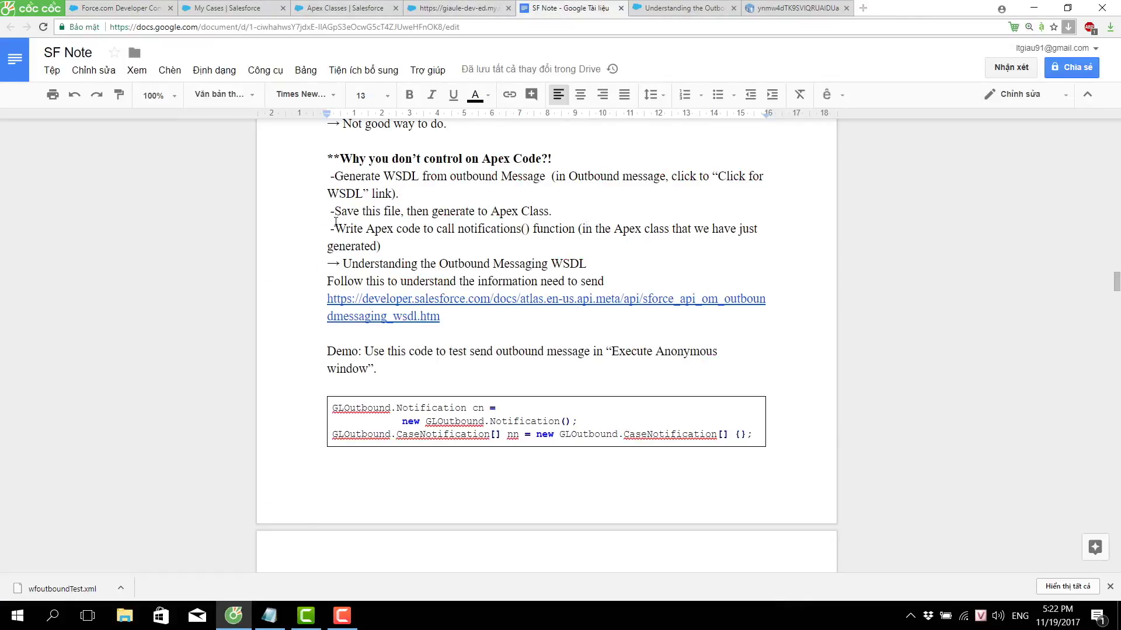
- Highlight the note's step on calling notifications() from Apex and its Outbound Messaging WSDL link
left_click_drag(333, 231, 421, 246)
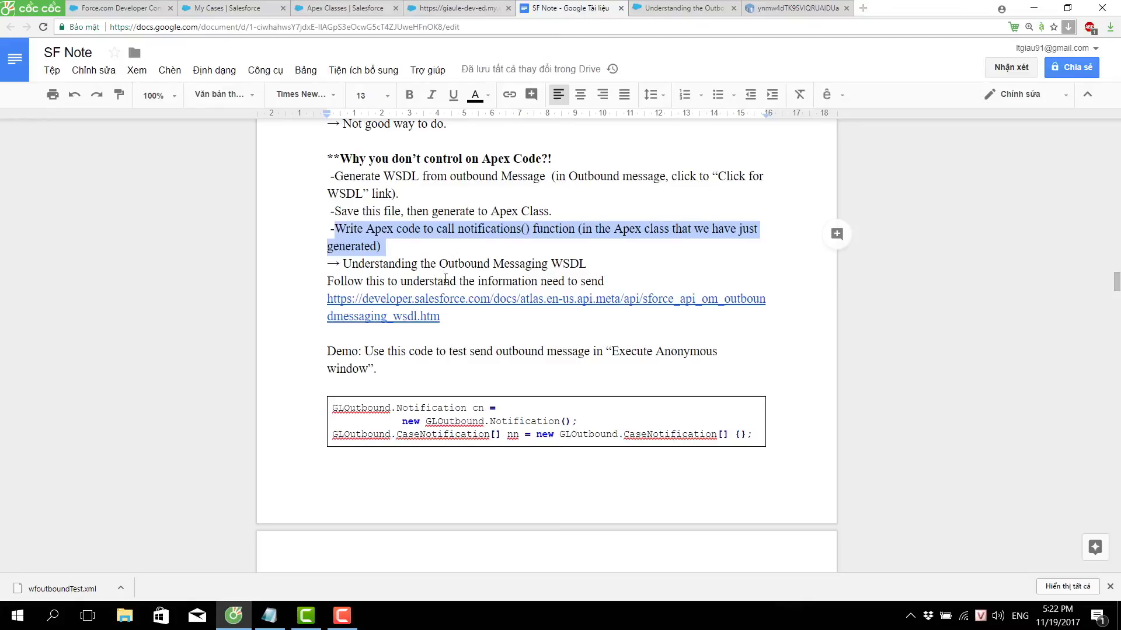
left_click_drag(315, 266, 653, 320)
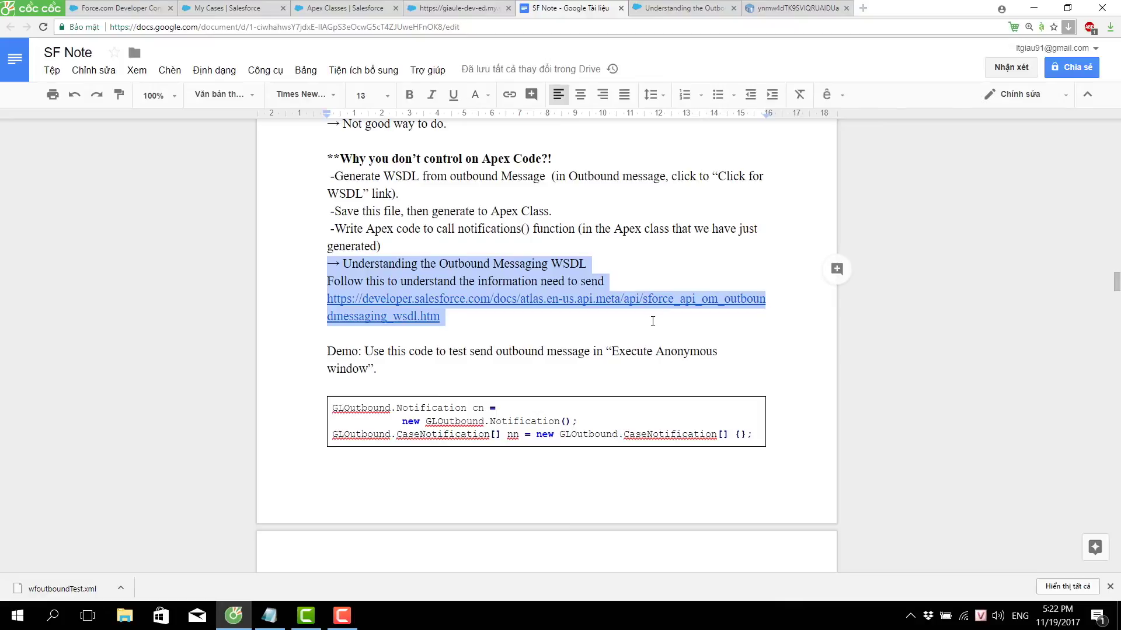
- Skim the notifications() element table in the WSDL reference, then go back to the SF Note demo code
left_click(677, 8)
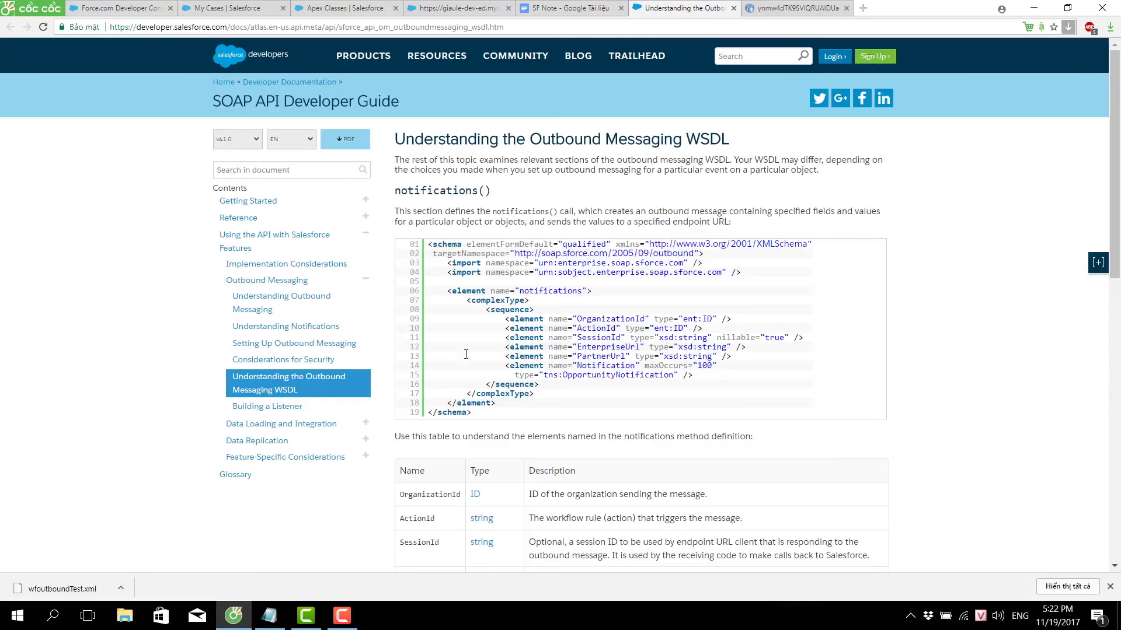
scroll(462, 363, "down", 3)
scroll(462, 363, "down", 6)
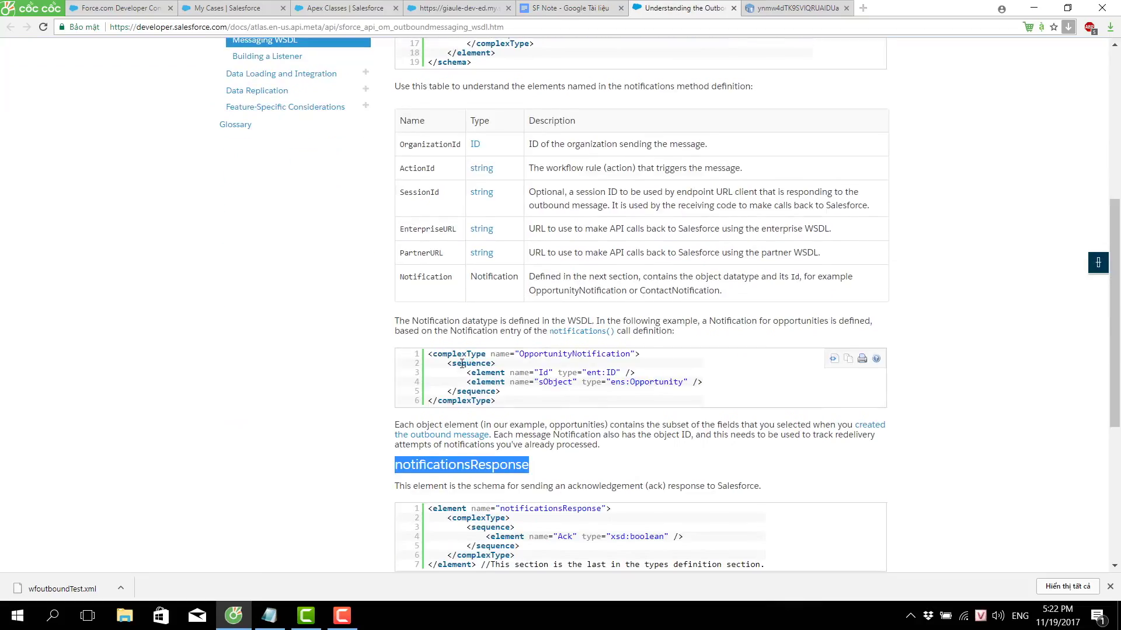
scroll(462, 363, "up", 6)
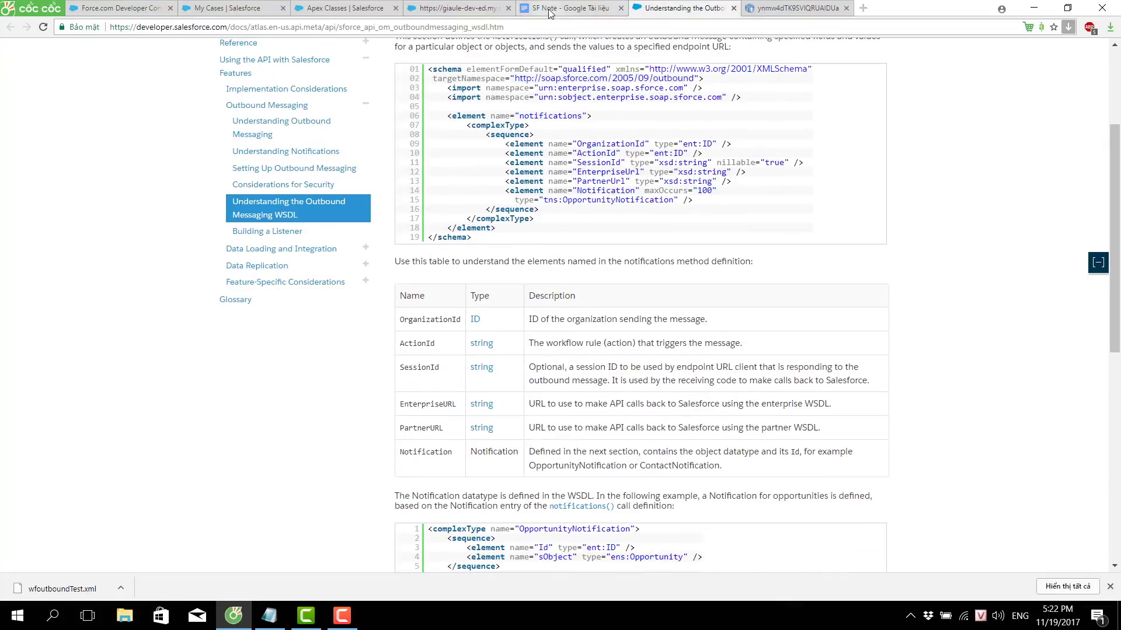
left_click(564, 8)
scroll(360, 323, "down", 2)
left_click_drag(362, 177, 378, 194)
- Return from the demo code to GLOutbound.apxc's notifications_element class and open the Debug menu
scroll(443, 310, "down", 2)
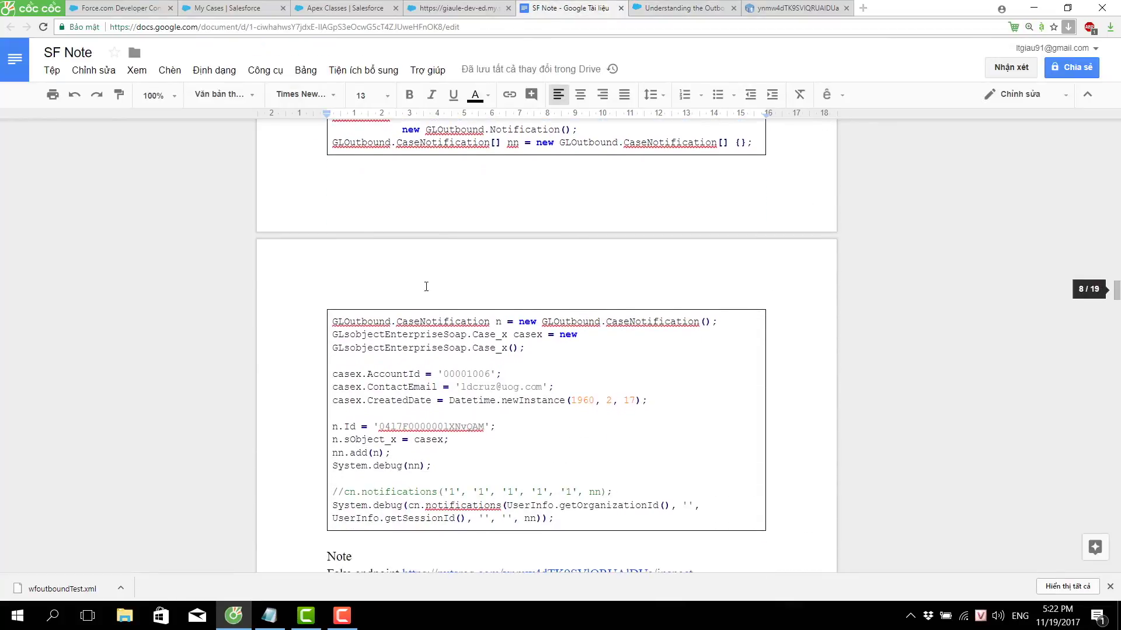
scroll(426, 292, "up", 1)
left_click(381, 188)
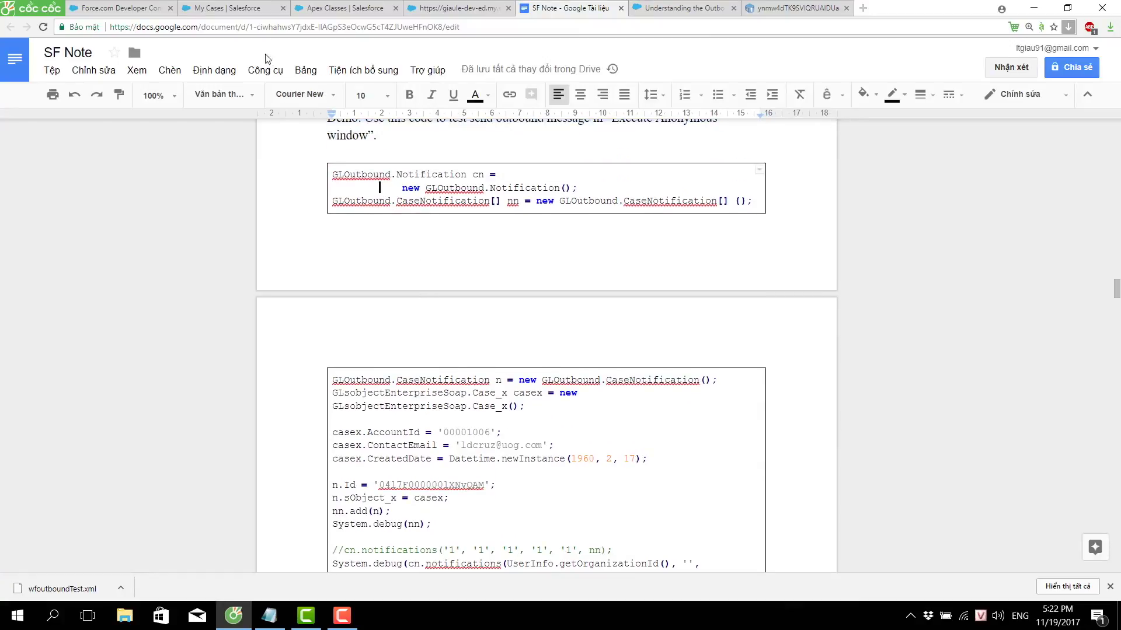
left_click(105, 3)
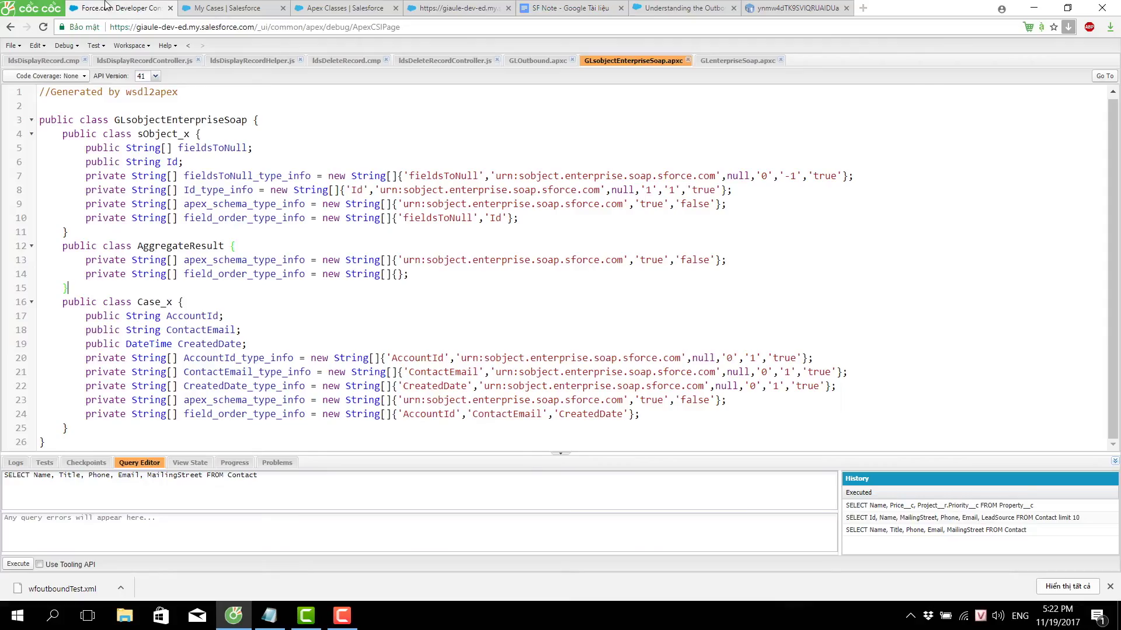
left_click(537, 61)
scroll(279, 247, "down", 3)
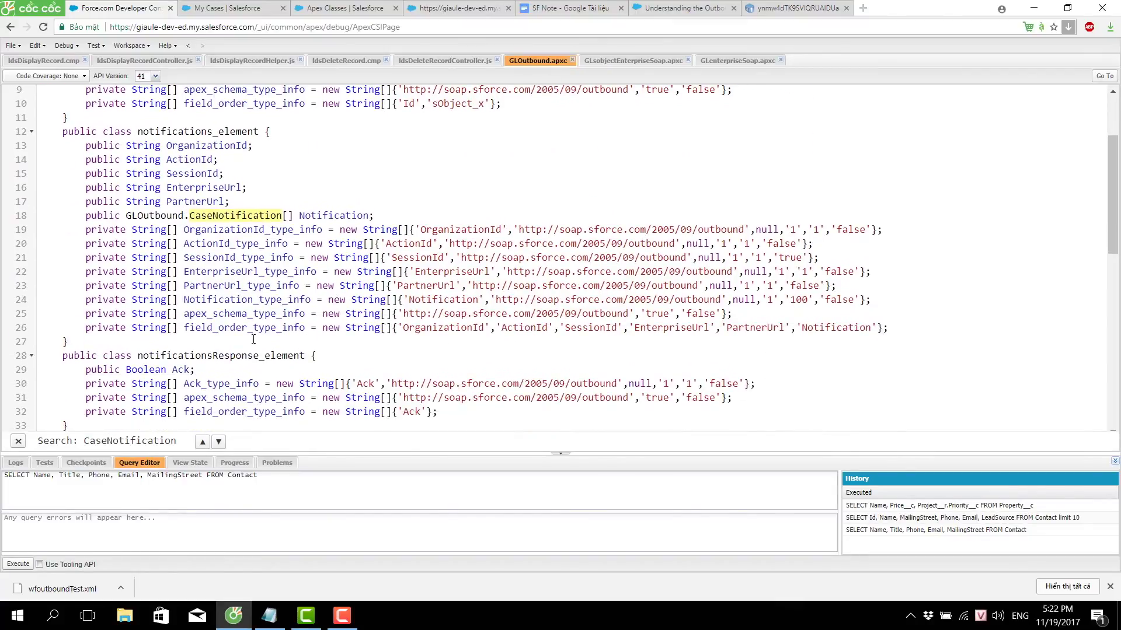
left_click(64, 46)
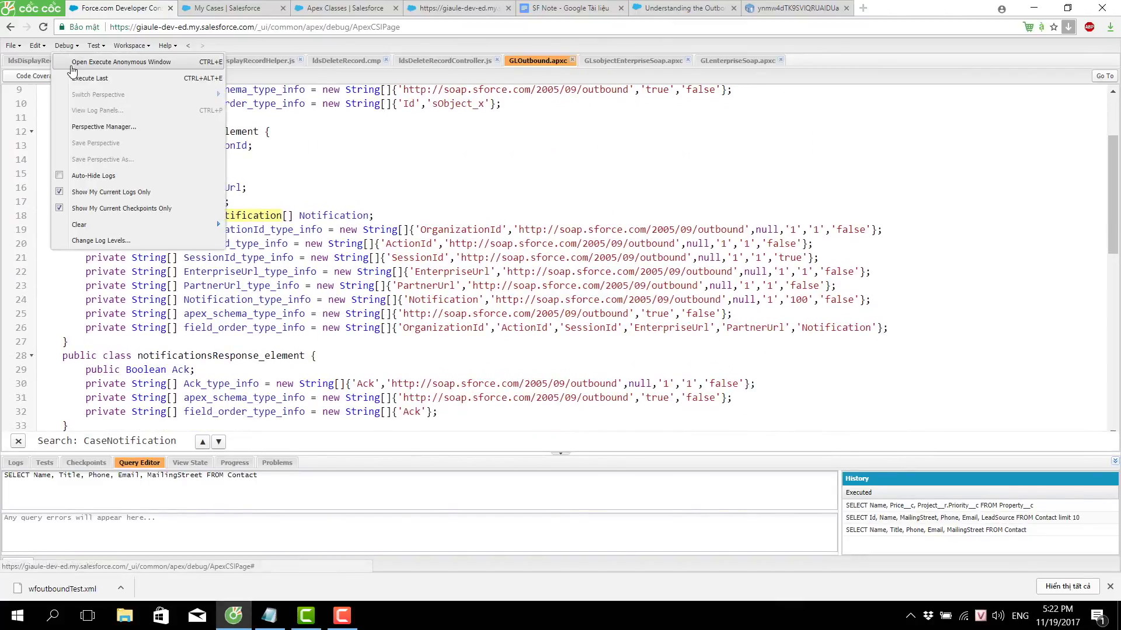
- Open the Execute Anonymous window and examine the lines creating the Notification object cn
left_click(72, 65)
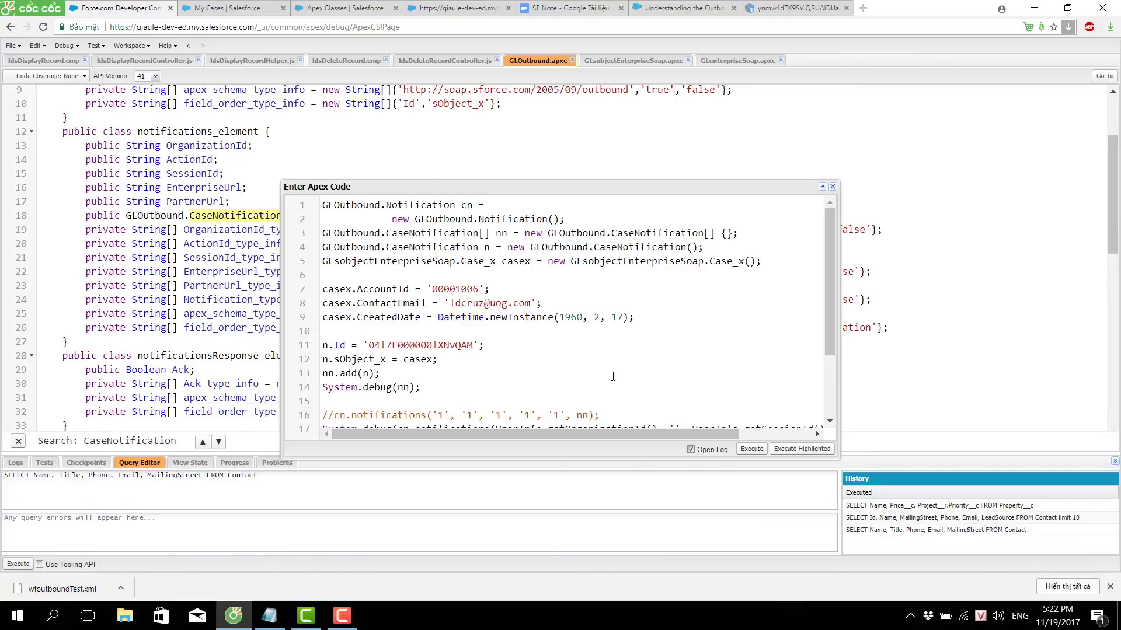
scroll(831, 349, "down", 2)
scroll(823, 326, "up", 2)
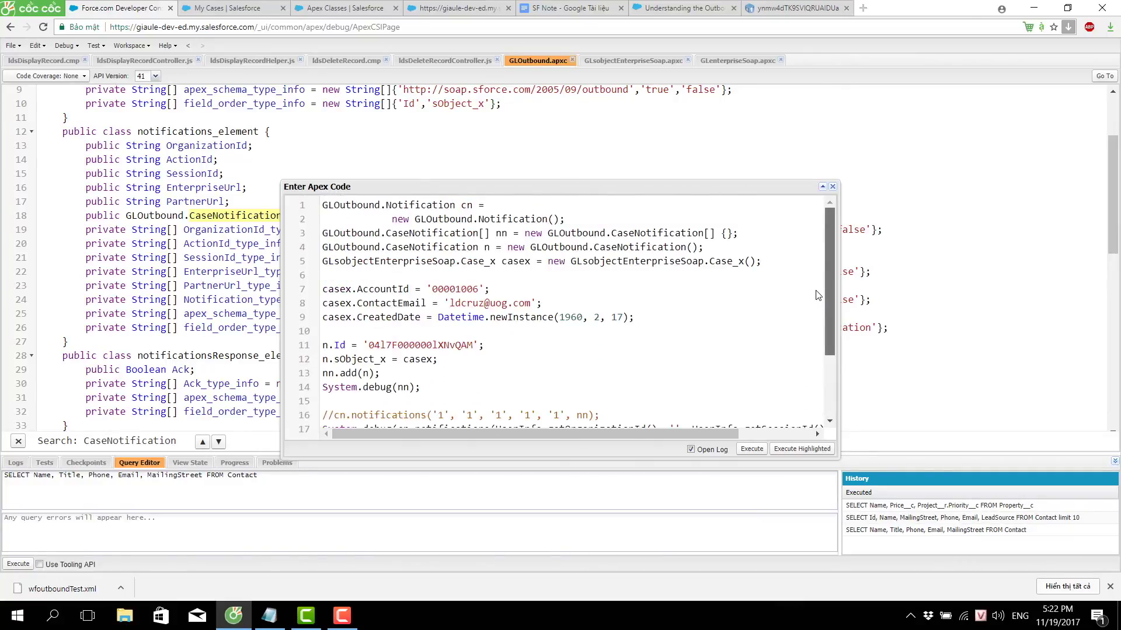
left_click(816, 294)
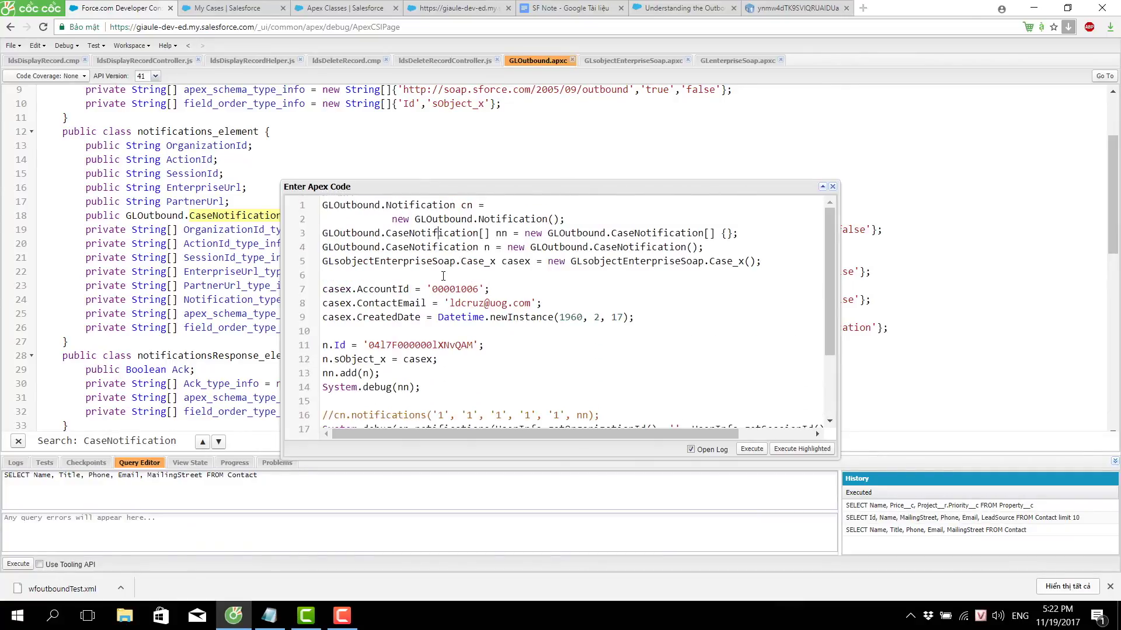
scroll(443, 276, "down", 2)
scroll(435, 268, "up", 2)
left_click_drag(417, 205, 565, 220)
left_click(595, 233)
- Review the cn.notifications() debug call and the record Id assigned to n.Id
scroll(384, 343, "down", 3)
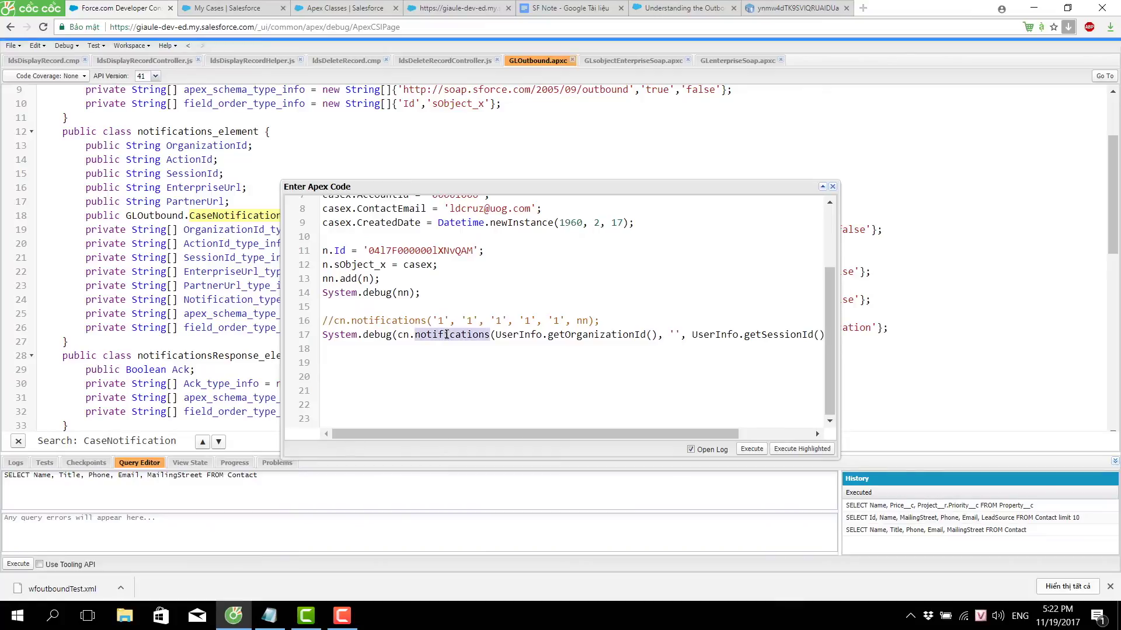
left_click_drag(398, 335, 665, 335)
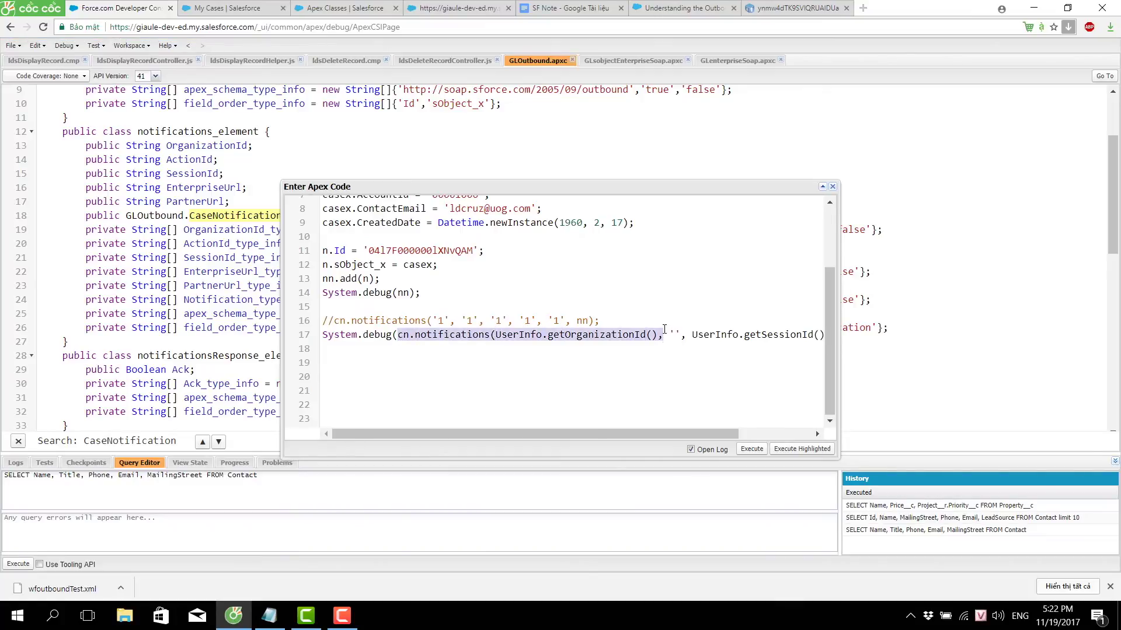
left_click_drag(654, 435, 419, 419)
left_click(510, 306)
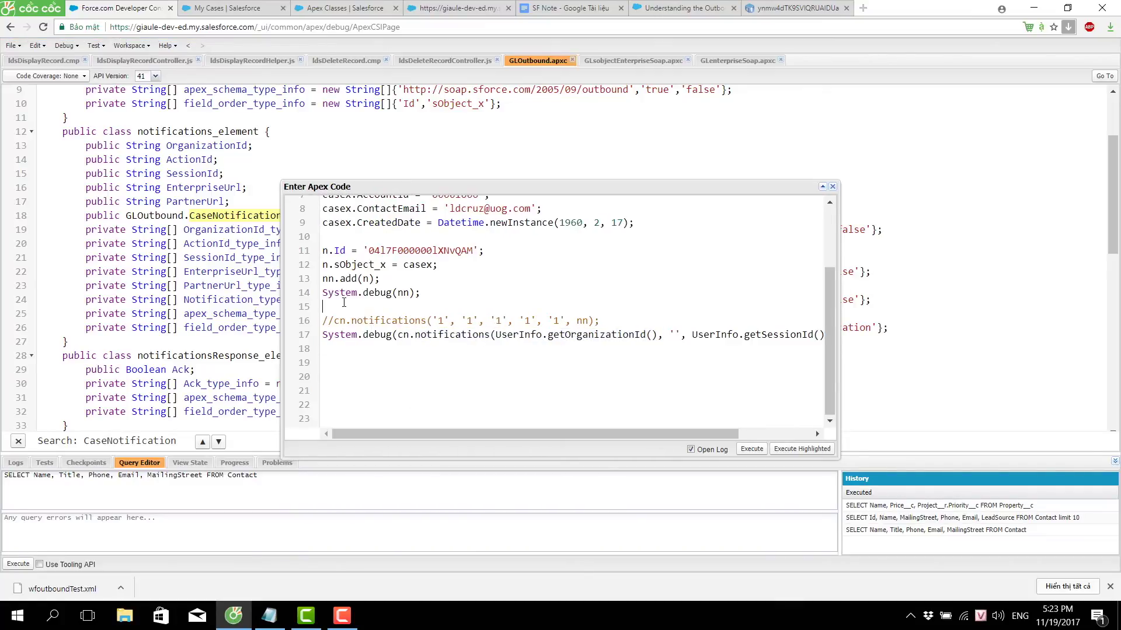
double_click(401, 251)
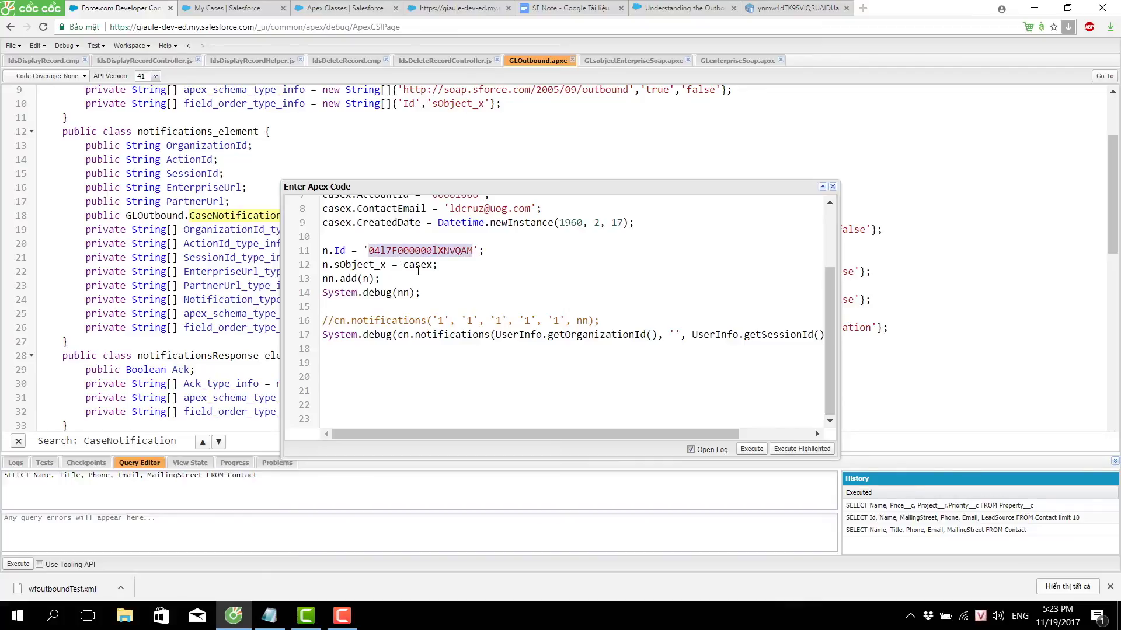